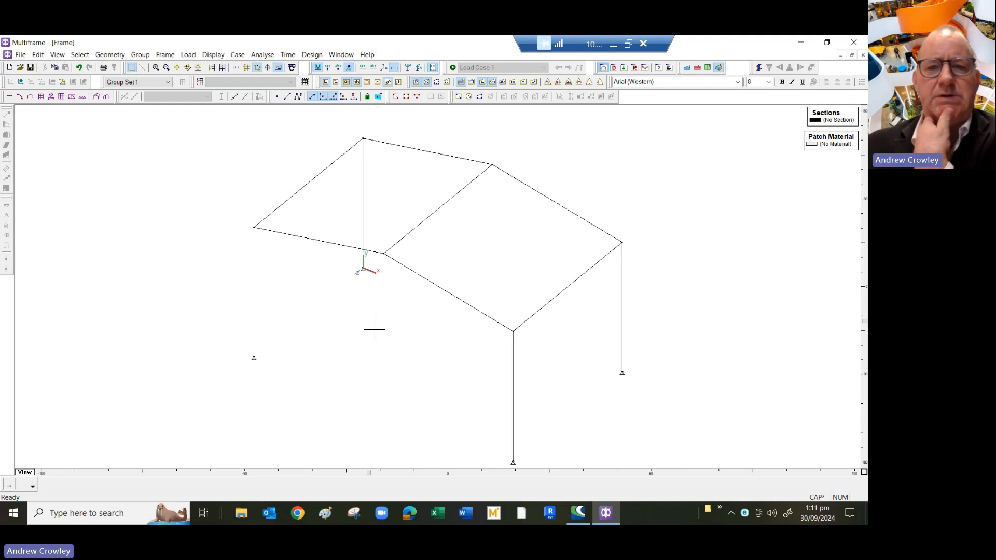
- Assign the AS3679:300 material from the Steel AS3679 group to all members of the frame
mouse_move(190, 120)
left_mouse_down()
mouse_move(554, 291)
mouse_move(649, 431)
mouse_move(699, 467)
left_mouse_up()
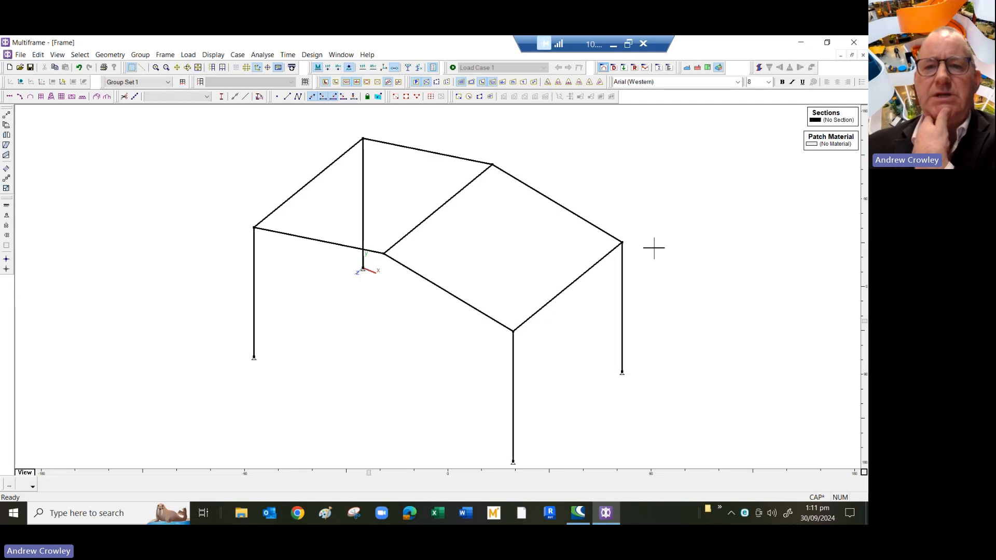
right_click(611, 165)
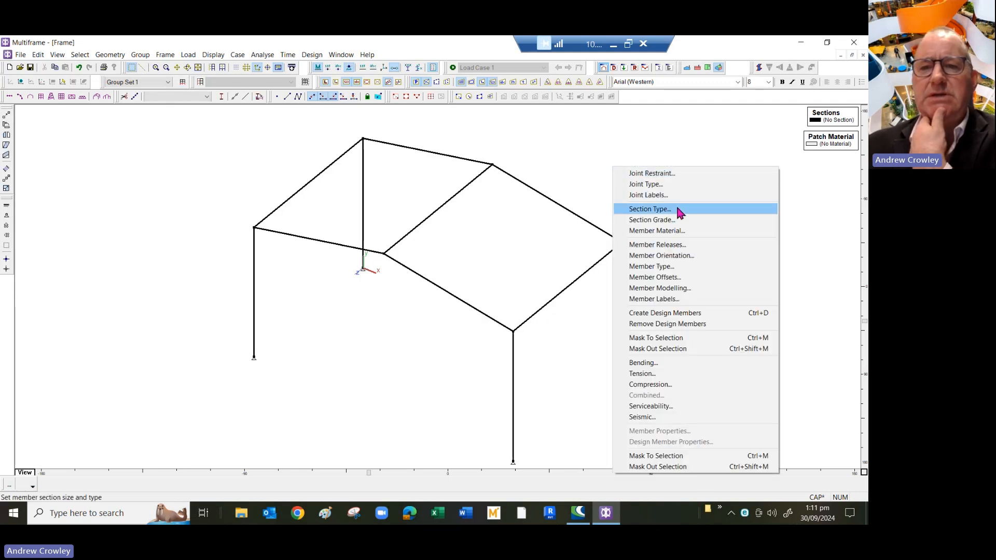
left_click(669, 232)
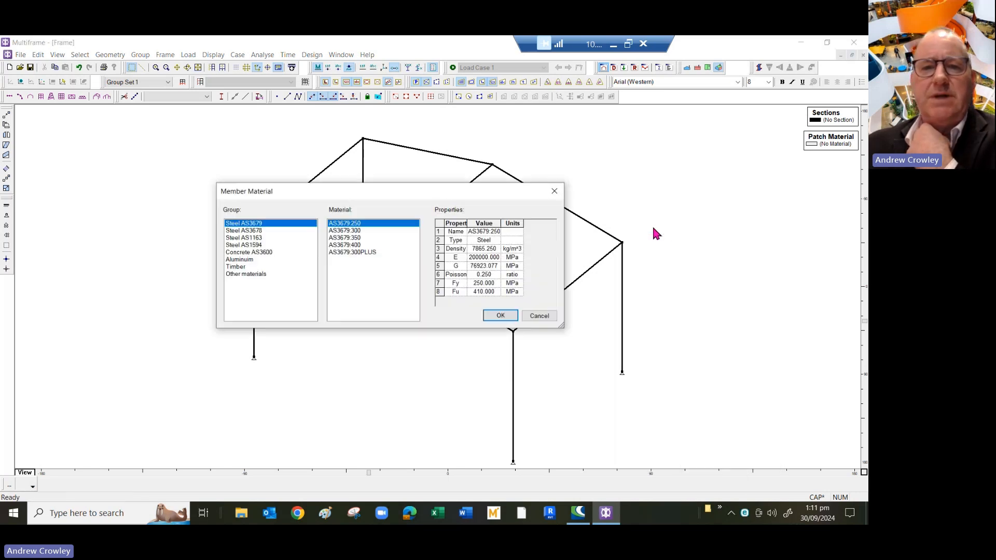
left_click(342, 231)
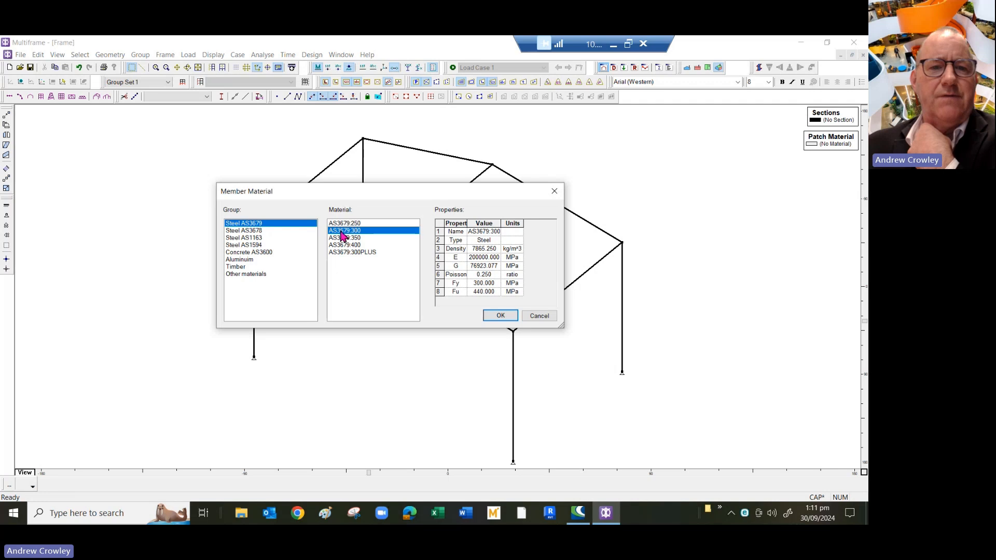
left_click(500, 315)
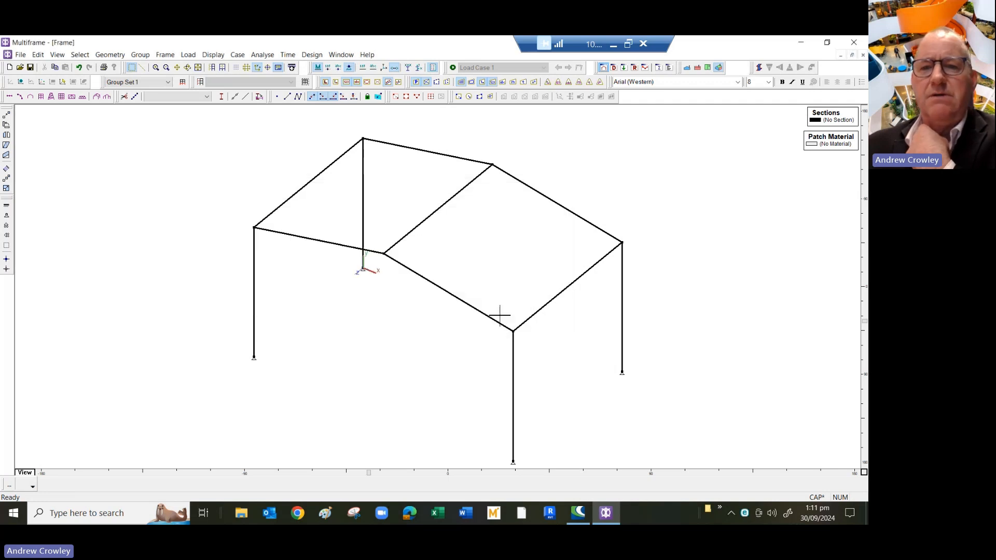
- Assign the 610UB101 section from the UB group to all frame members and display the members as rendered solids
right_click(602, 135)
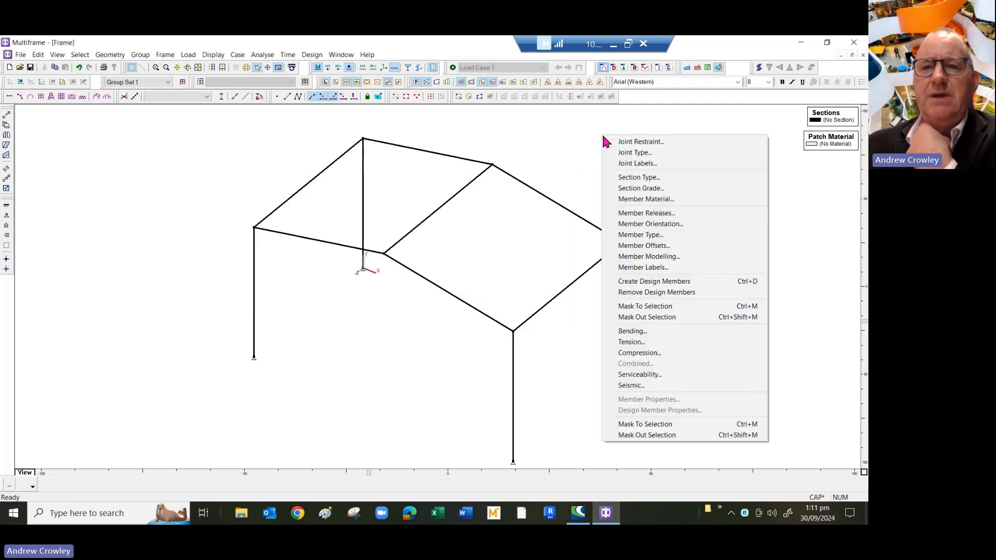
left_click(662, 178)
left_click(190, 215)
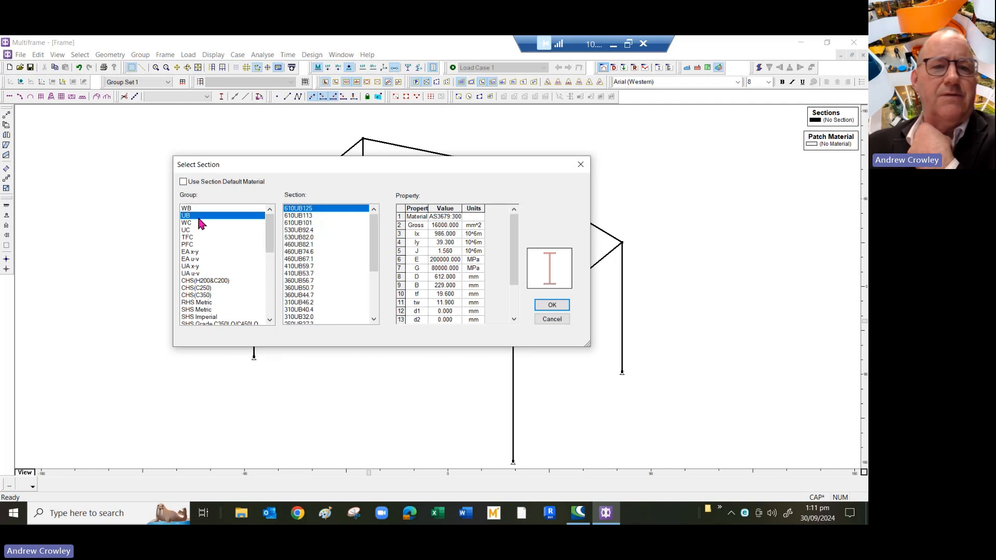
left_click(298, 223)
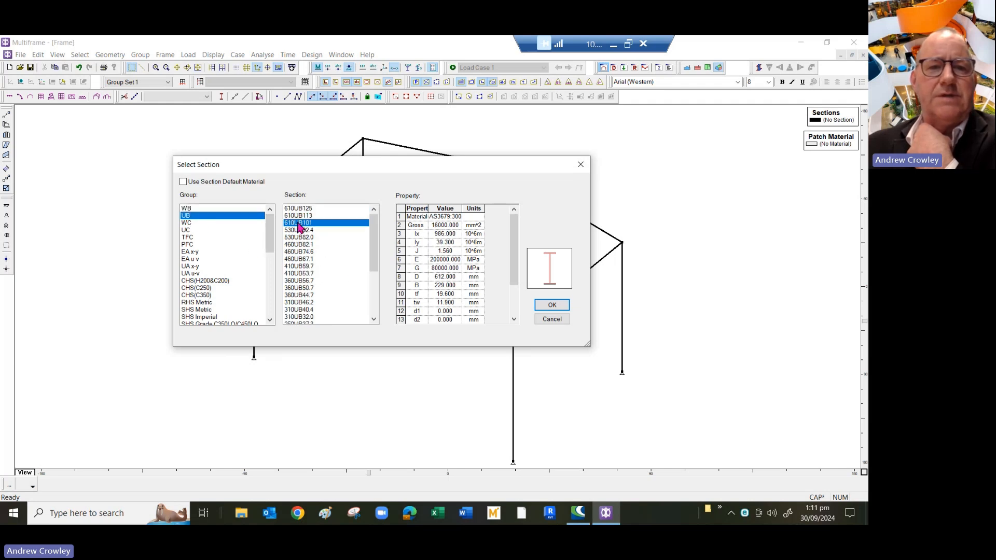
left_click(541, 308)
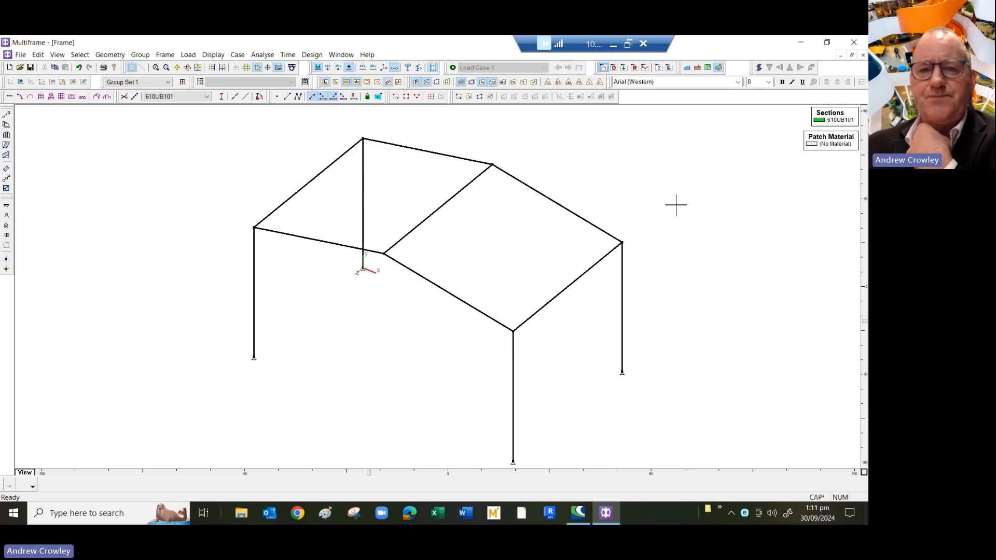
left_click(677, 206)
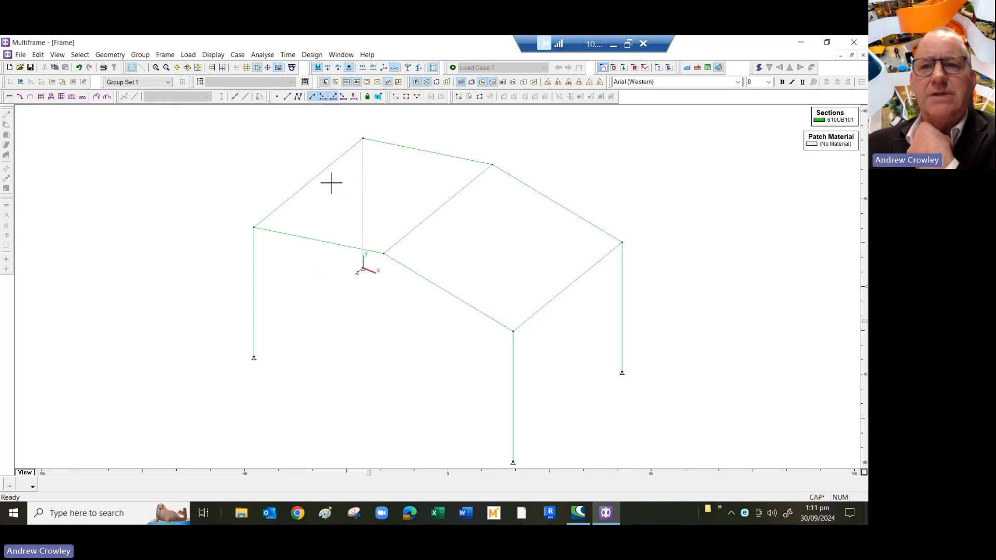
left_click(759, 68)
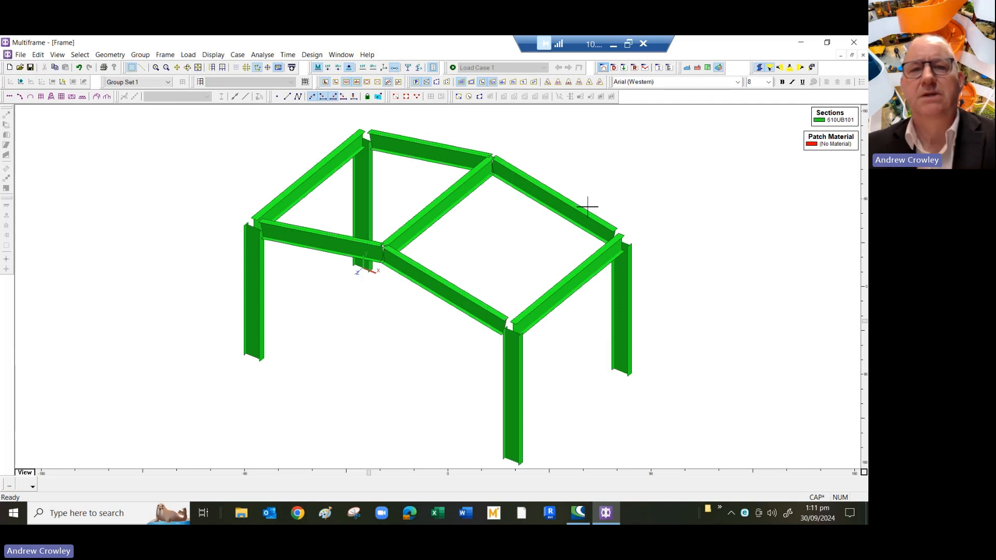
- Change the section of the three longitudinal beams joining the two portal frames to 150x150x5.0 from the SHS Metric group
left_click(306, 182)
left_click(559, 291)
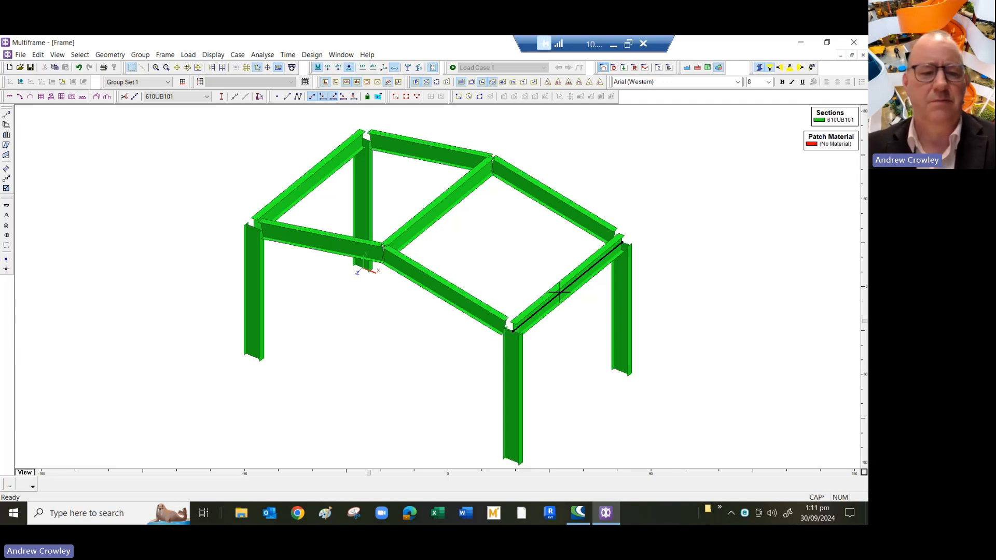
left_click(435, 206, "shift")
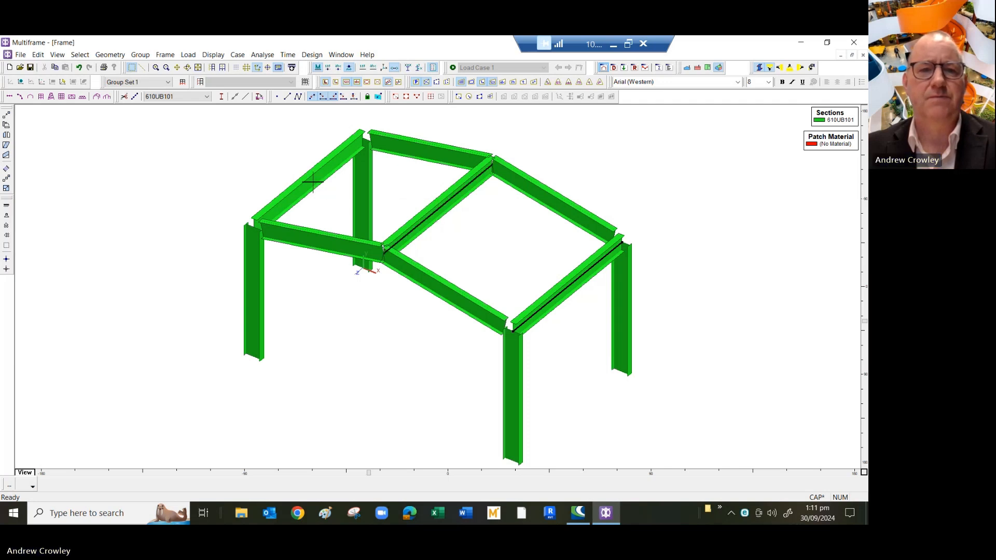
left_click(313, 180, "shift")
right_click(592, 169)
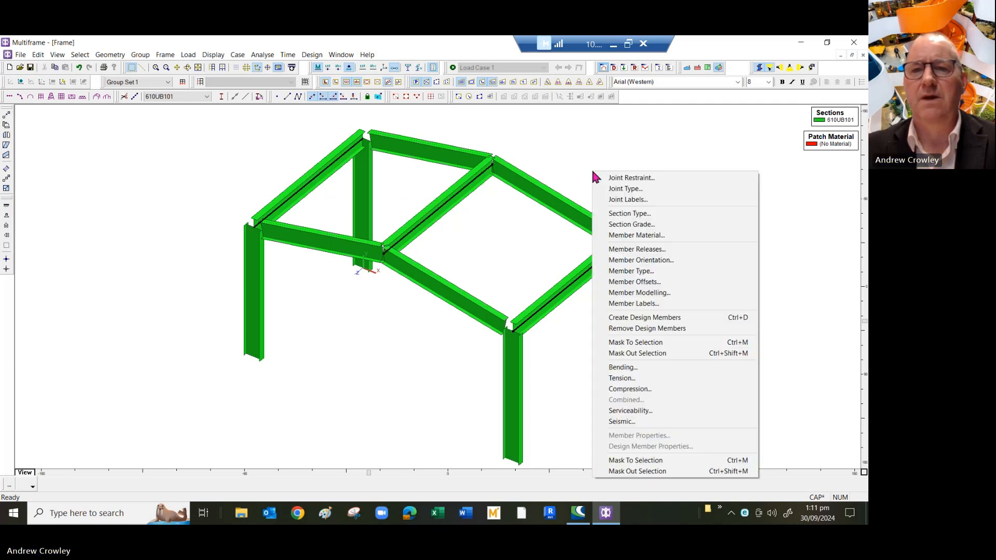
left_click(628, 213)
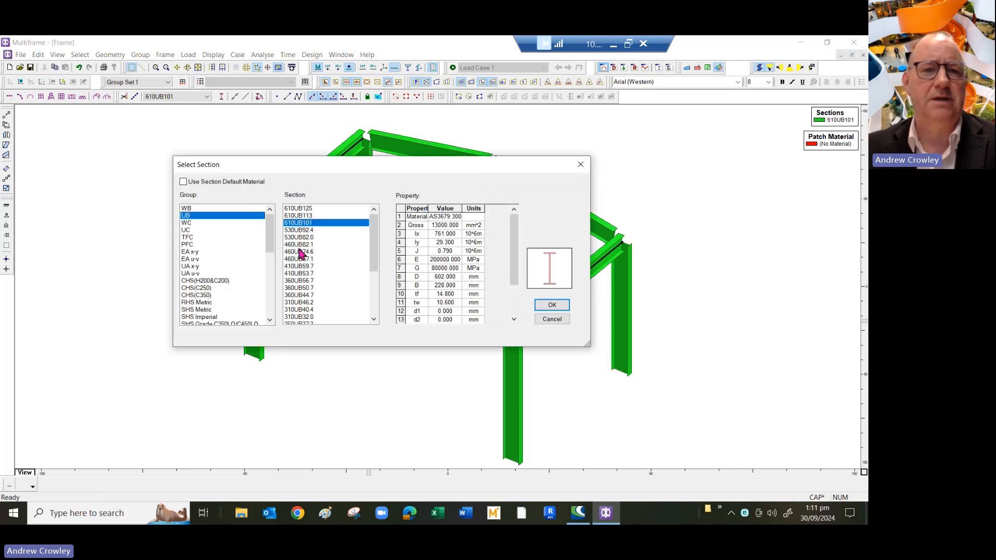
left_click_drag(272, 248, 273, 276)
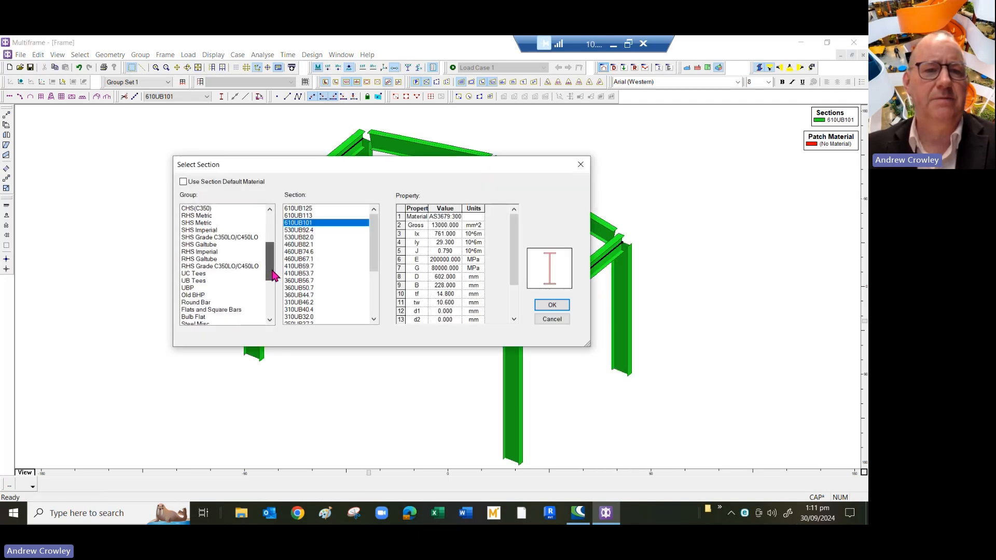
left_click(199, 224)
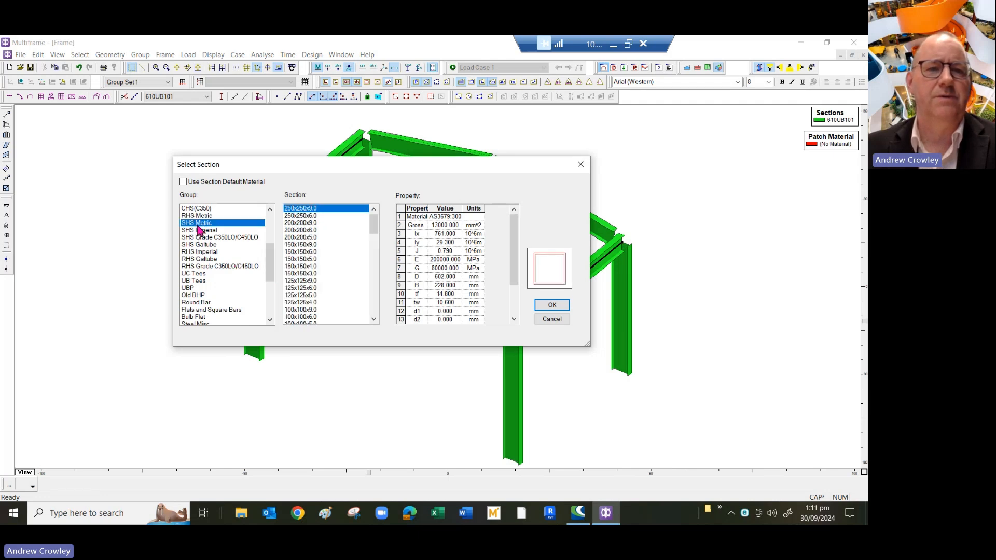
left_click(305, 260)
left_click(552, 305)
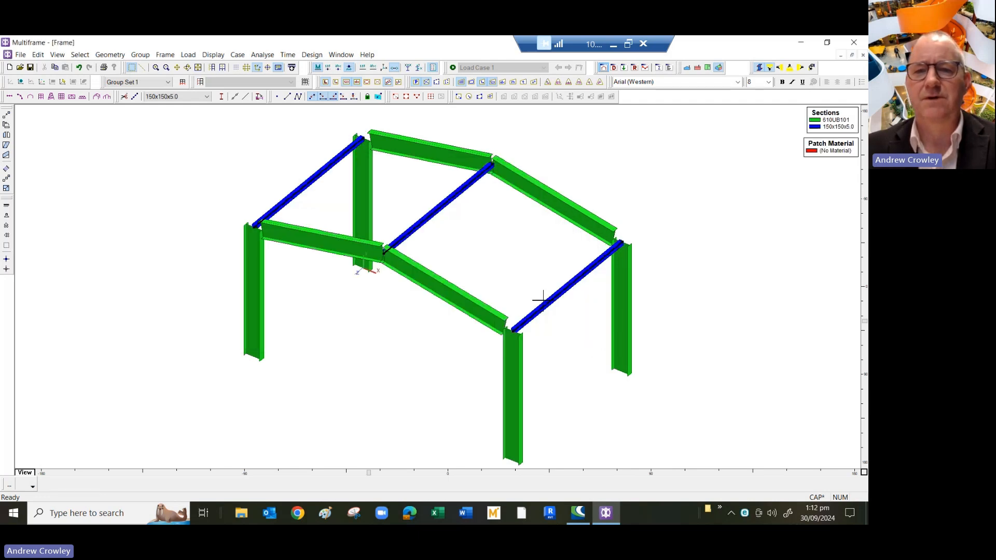
left_click(703, 186)
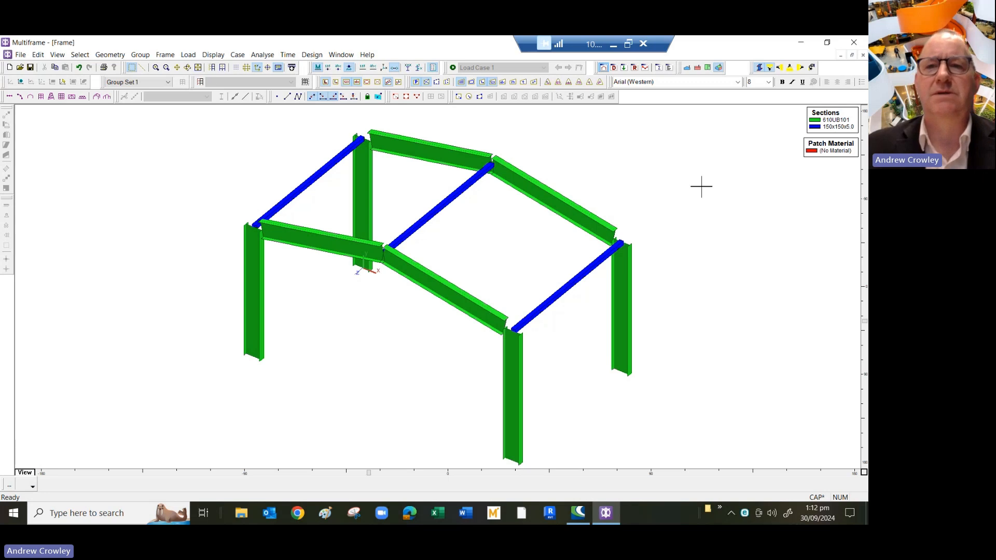
- In the load view, apply a uniform downward global distributed load of 2 kN/m to the front portal frame's left rafter
left_click(624, 68)
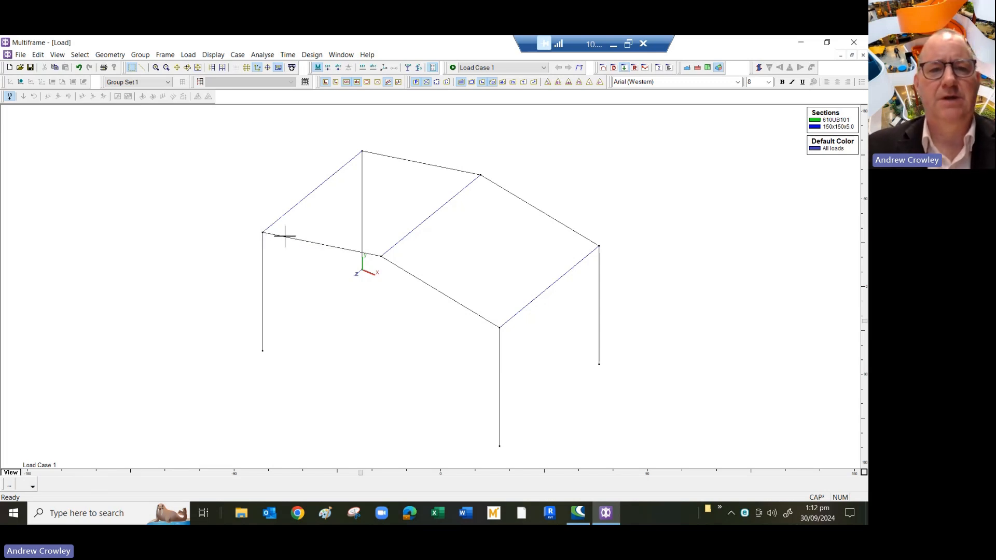
left_click(284, 237)
right_click(285, 240)
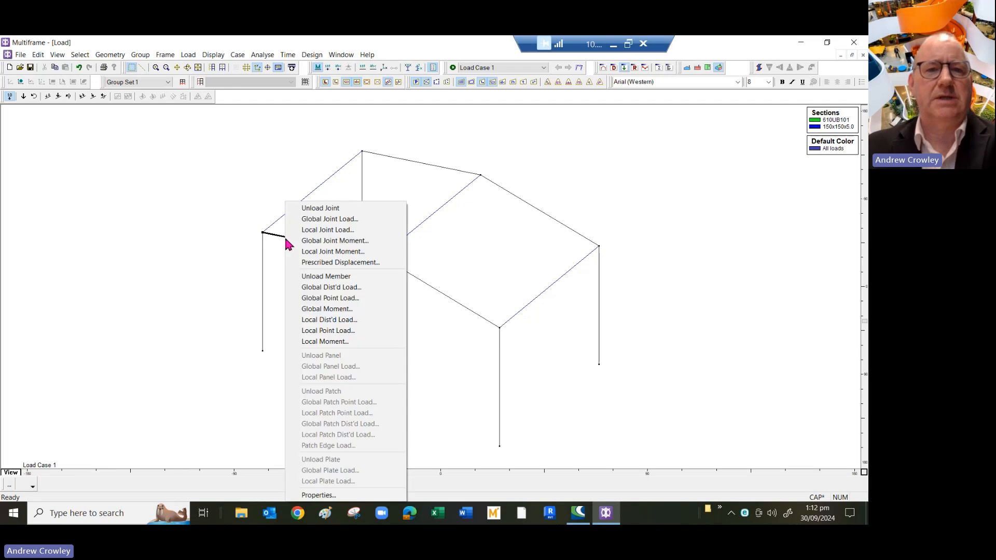
left_click(218, 210)
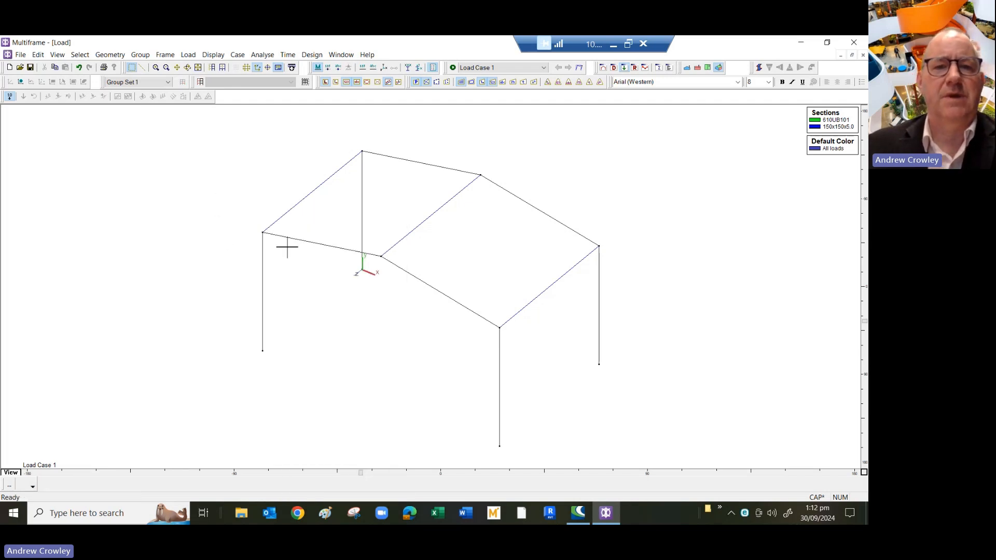
right_click(306, 241)
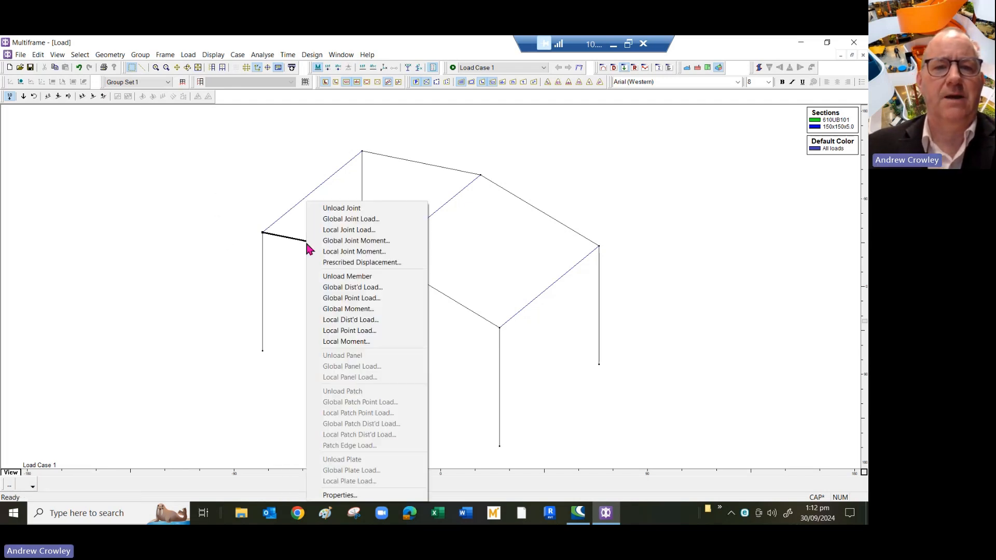
left_click(372, 286)
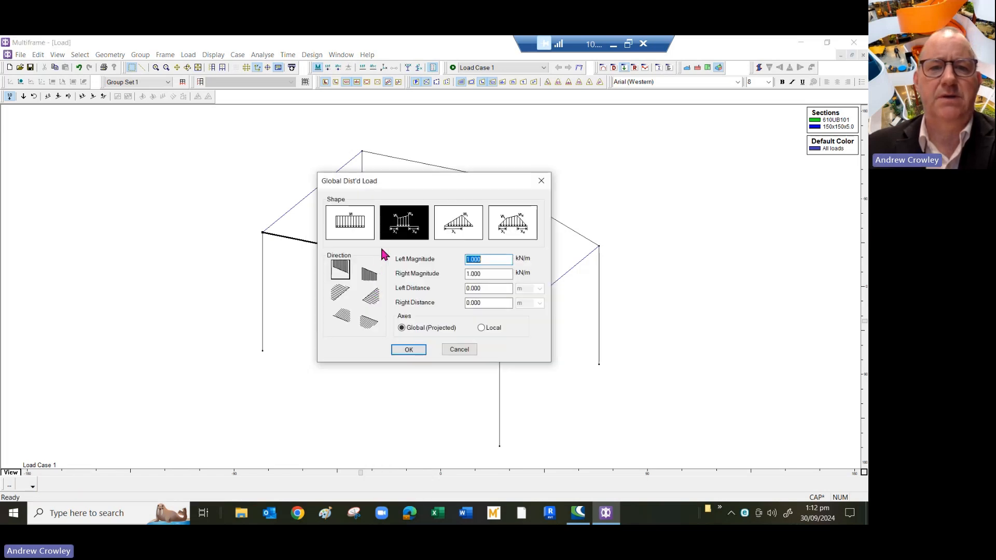
left_click(345, 223)
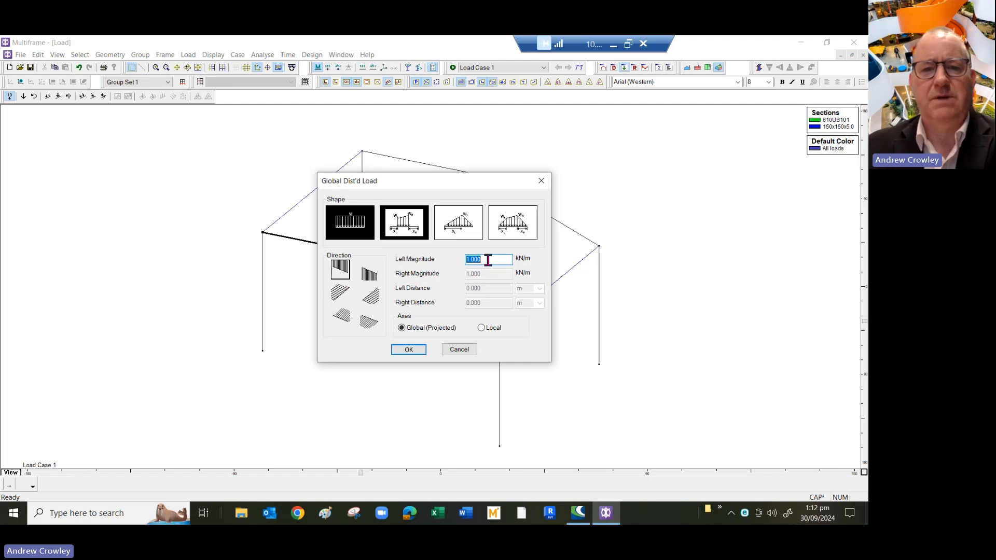
type("2")
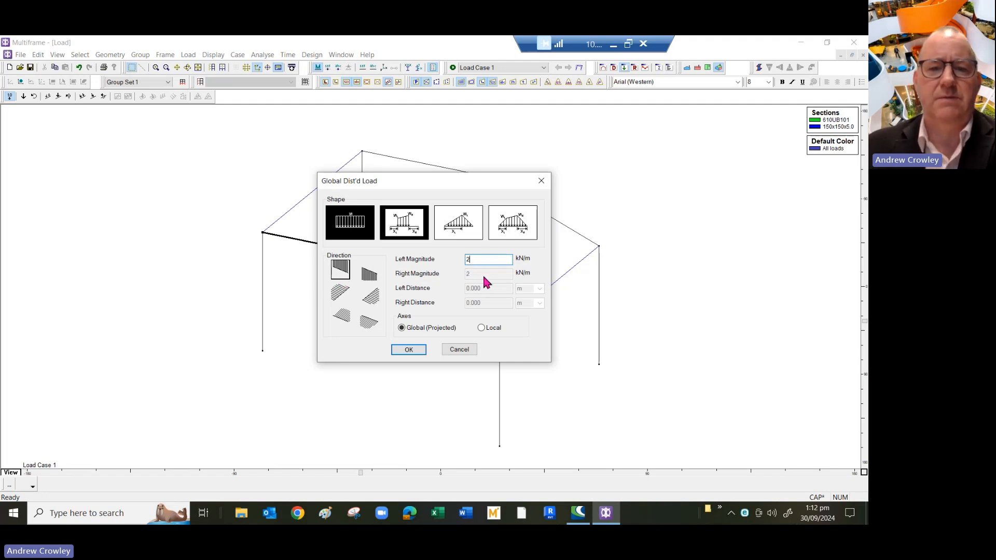
left_click(408, 350)
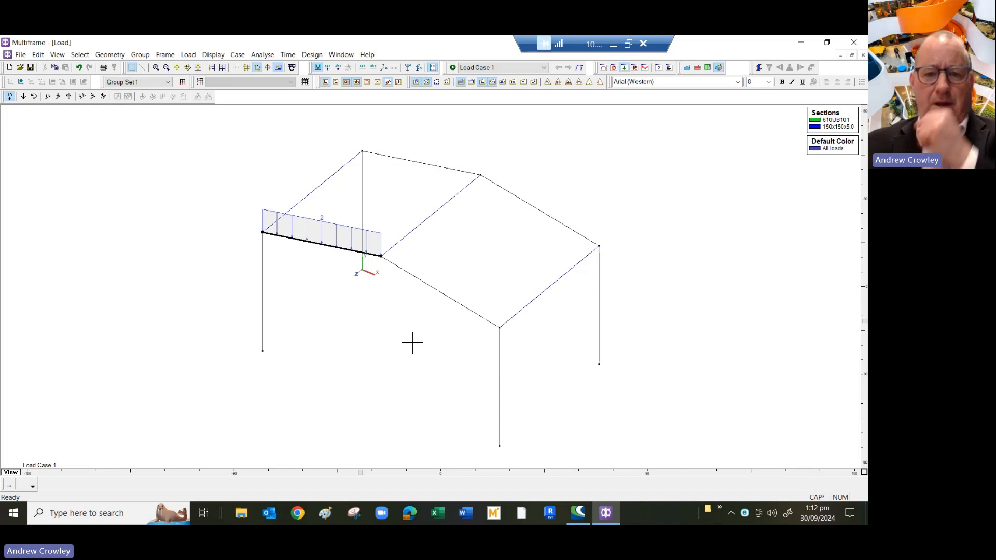
- Apply the same 2 kN/m uniform global distributed load to the front portal frame's right rafter
left_click(445, 295)
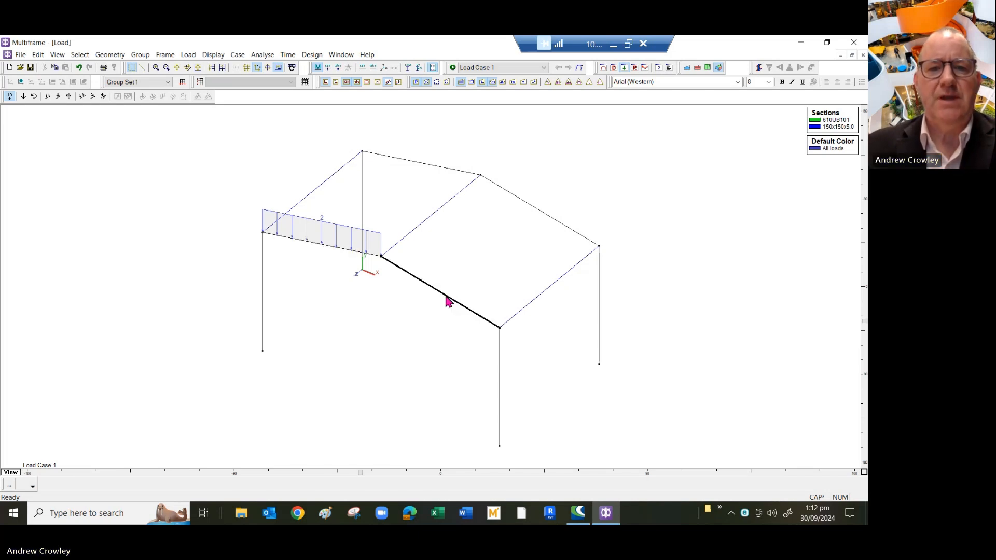
right_click(446, 296)
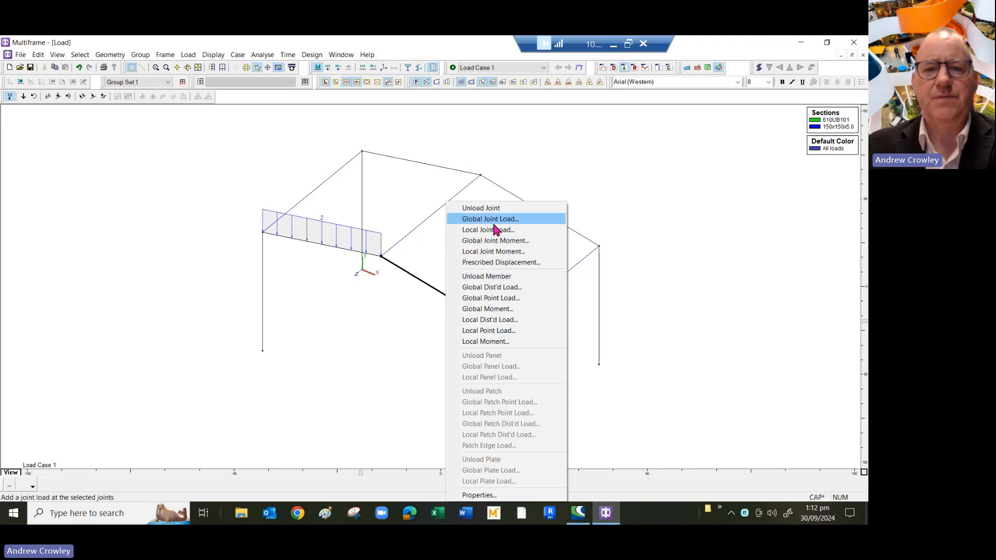
left_click(497, 288)
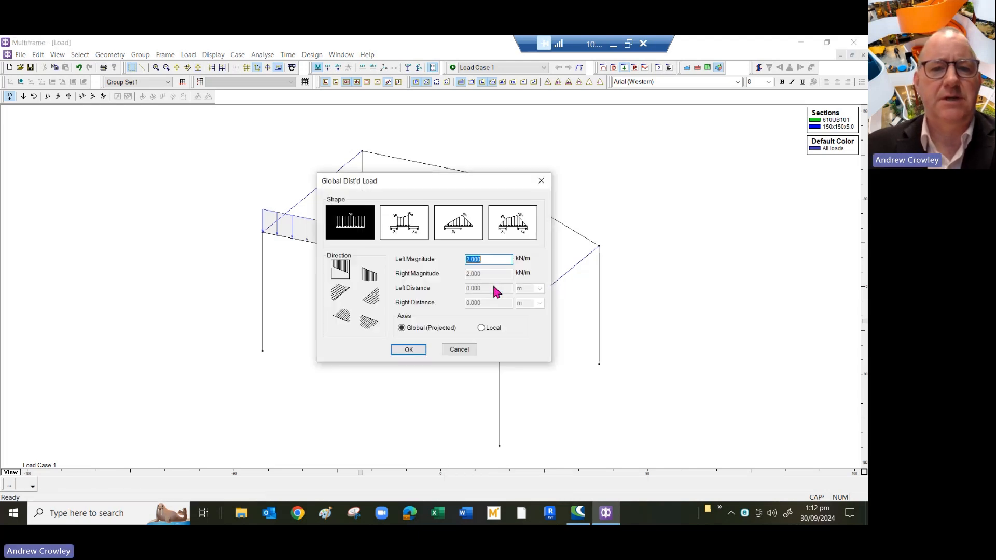
left_click(414, 349)
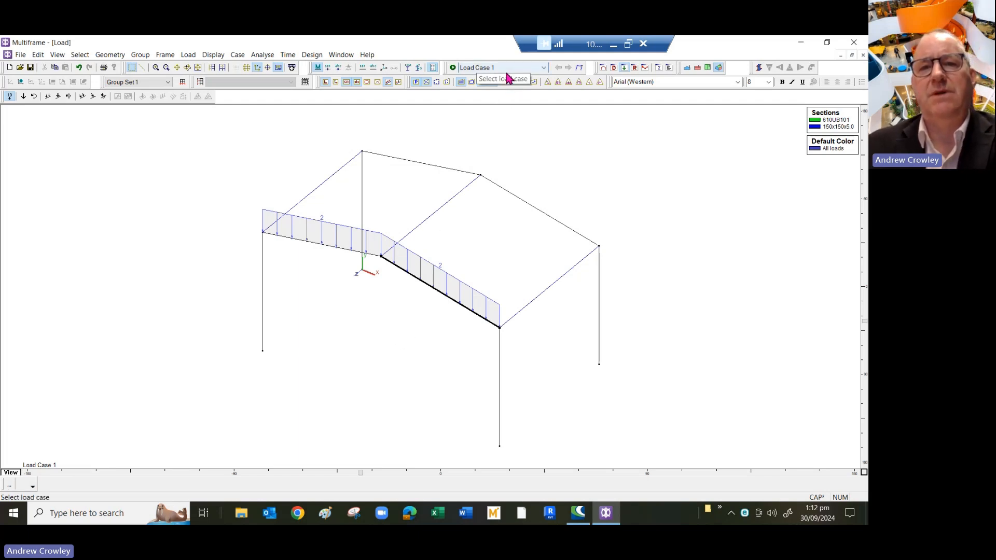
- Rename the current load case to Dead and set its loading type to Dead (Permanent)
right_click(533, 149)
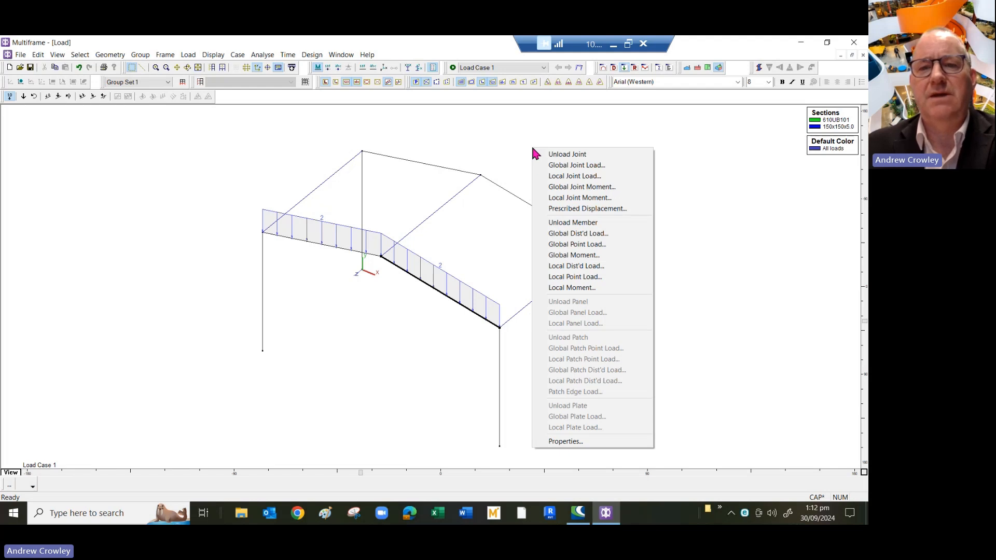
left_click(505, 156)
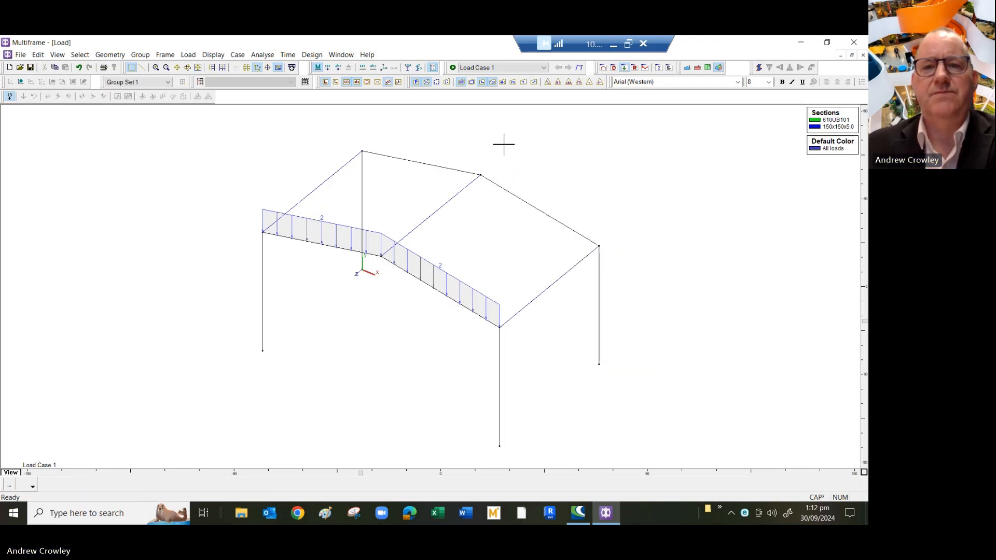
right_click(504, 144)
left_click(534, 160)
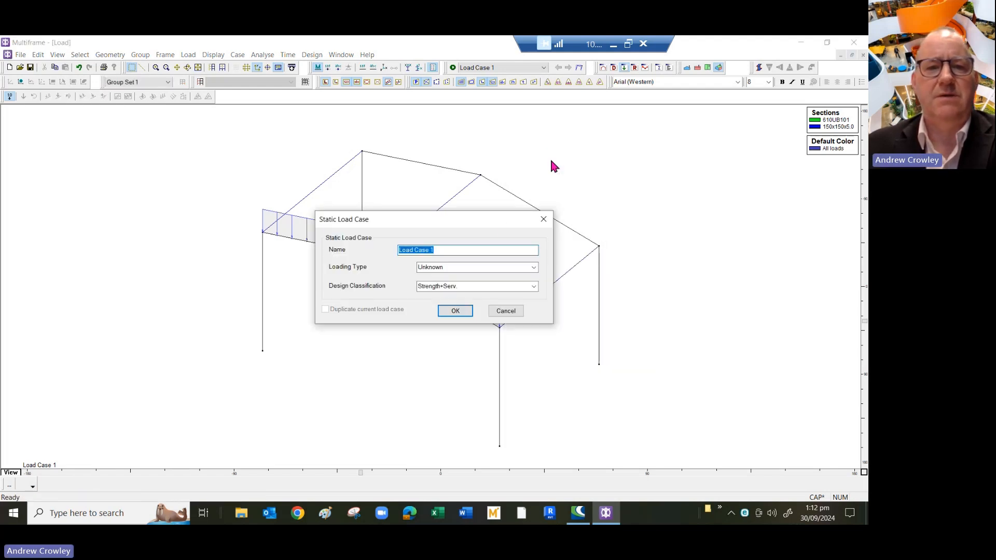
type("Dead")
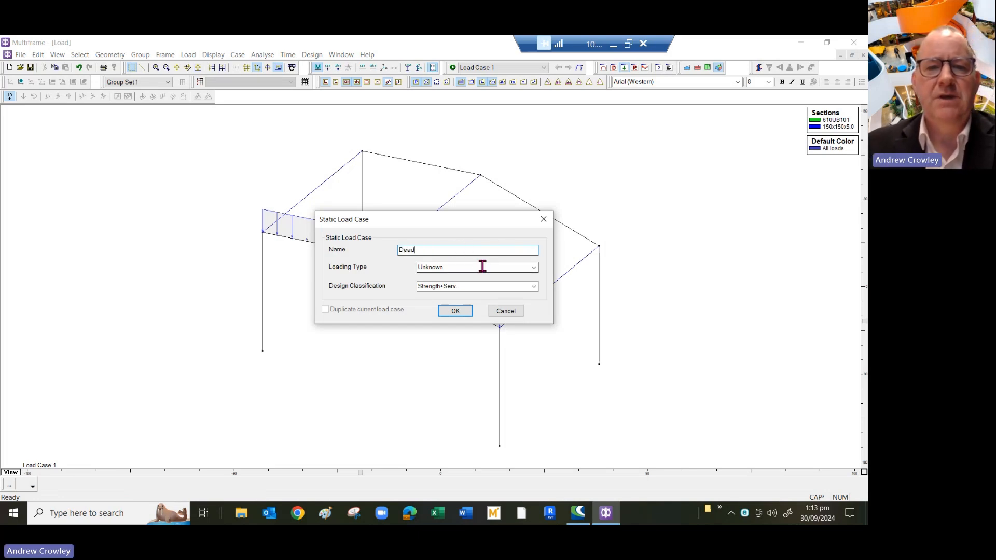
left_click(533, 268)
left_click(465, 285)
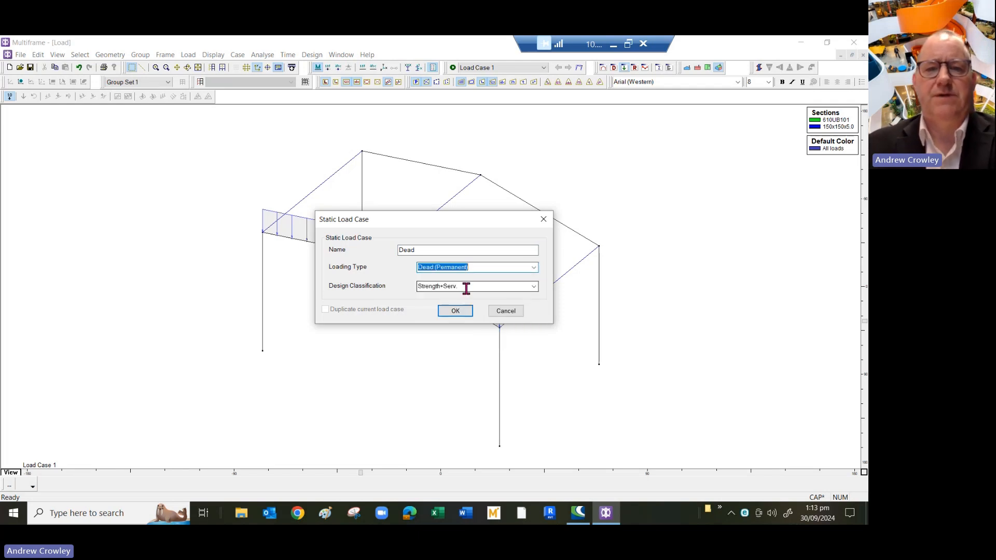
left_click(455, 310)
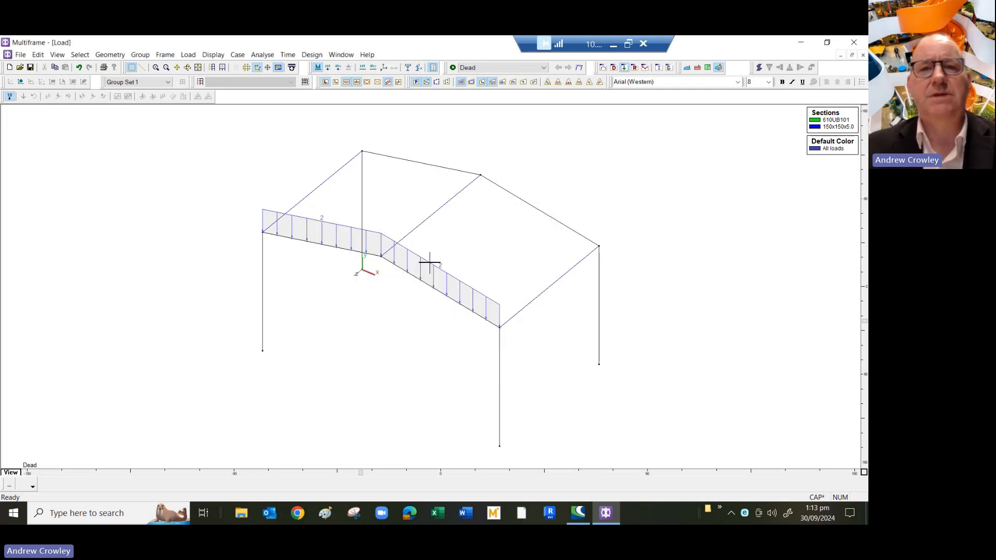
- Add a new static load case named Live, keeping the default loading type and design classification
right_click(174, 140)
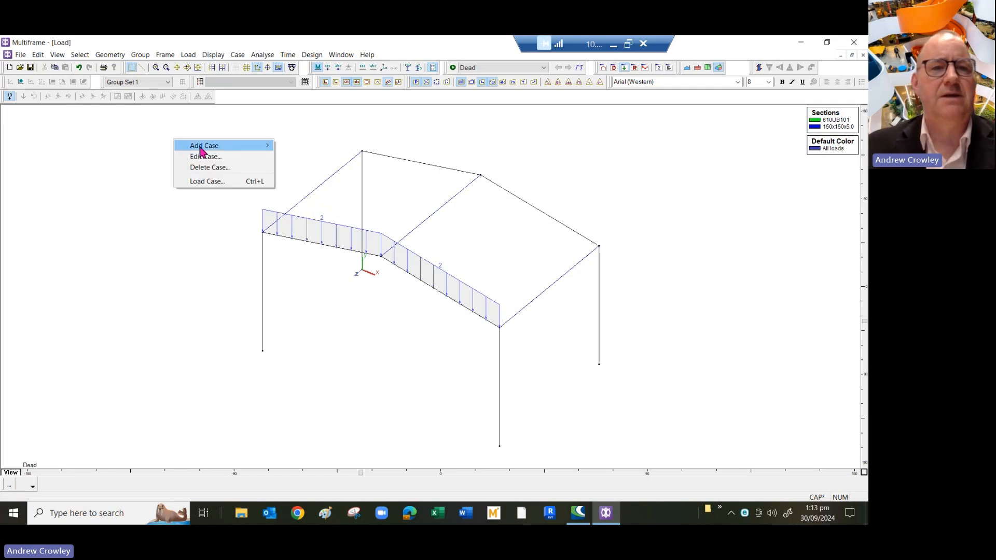
mouse_move(204, 147)
left_click(317, 159)
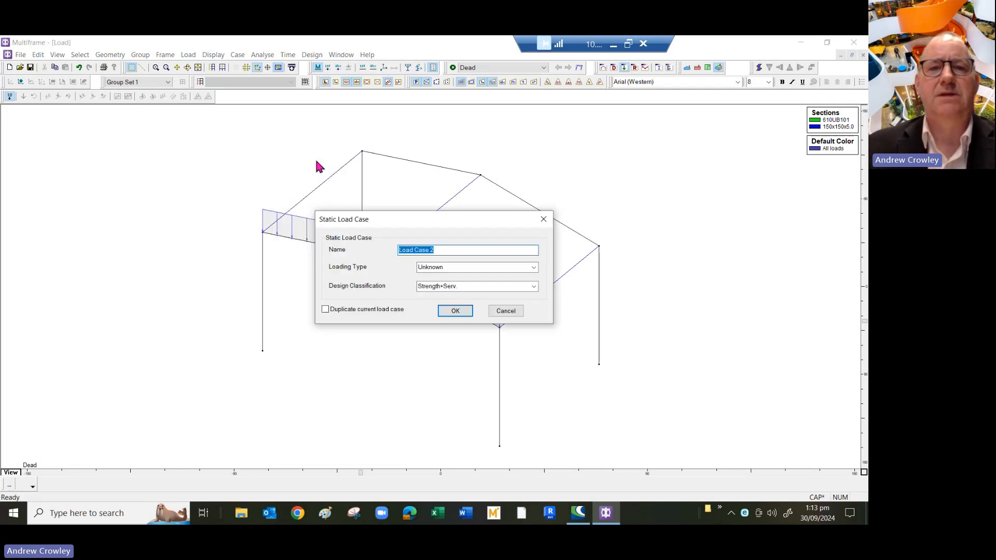
type("Live")
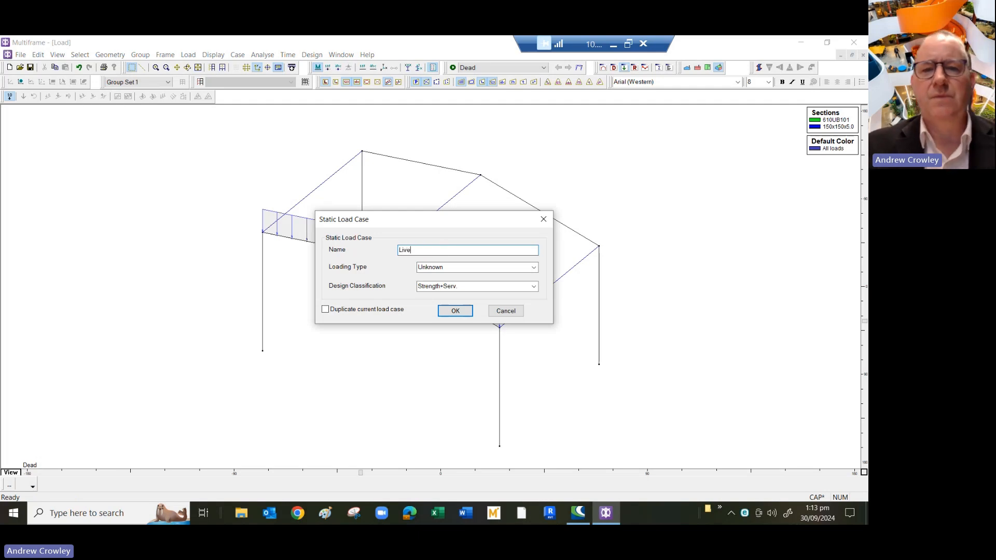
left_click(469, 310)
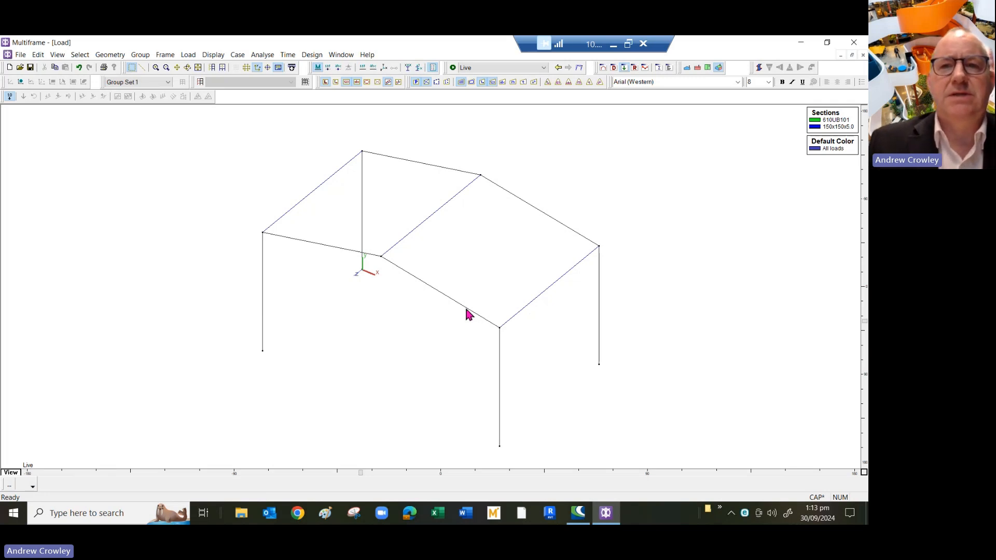
- Show the frame view as unrendered lines with member labels, member numbers and joint numbers displayed
left_click(603, 68)
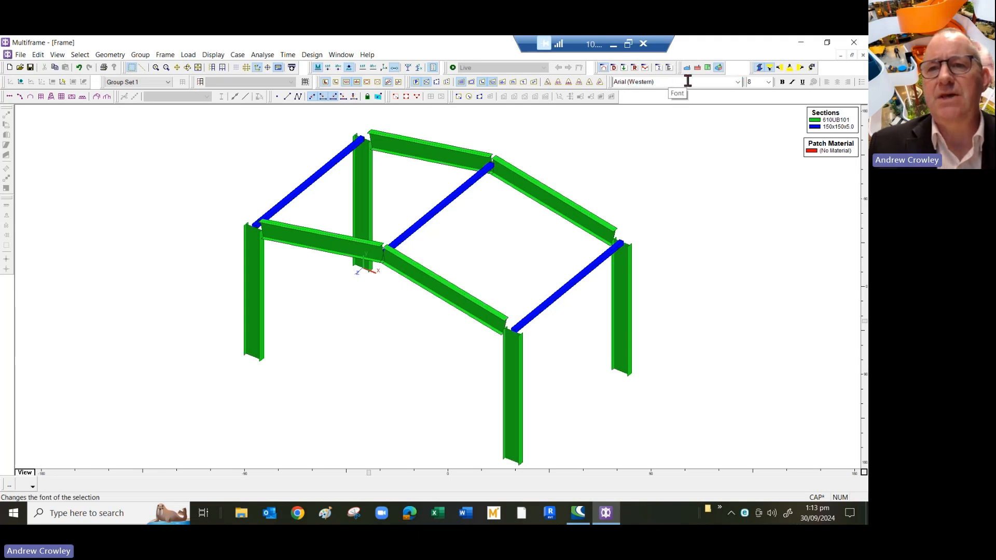
left_click(759, 68)
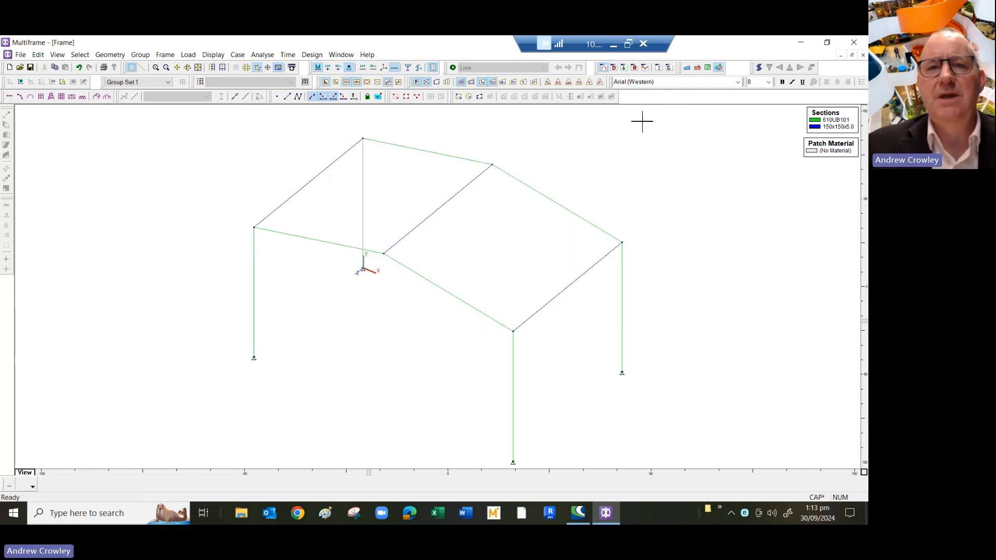
left_click(374, 68)
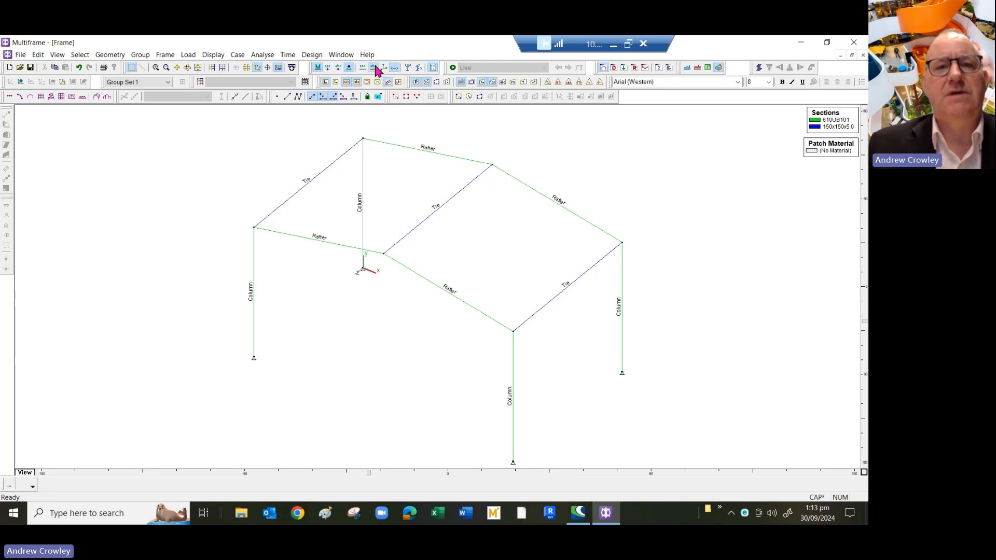
left_click(363, 67)
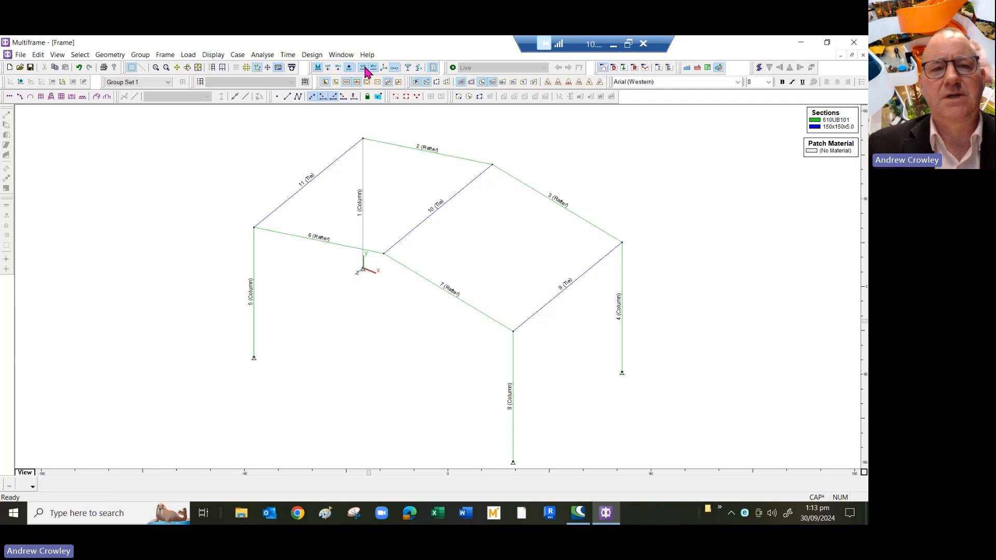
left_click(329, 70)
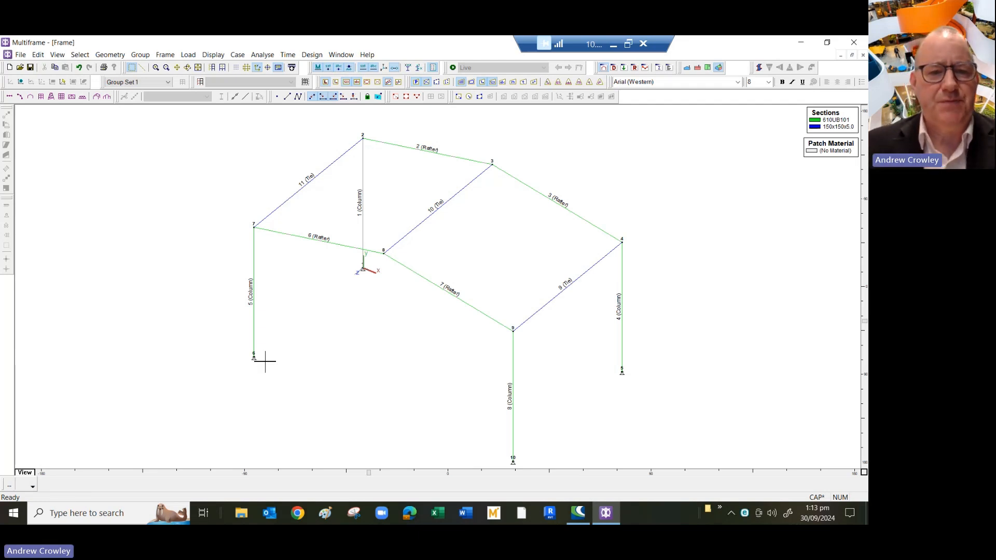
- Label the four supported joints at the column feet as Base
left_click(254, 358)
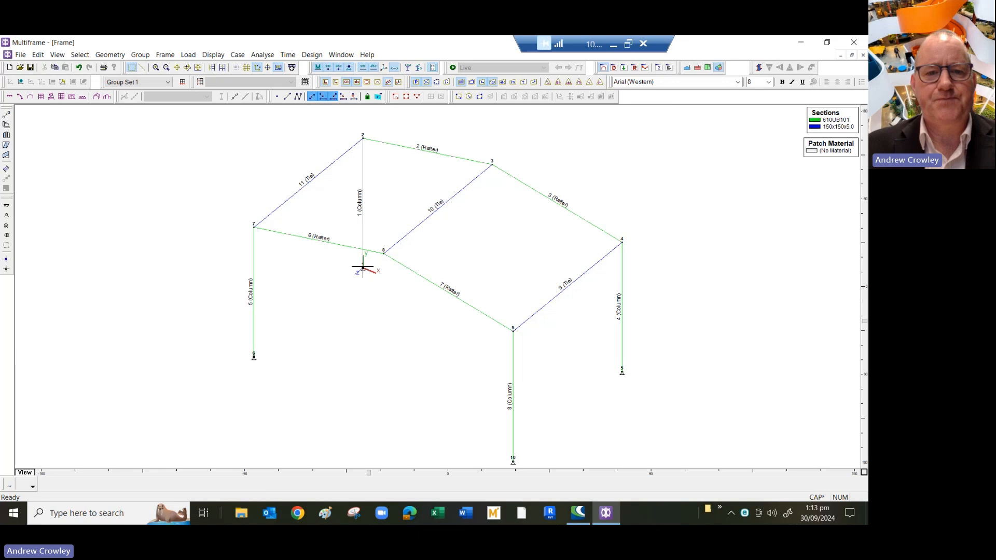
left_click(623, 371, "shift")
left_click(513, 461, "shift")
right_click(698, 398)
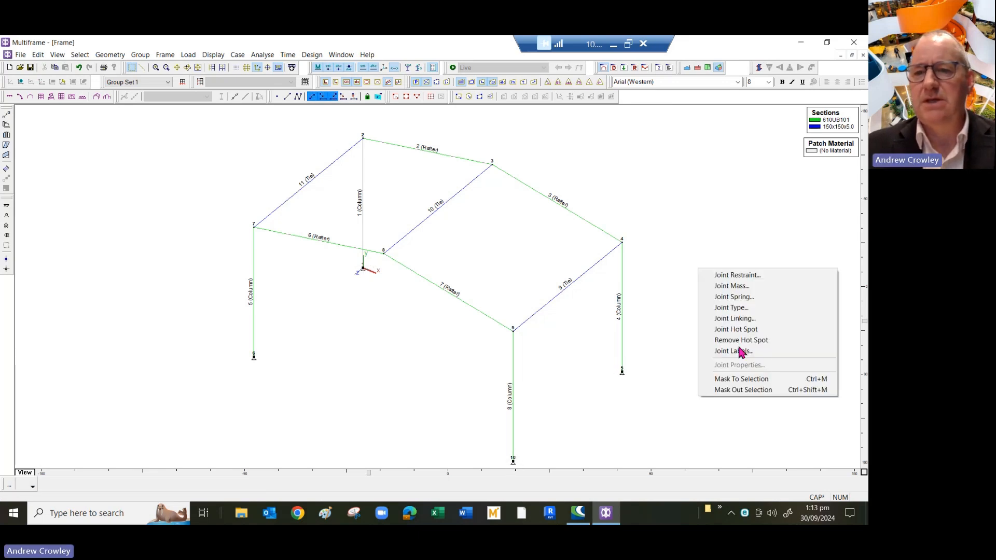
left_click(758, 357)
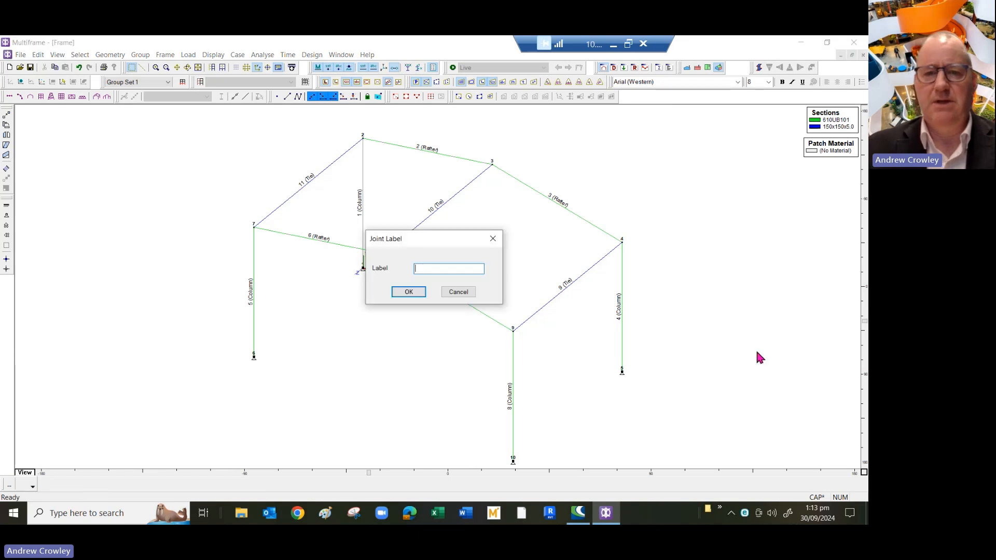
type("Base")
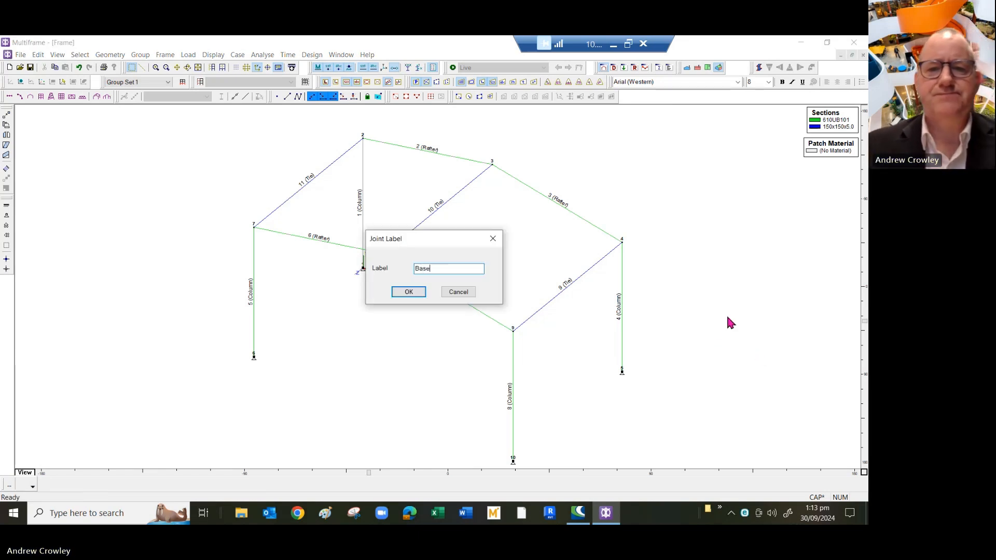
left_click(419, 290)
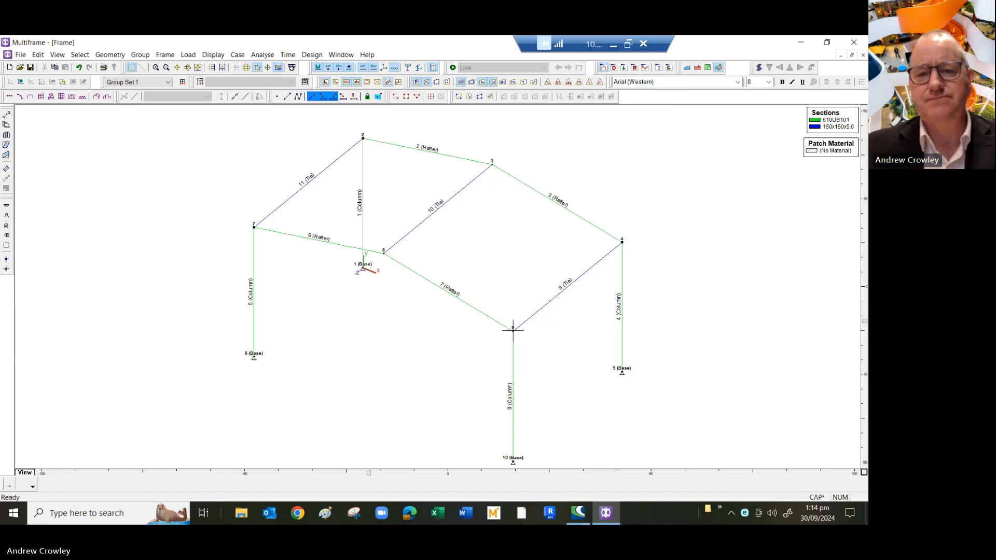
- Label the four joints where the columns meet the rafters as Knee
right_click(674, 266)
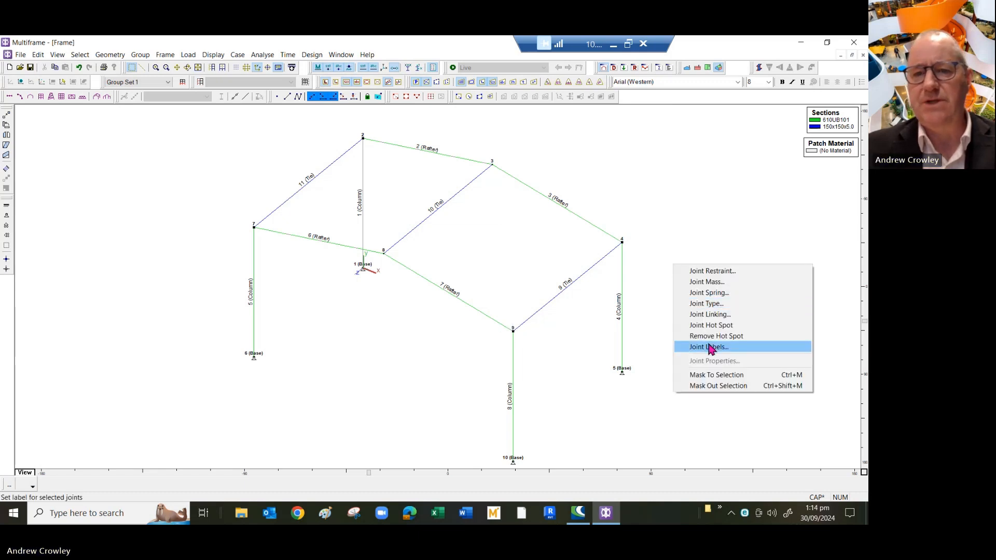
left_click(709, 346)
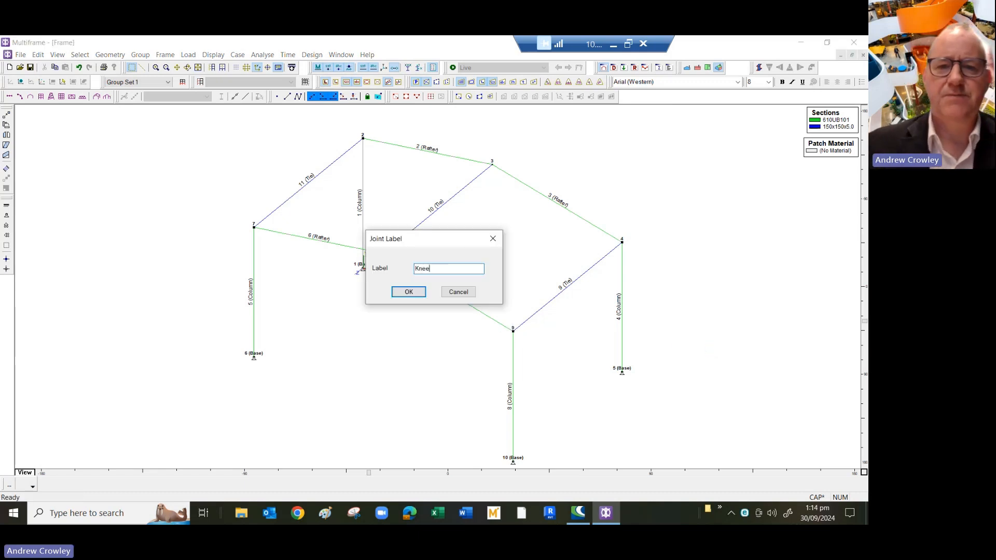
left_click(418, 292)
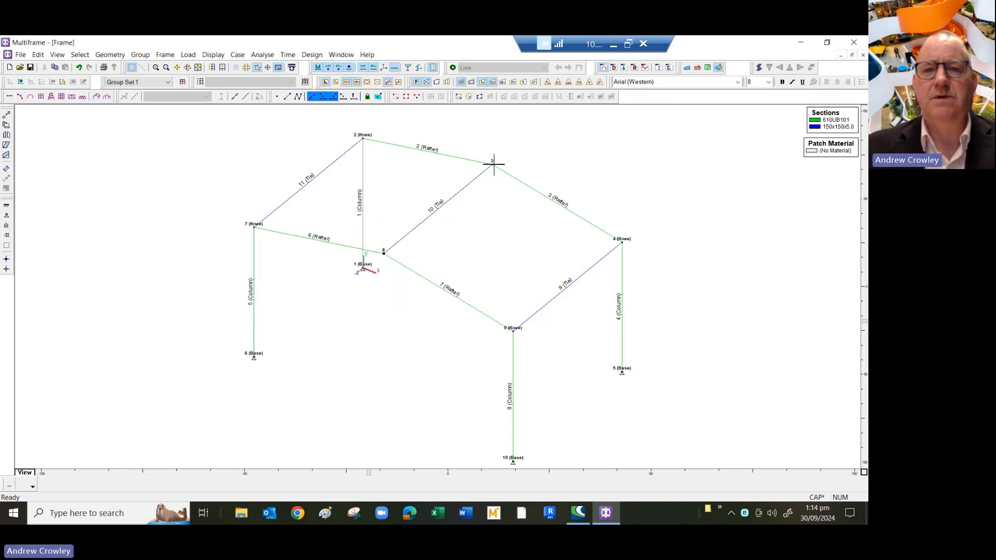
- Label the two ridge joints where the rafters meet as Apex
right_click(624, 182)
left_click(666, 258)
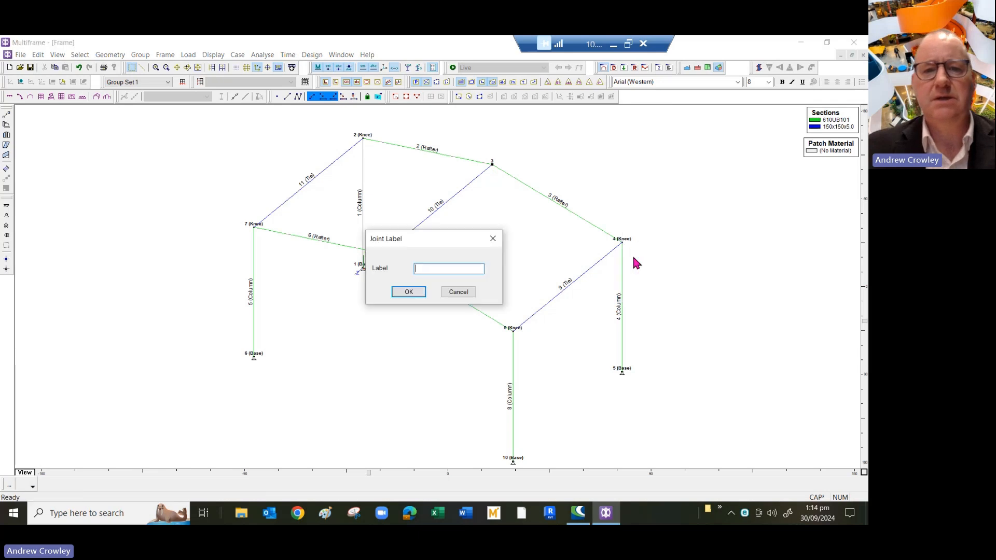
type("Ao")
type("pex")
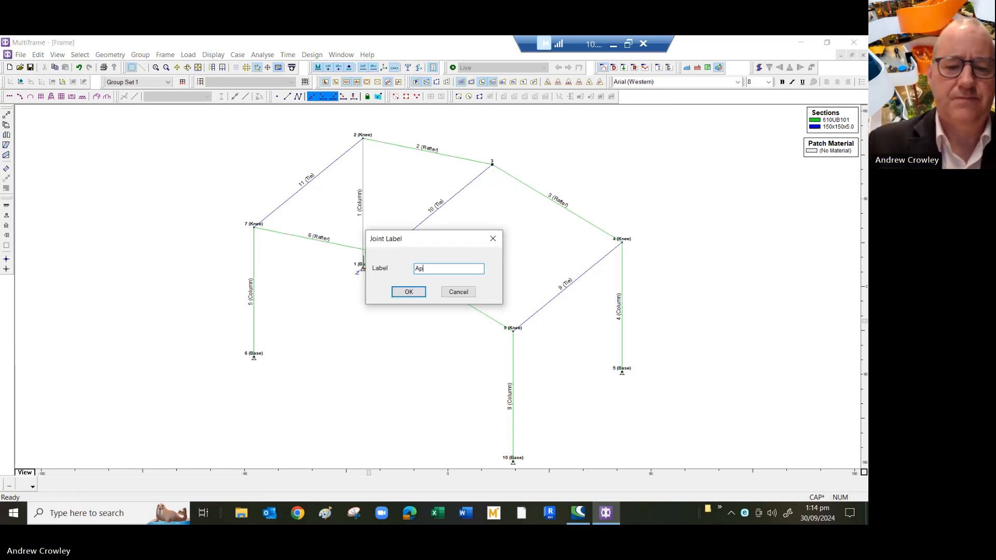
left_click(409, 291)
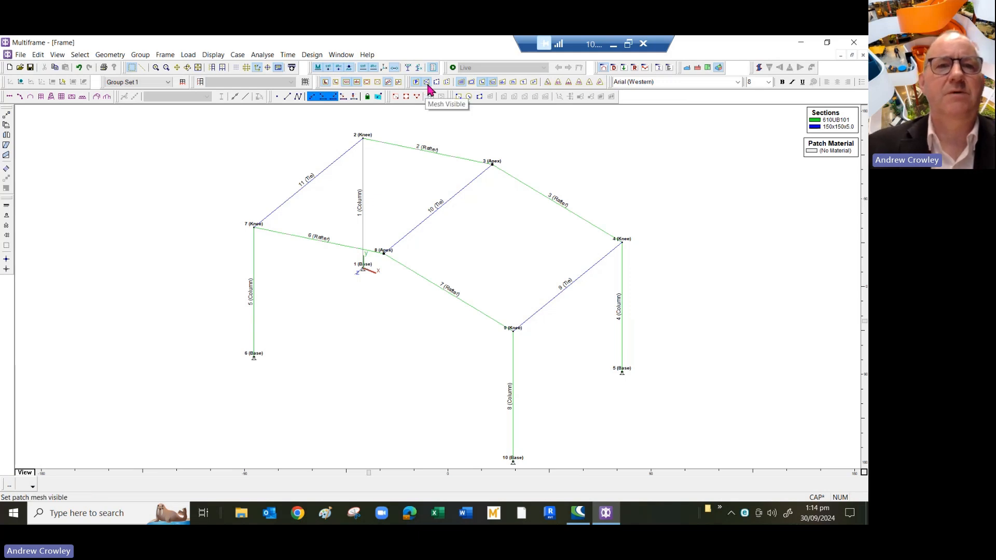
- Draw two panels over the roof slopes, one from joint 7 to joint 3 and one from joint 8 to joint 4
left_click(396, 98)
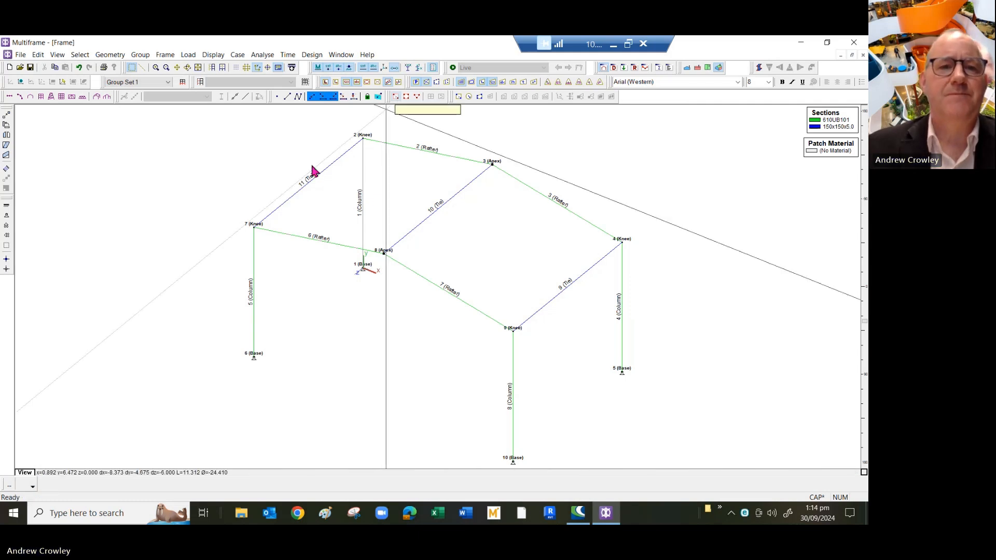
left_click_drag(253, 228, 492, 164)
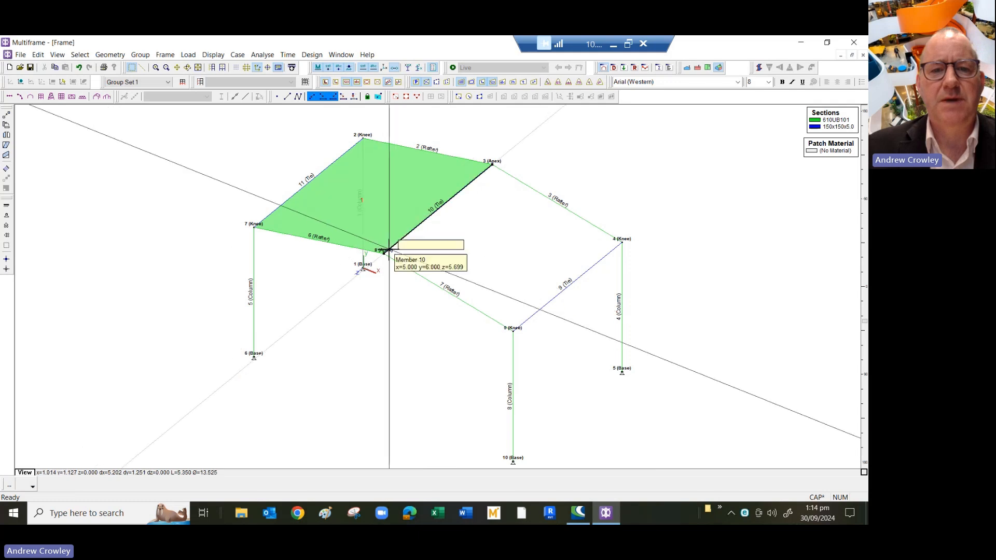
left_click_drag(384, 253, 623, 239)
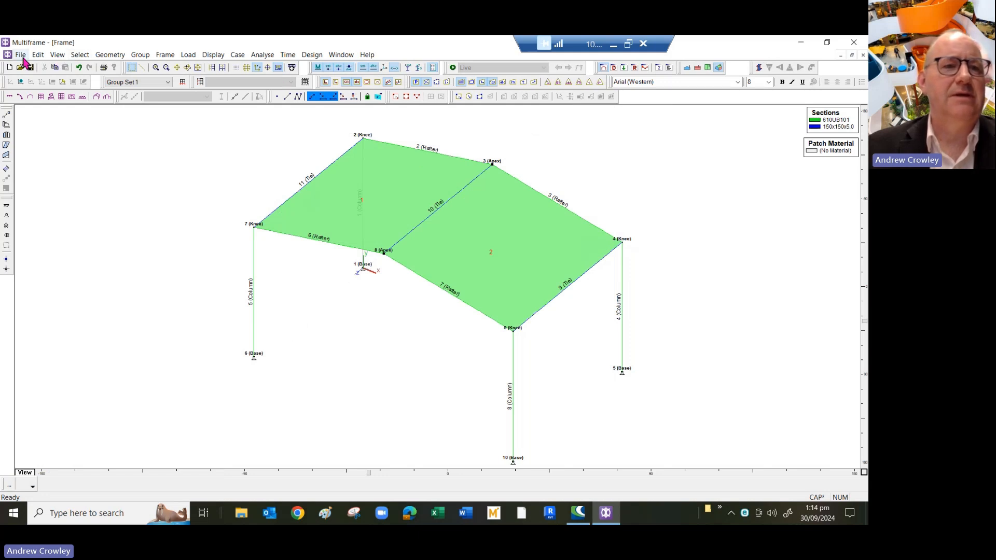
- Start saving the frame under a new name and browse to the temp folder inside Documents
left_click(20, 54)
left_click(46, 114)
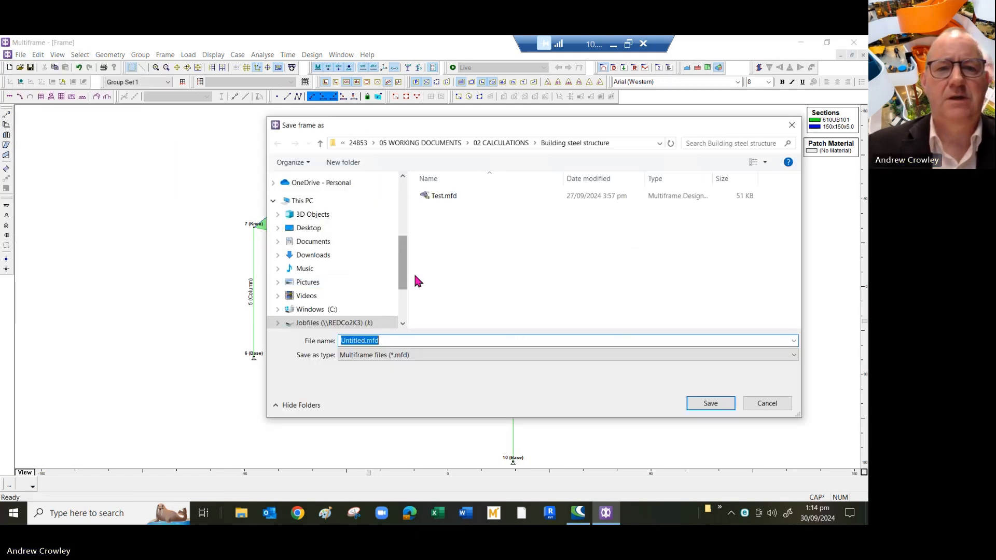
left_click(315, 243)
left_click(460, 316)
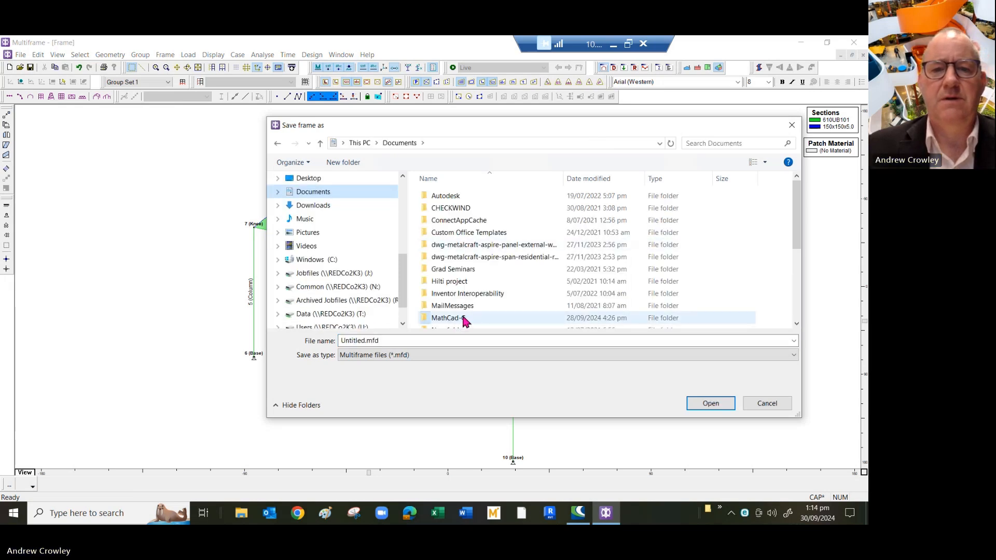
scroll(463, 318, "down", 3)
scroll(463, 322, "down", 1)
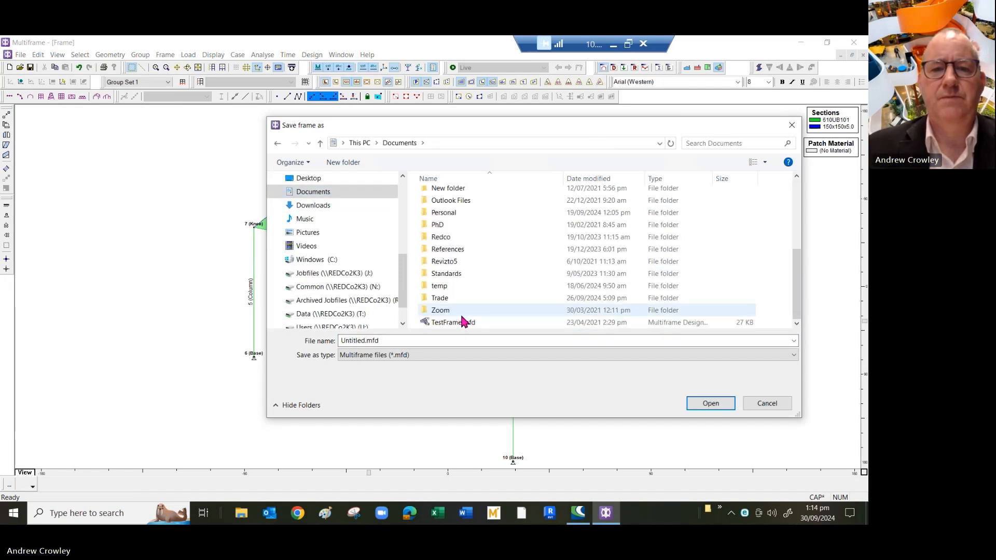
double_click(440, 288)
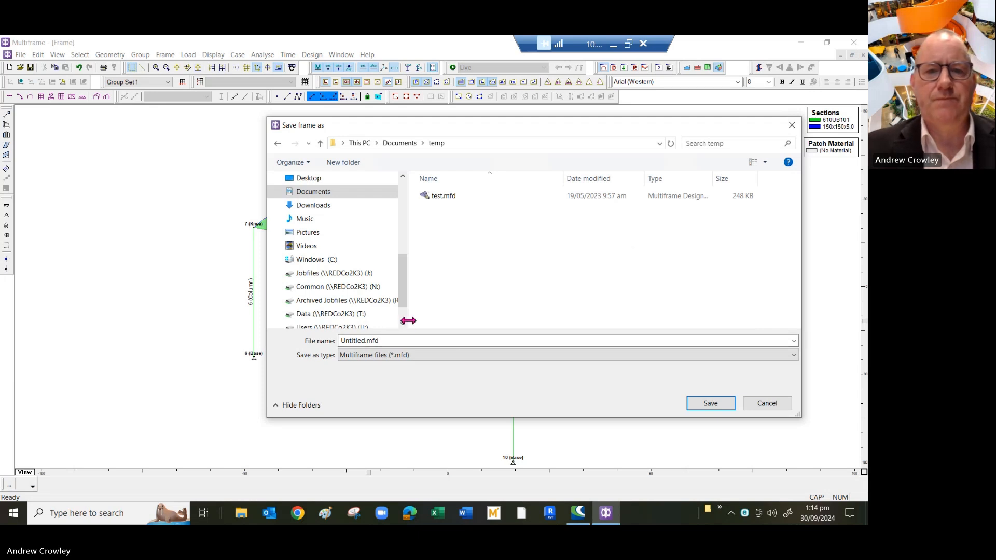
- Name the file test2.mfd, based on the existing test.mfd, and save it with the project properties left blank
left_click(446, 196)
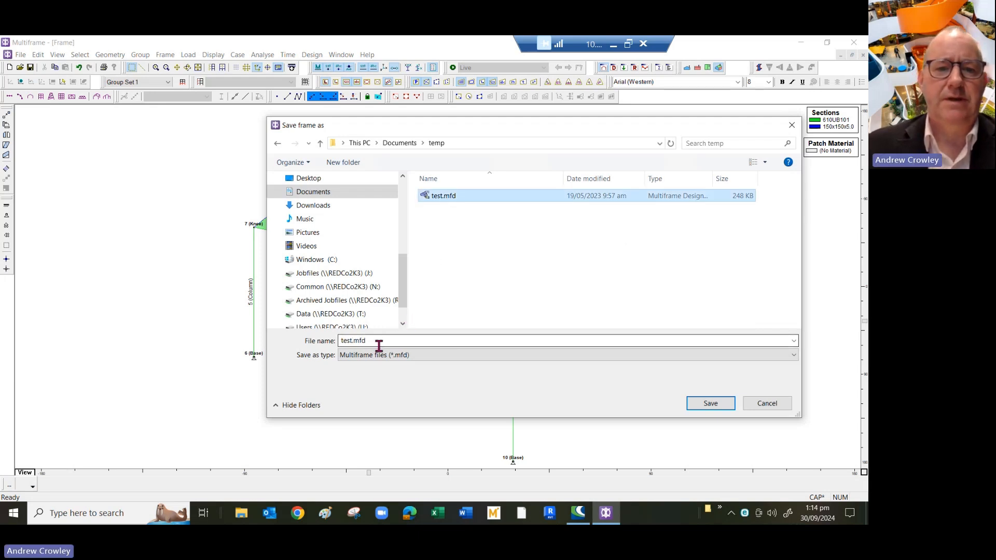
double_click(352, 341)
left_click(353, 342)
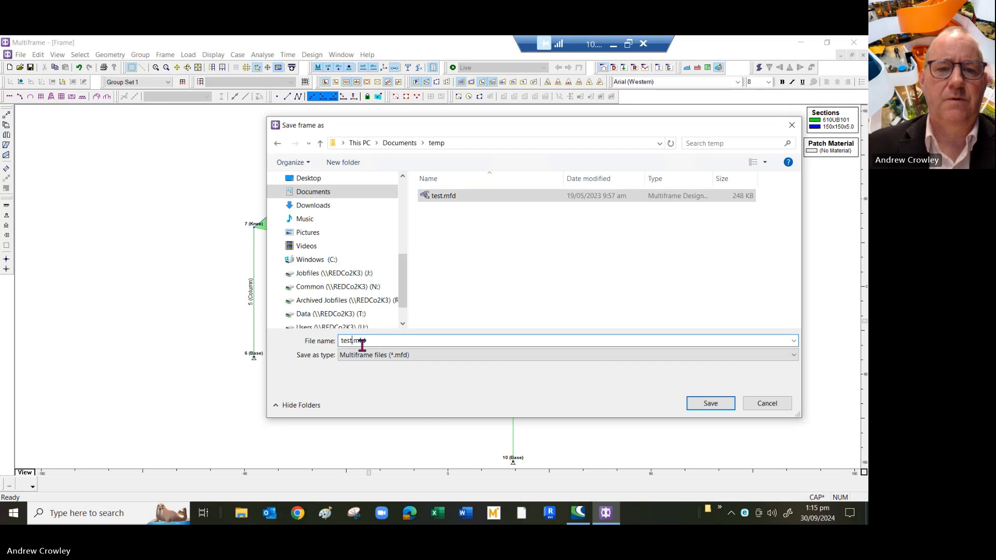
left_click(709, 402)
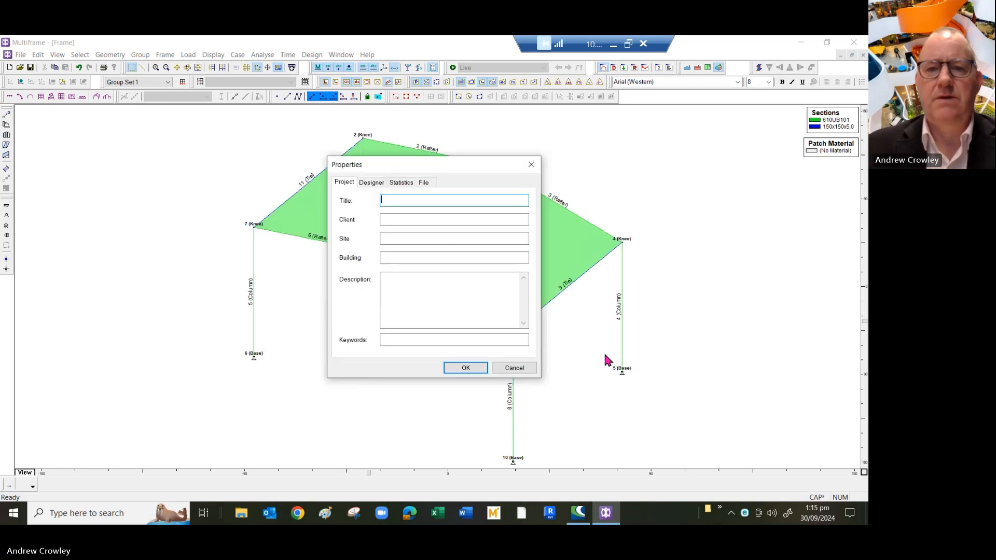
left_click(462, 366)
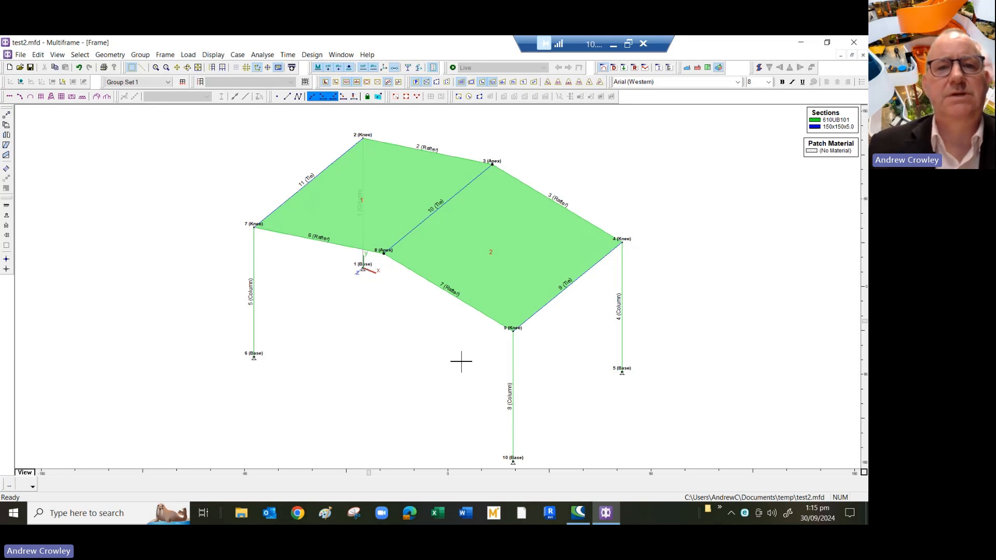
- Apply a downward global panel load of 0.25 kPa on projected area to both roof panels in the Live case
left_click(624, 68)
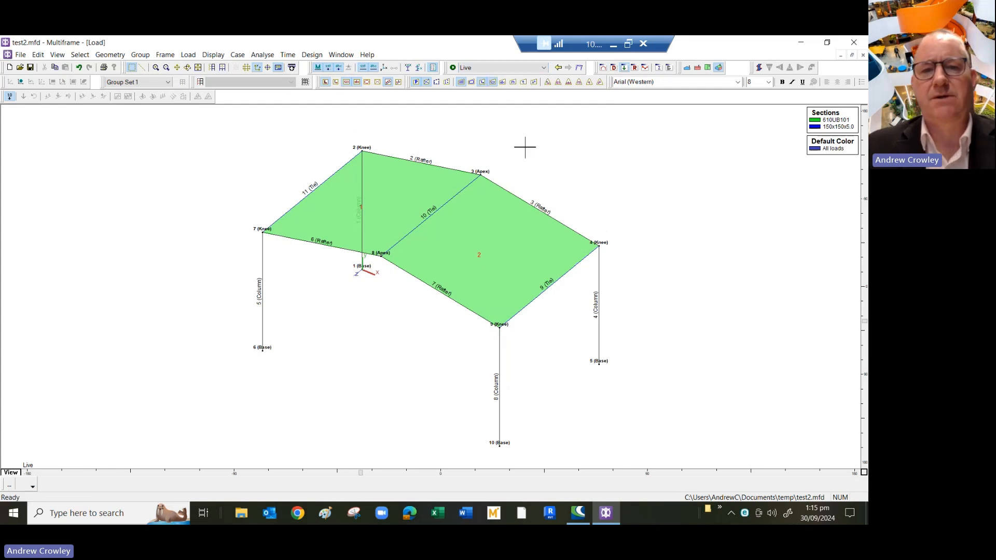
left_click(444, 179)
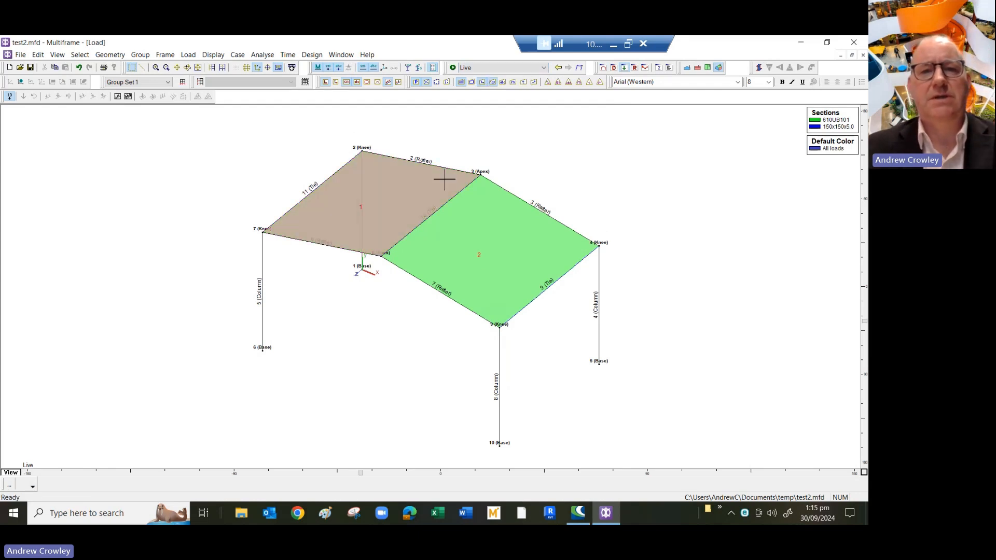
left_click(500, 230)
right_click(500, 230)
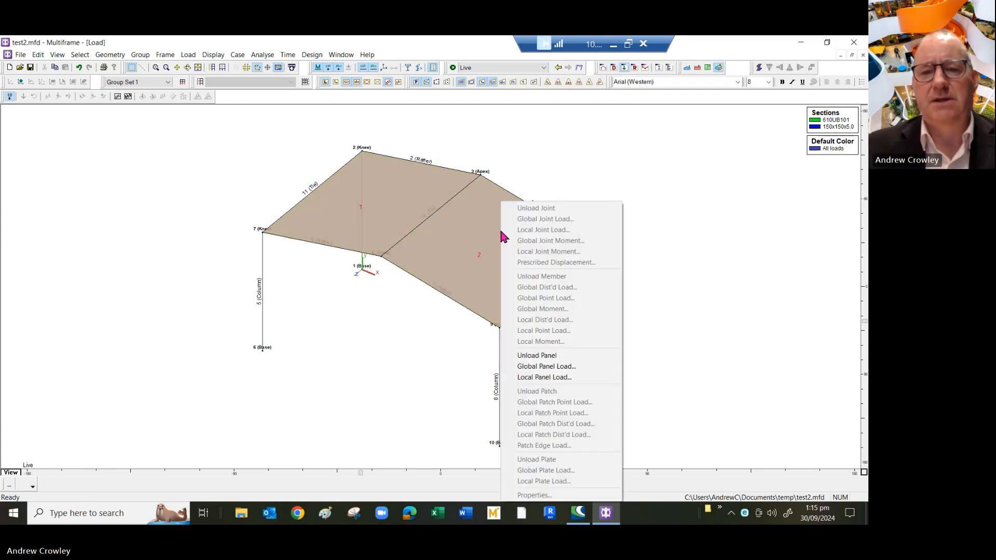
left_click(547, 367)
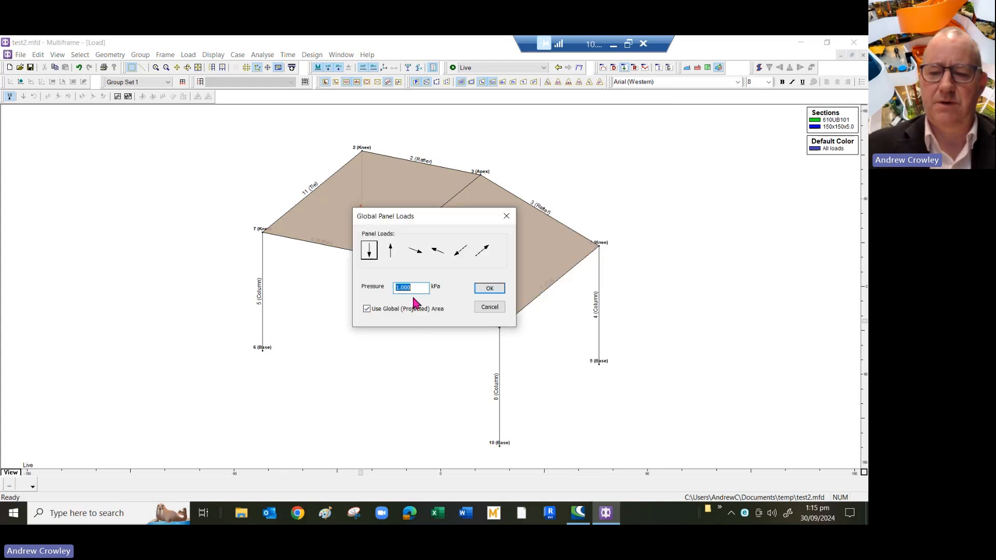
type("0.25")
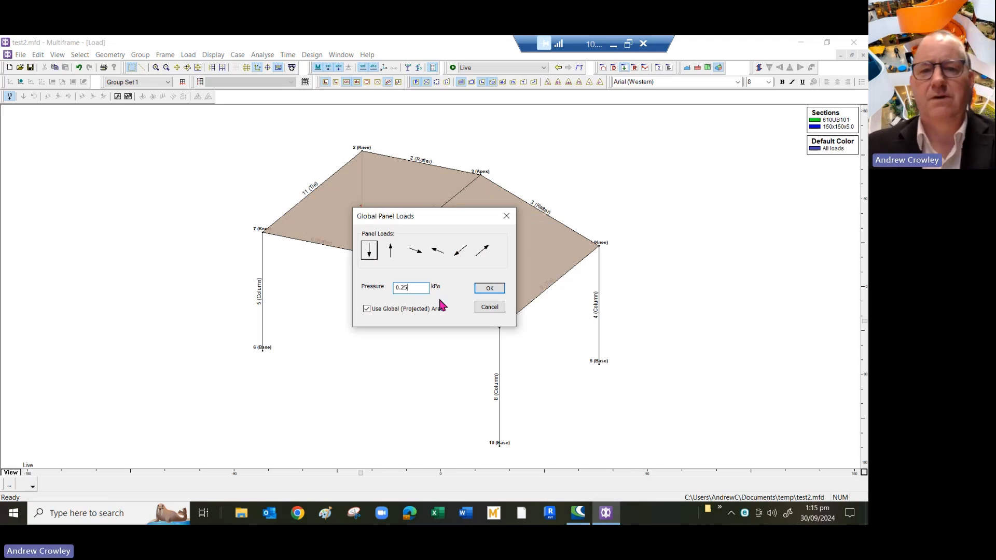
left_click(489, 289)
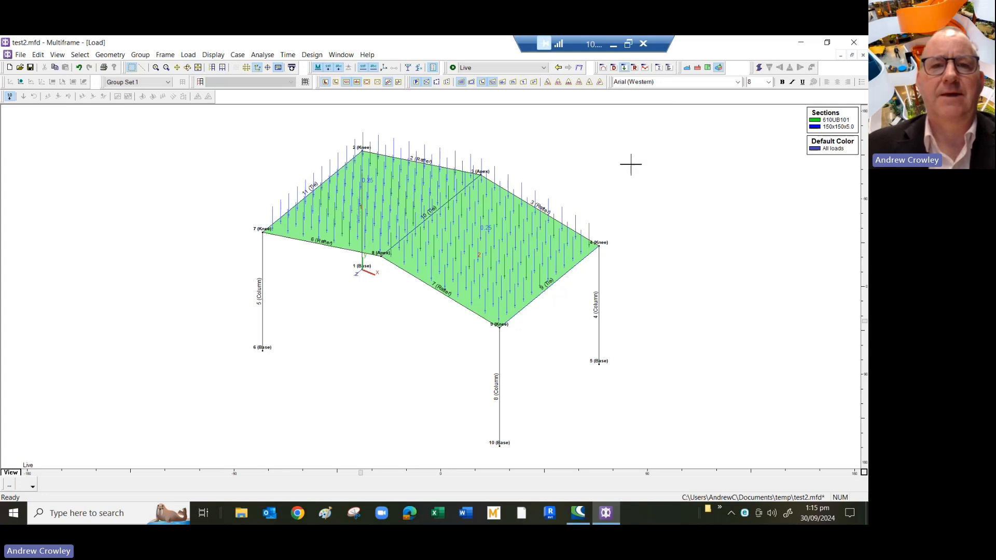
- Switch to the Dead load case and select both roof panels
left_click(557, 67)
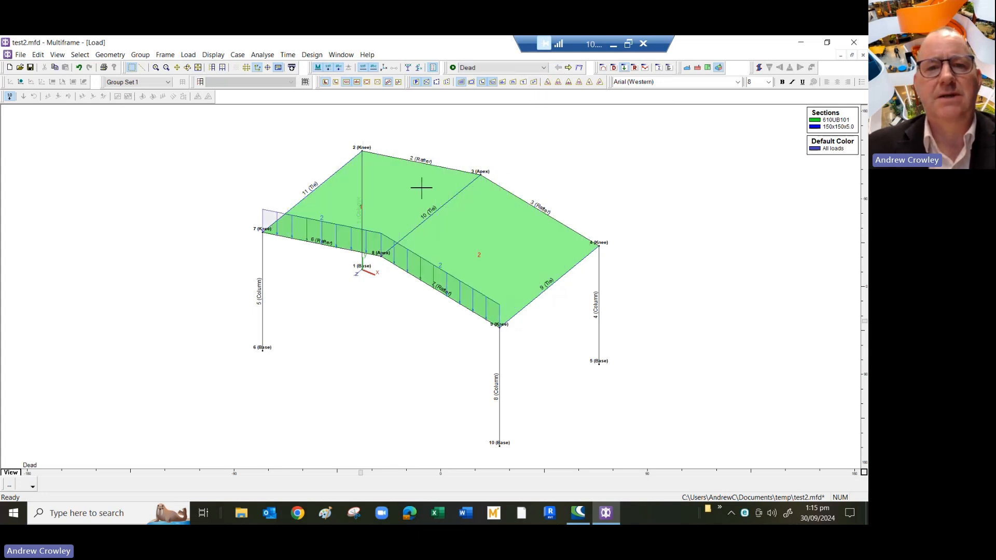
left_click(462, 223)
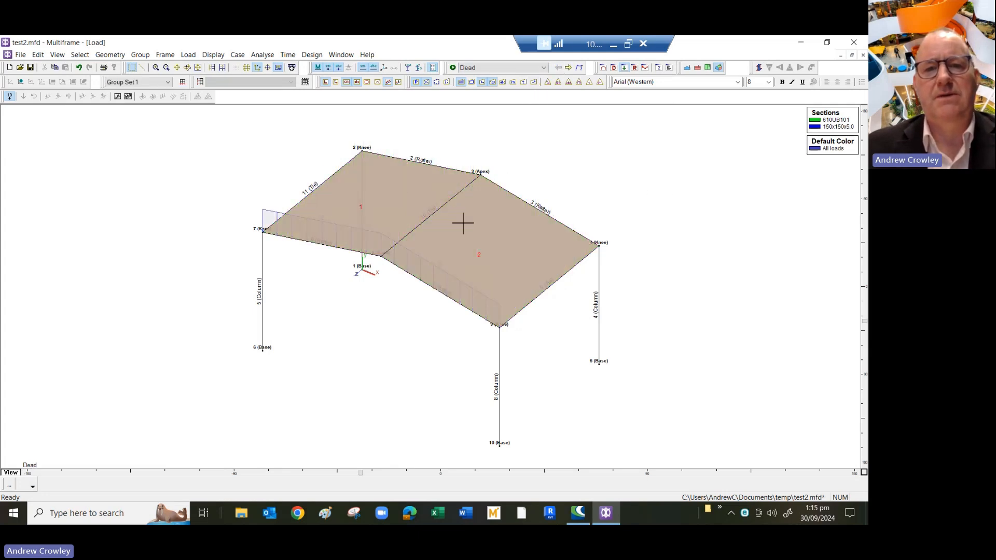
- Try a local panel load of 0.3 kPa in the -y' direction on the selected roof panels
right_click(471, 224)
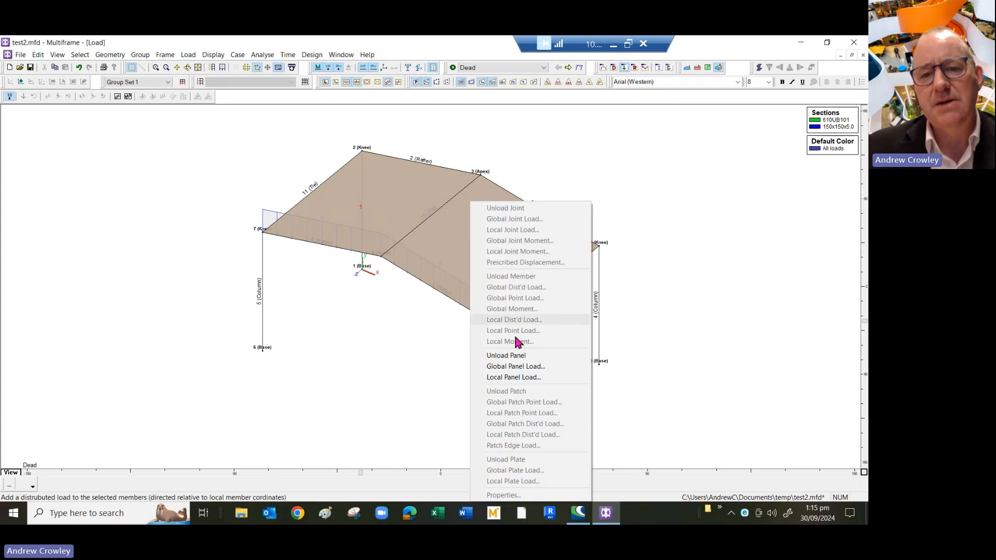
left_click(519, 378)
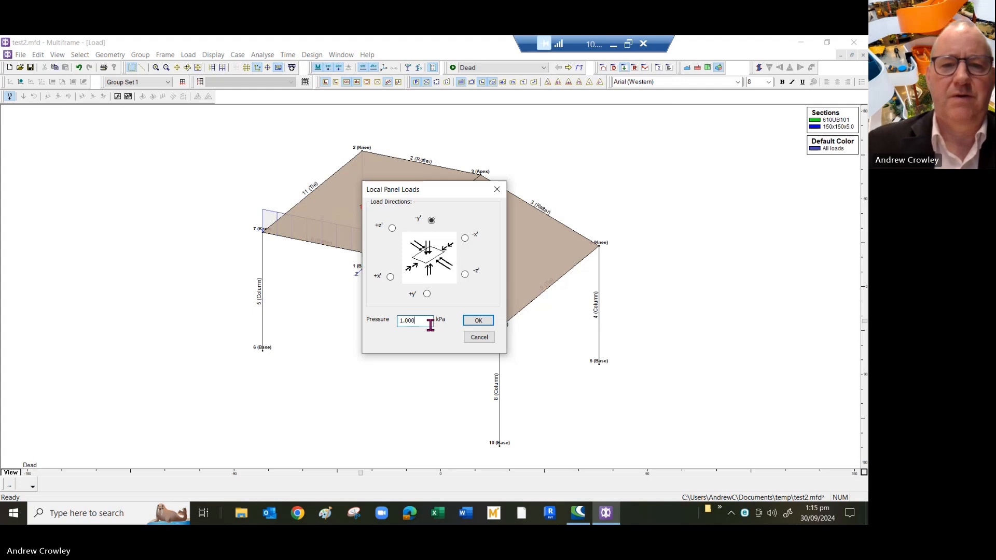
type(".3")
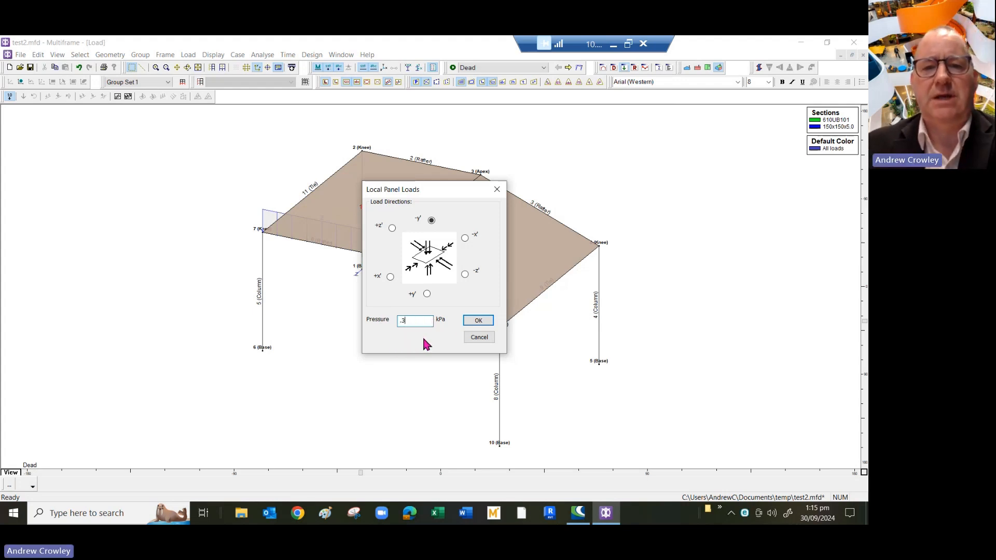
left_click(476, 320)
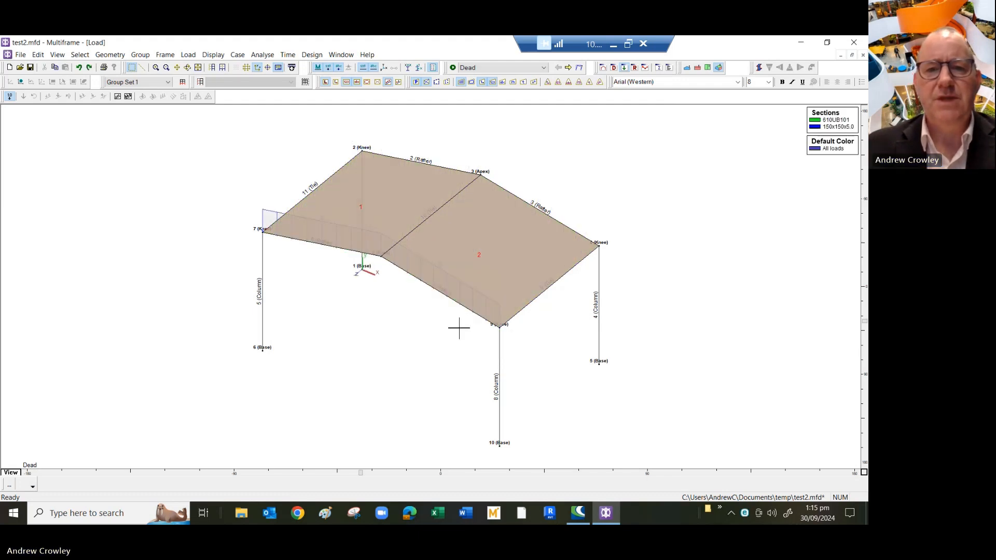
- Apply a downward global panel load of 0.3 kPa on projected area to both roof panels in the Dead case
right_click(458, 328)
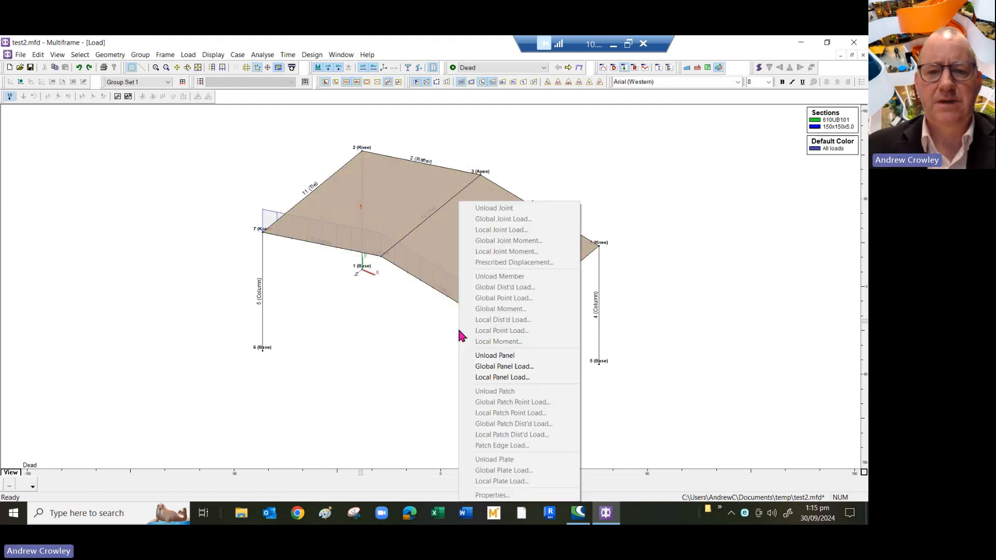
left_click(502, 367)
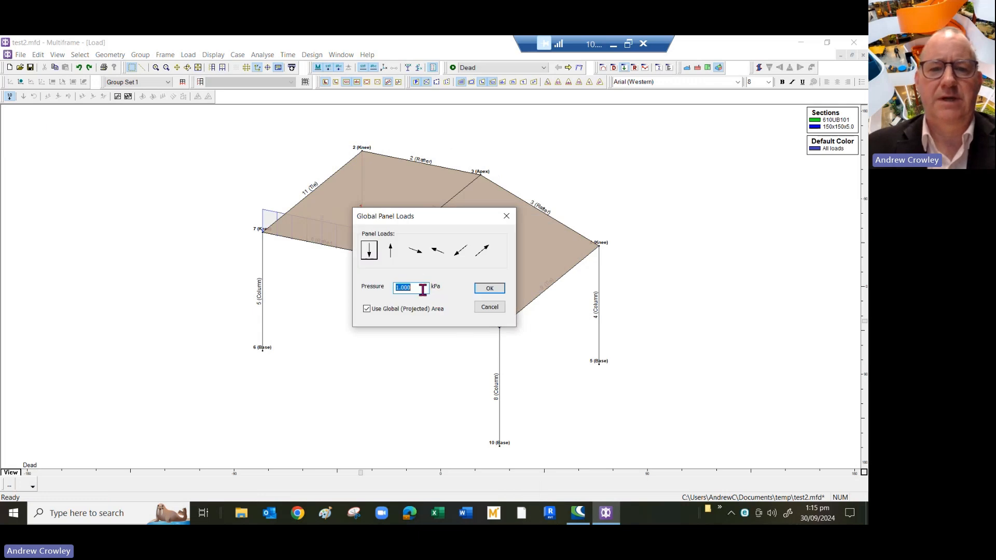
type("0.3")
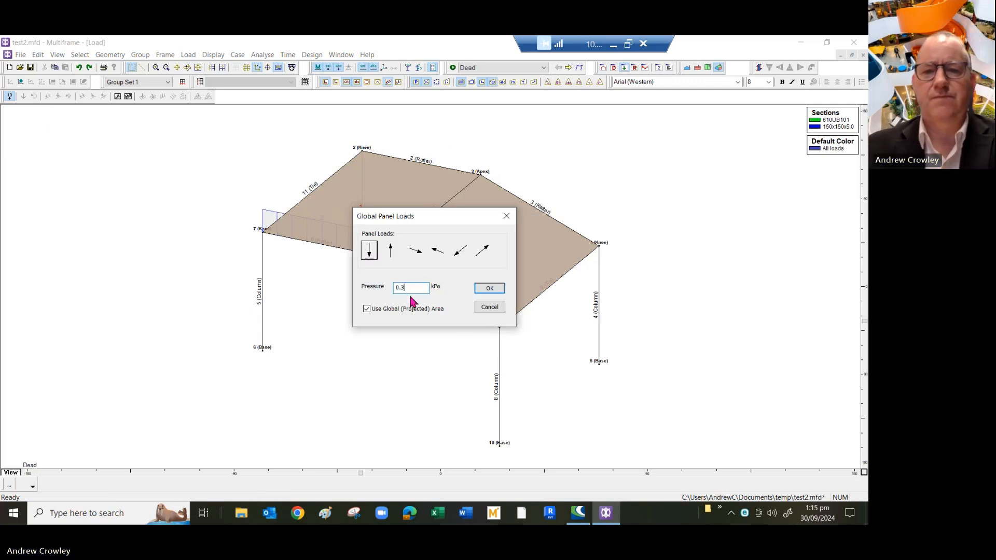
left_click(488, 289)
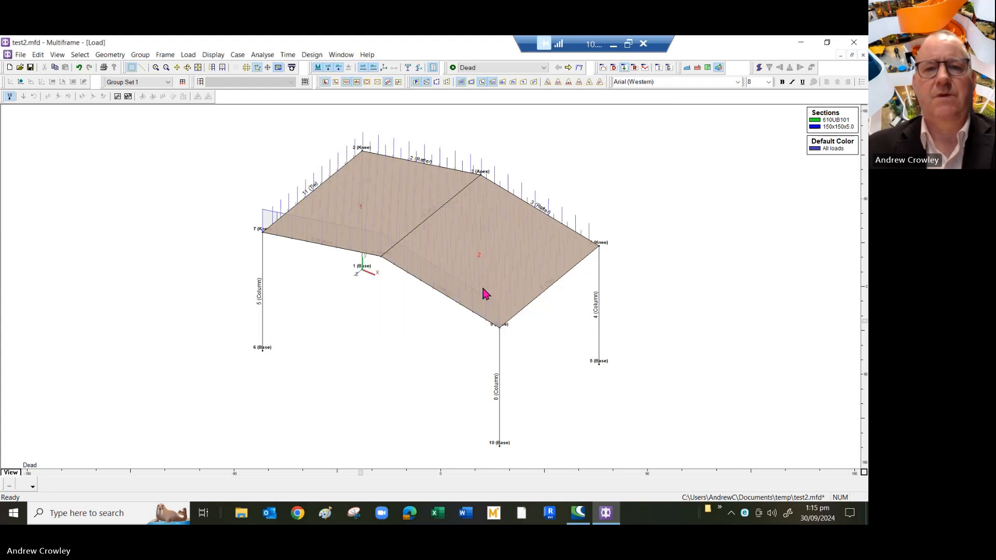
- Add a static load case named Wind, leaving its loading type as Unknown and design classification as Strength+Serv
right_click(635, 197)
mouse_move(658, 205)
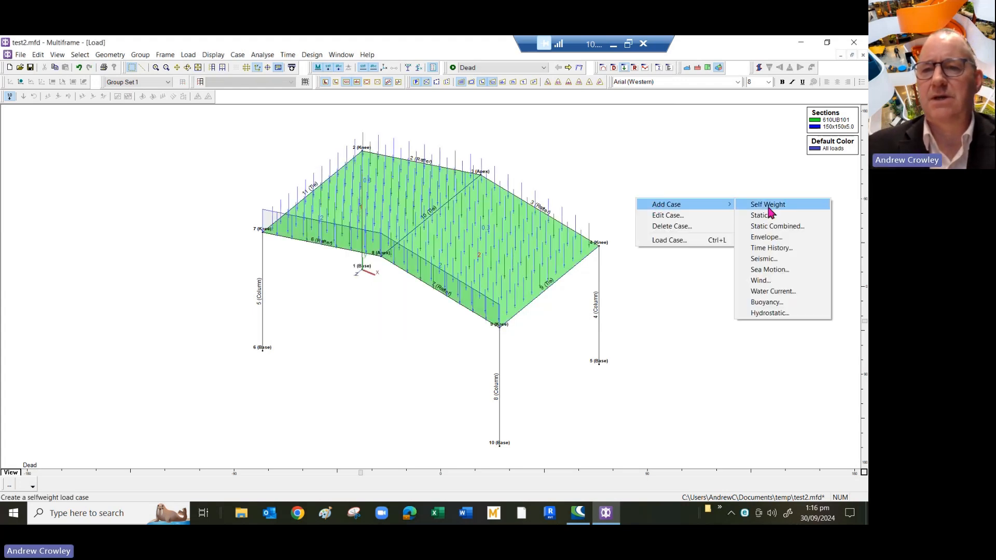
left_click(795, 216)
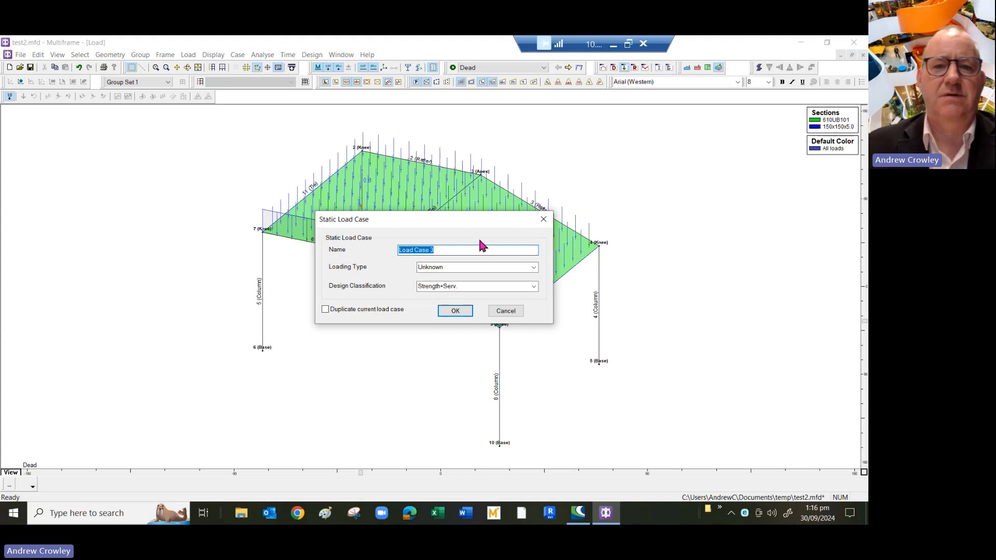
type("Wind")
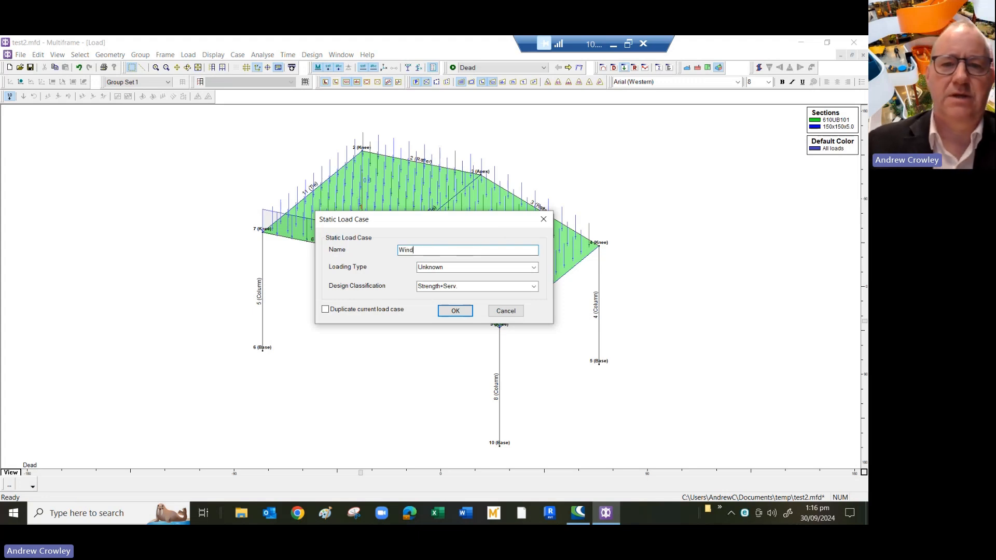
left_click(455, 311)
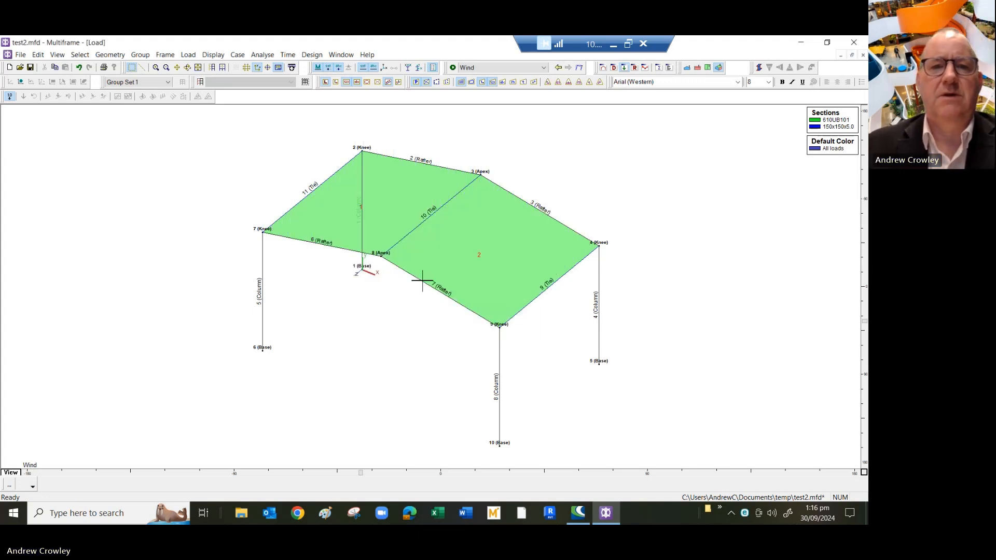
- Apply a local panel load of 0.8 kPa in the +y' direction to roof panel 1 in the Wind case
left_click(326, 222)
right_click(326, 222)
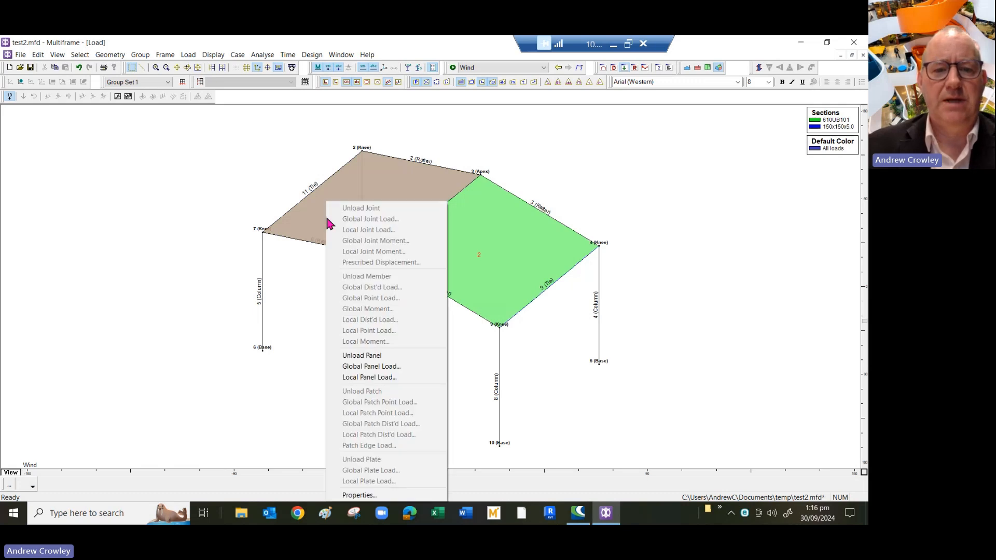
left_click(369, 377)
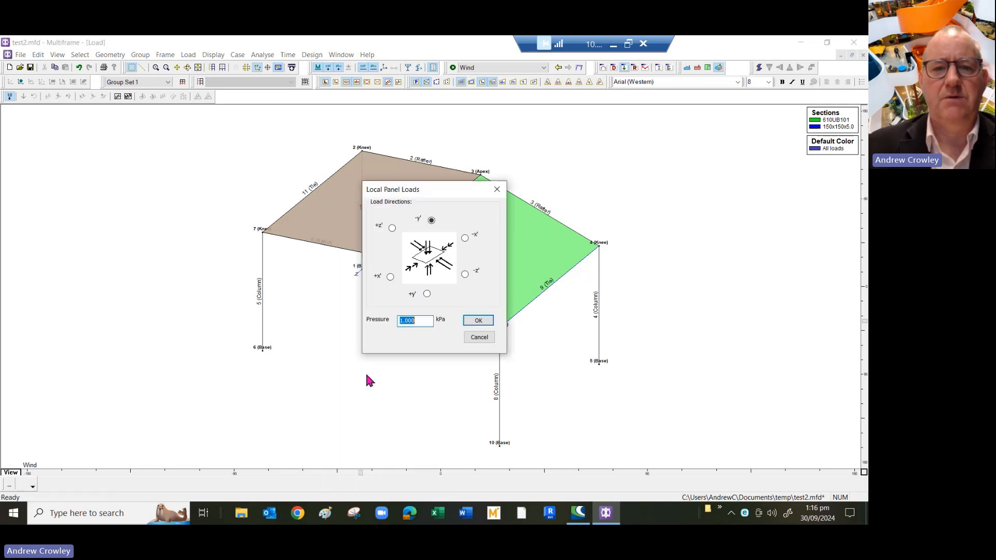
left_click(426, 294)
left_click(427, 321)
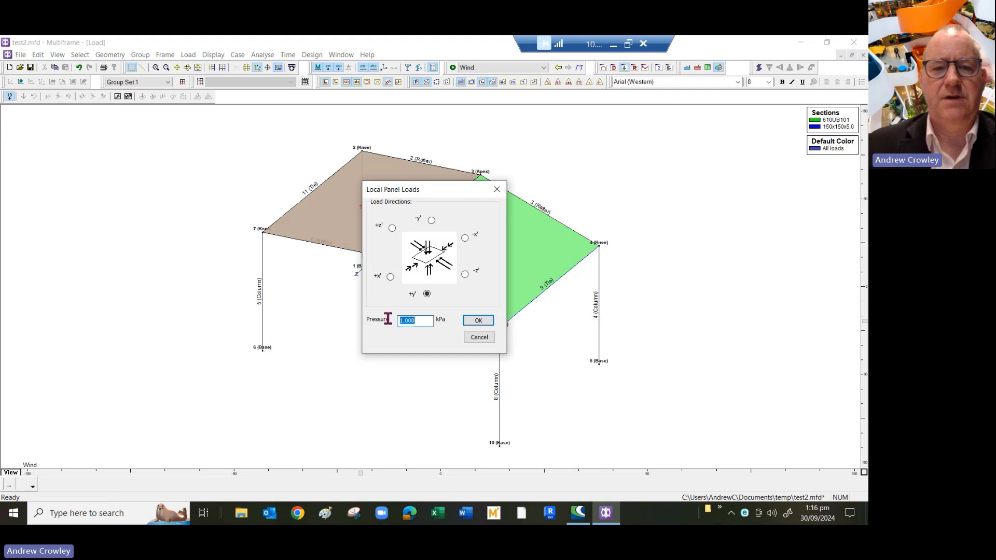
type("0")
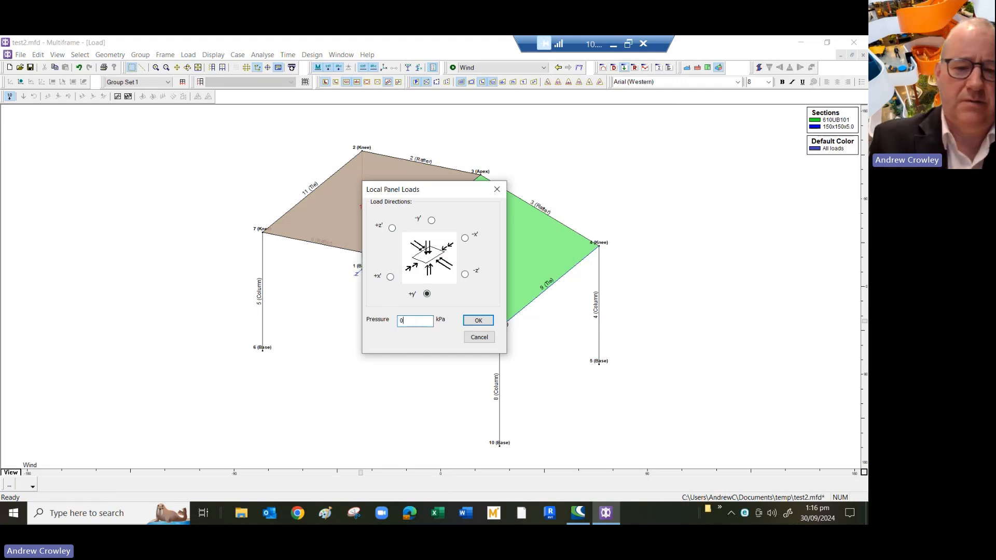
key("BackSpace")
key("BackSpace")
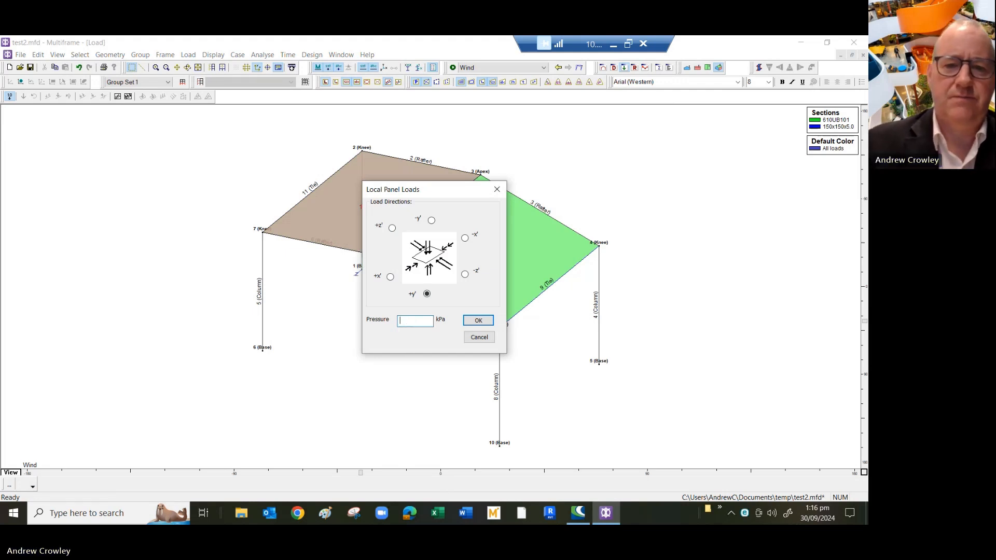
type("0.8")
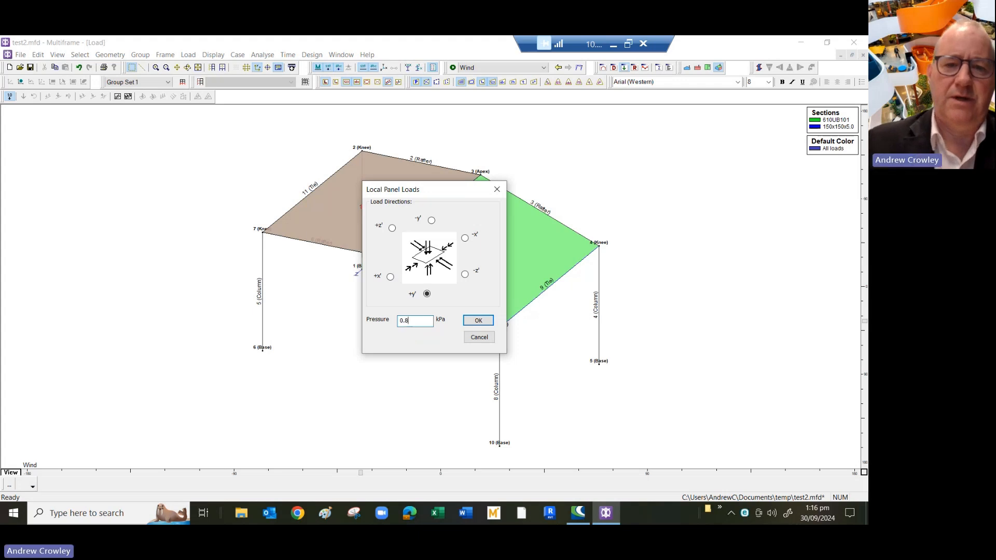
left_click(476, 321)
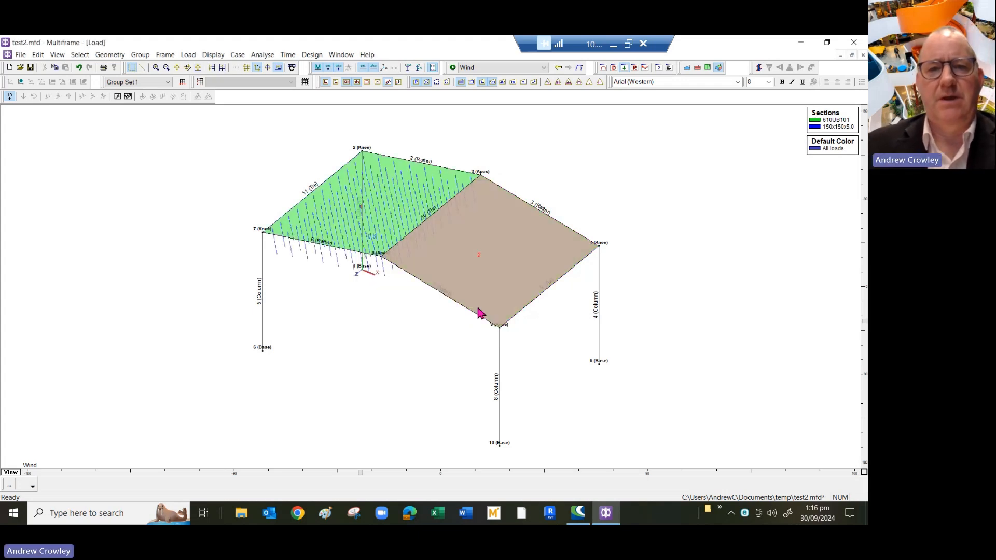
- Apply a local panel load of 0.2 kPa in the -y' direction to roof panel 2 in the Wind case
right_click(478, 311)
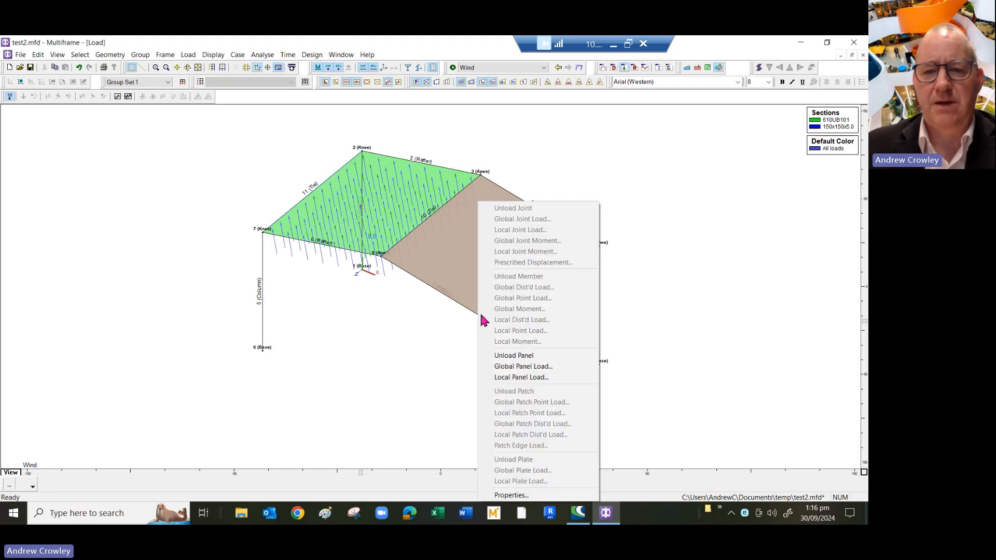
left_click(503, 377)
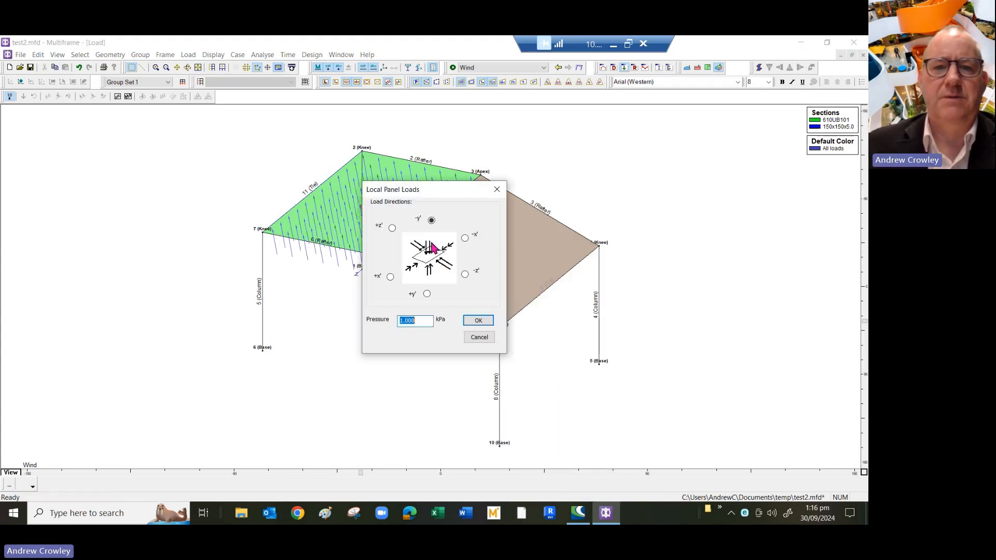
type(".2")
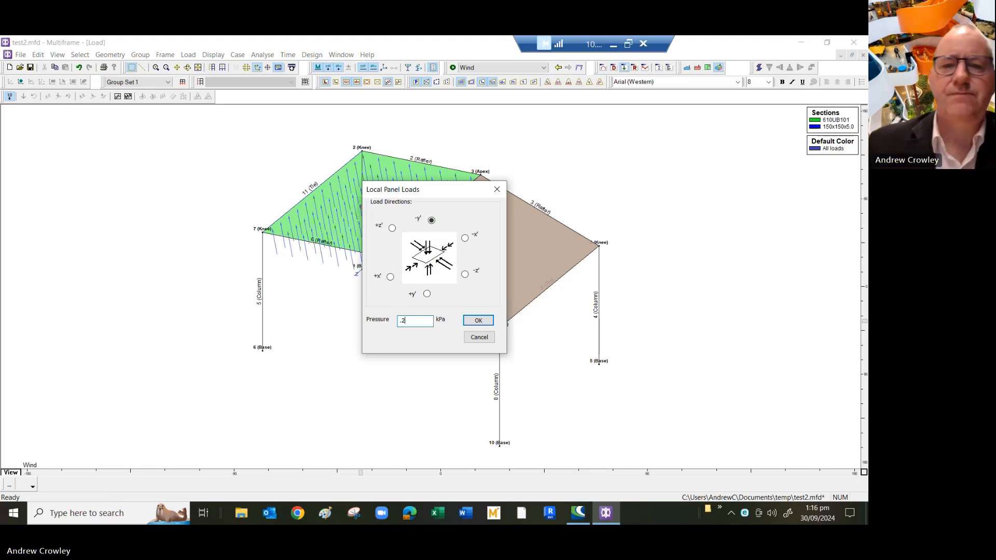
left_click(478, 321)
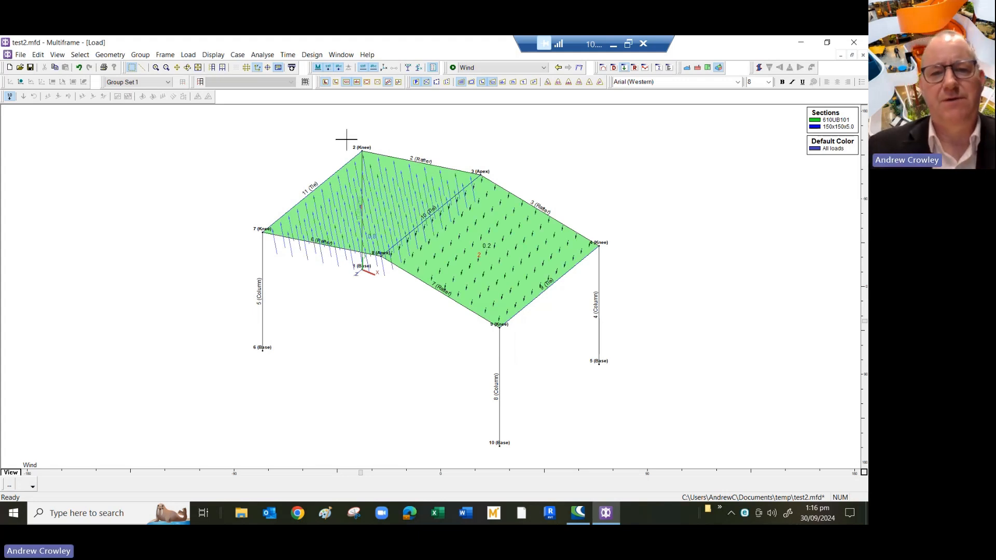
- Run a linear analysis and review the bending moment diagrams for the Wind, Live and Dead cases
left_click(288, 56)
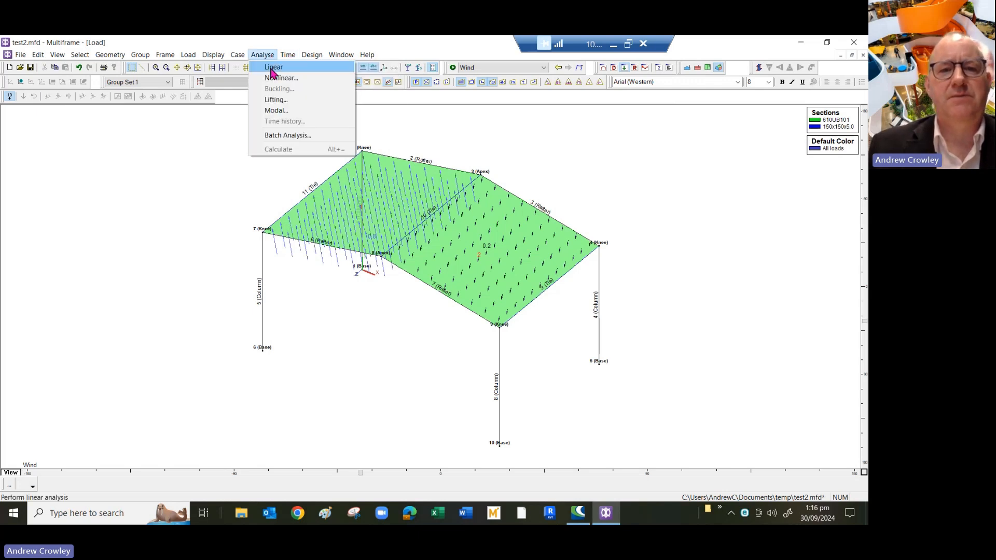
left_click(272, 75)
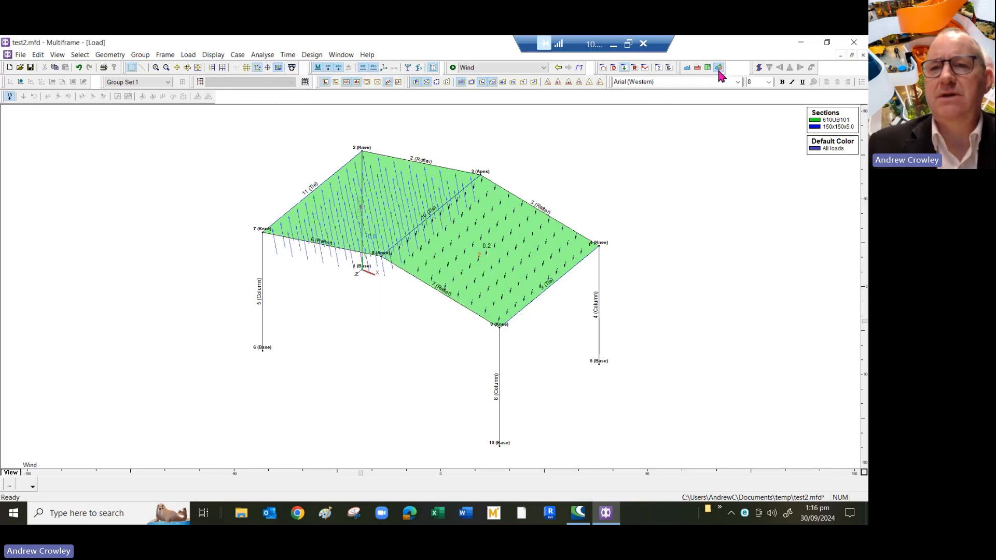
left_click(644, 67)
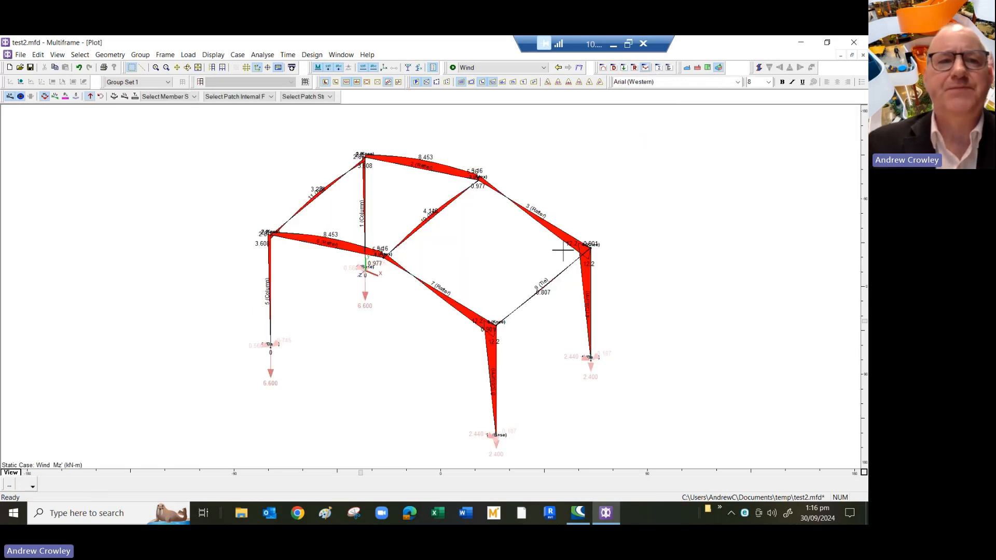
left_click(557, 68)
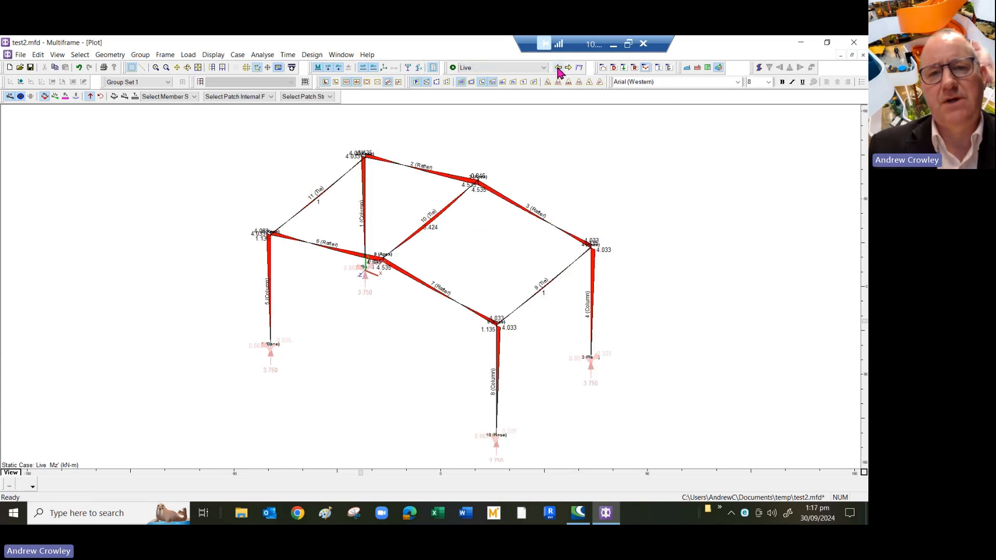
left_click(557, 68)
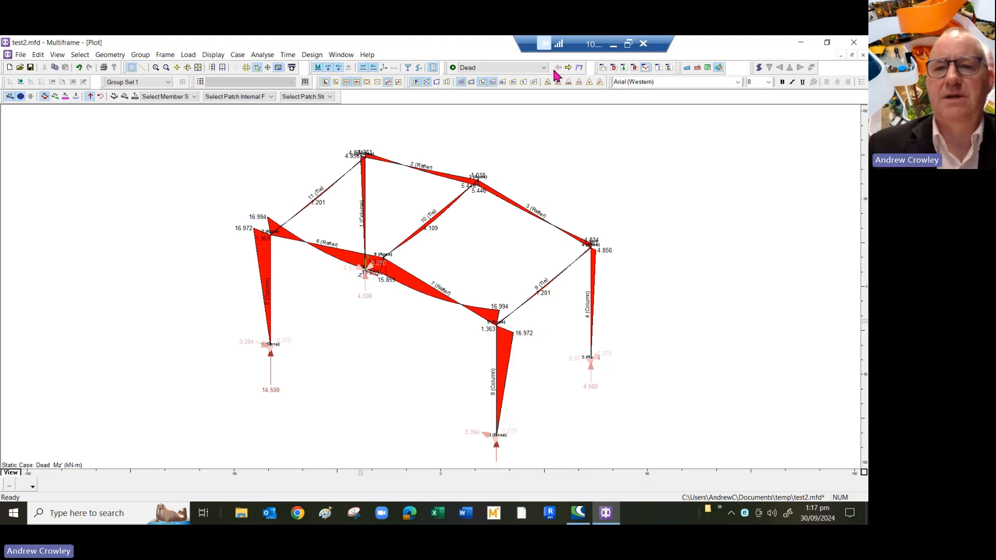
- Return to the load view and start a static combined load case named ULS1
left_click(624, 68)
right_click(152, 242)
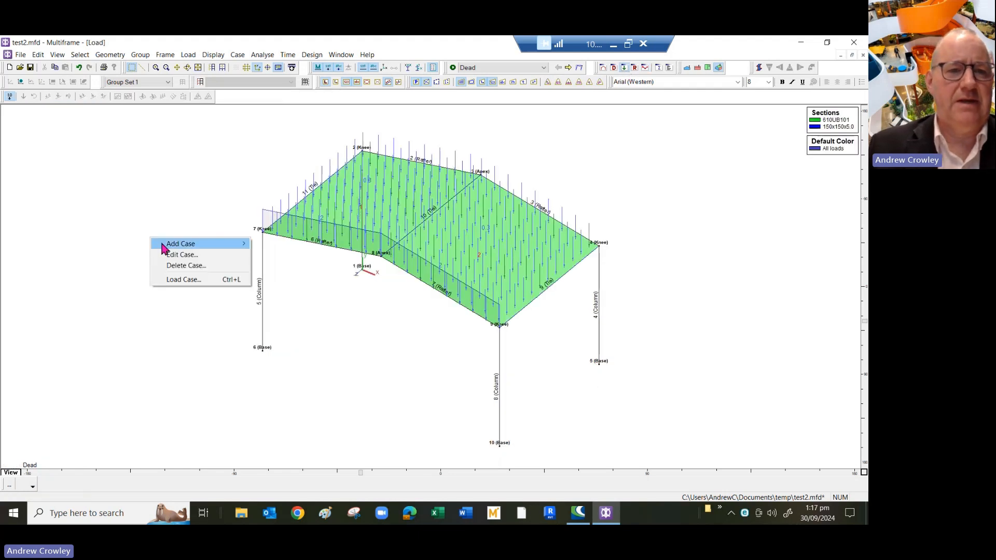
mouse_move(179, 246)
left_click(302, 266)
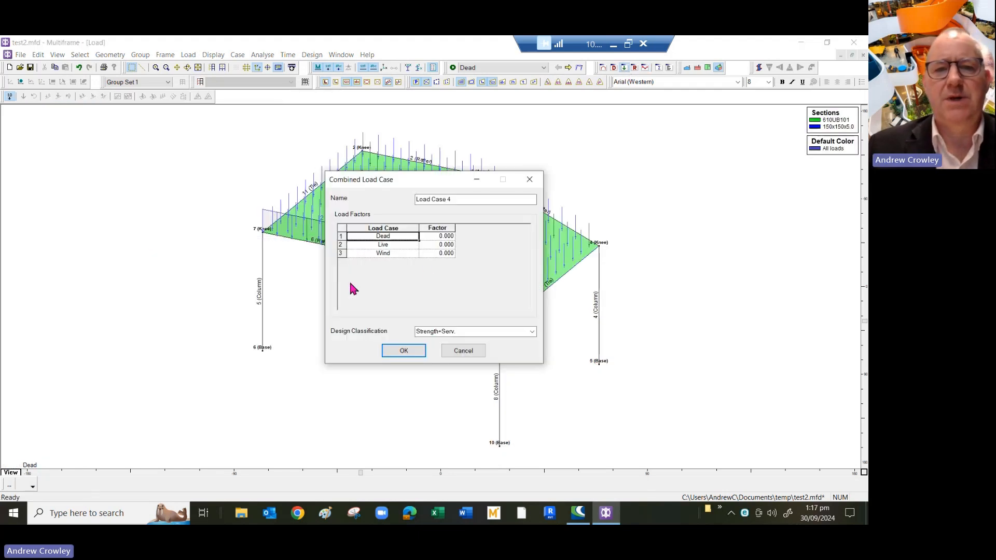
left_click(457, 199)
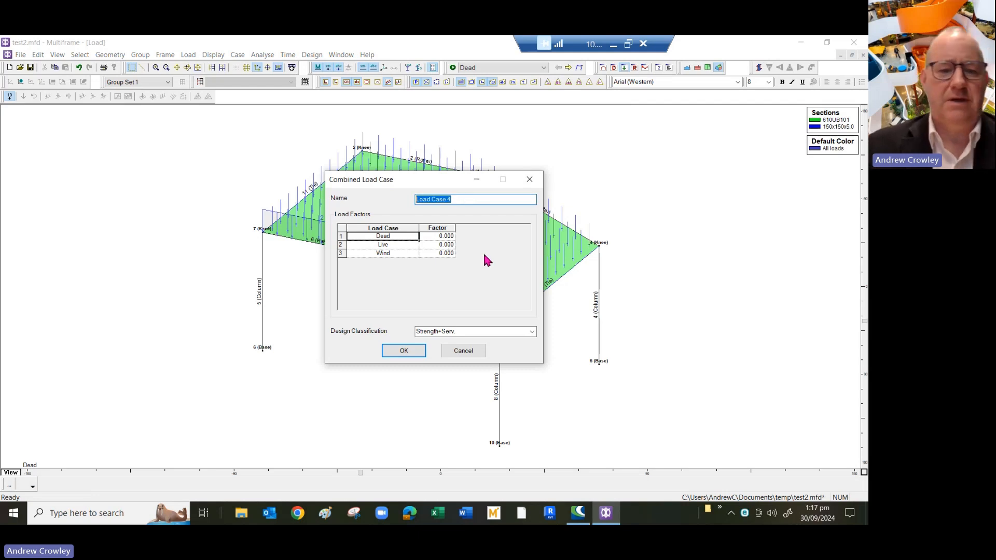
type("ULS1")
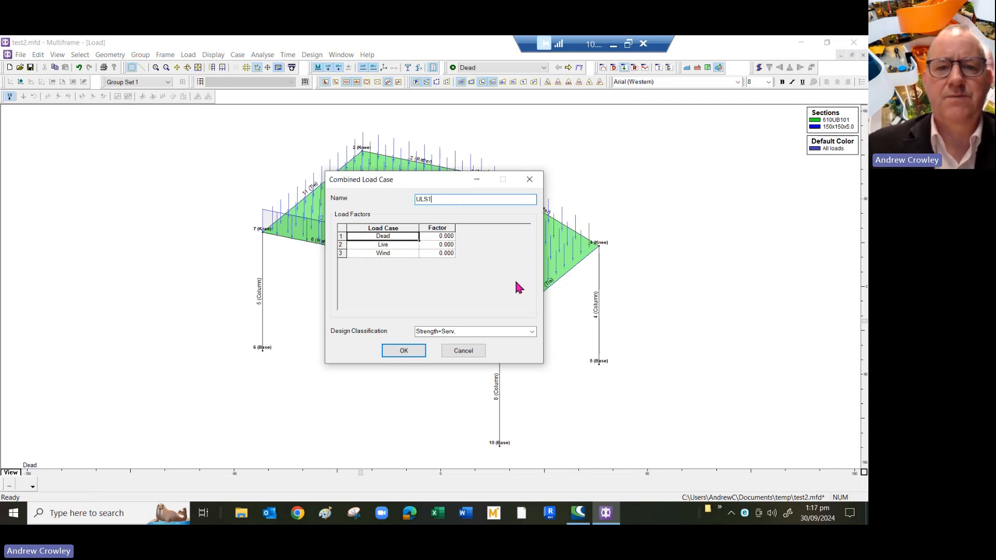
- Set the ULS1 factors to 1.2 for Dead and 1.5 for Live, with Strength as the design classification, and create the case
left_click(449, 236)
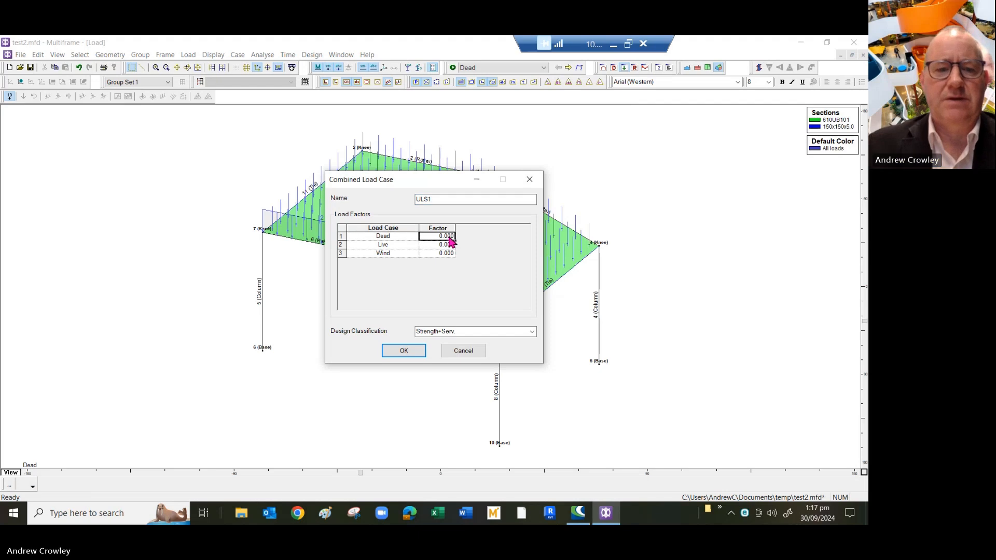
left_click(450, 237)
type("1.2")
left_click(452, 246)
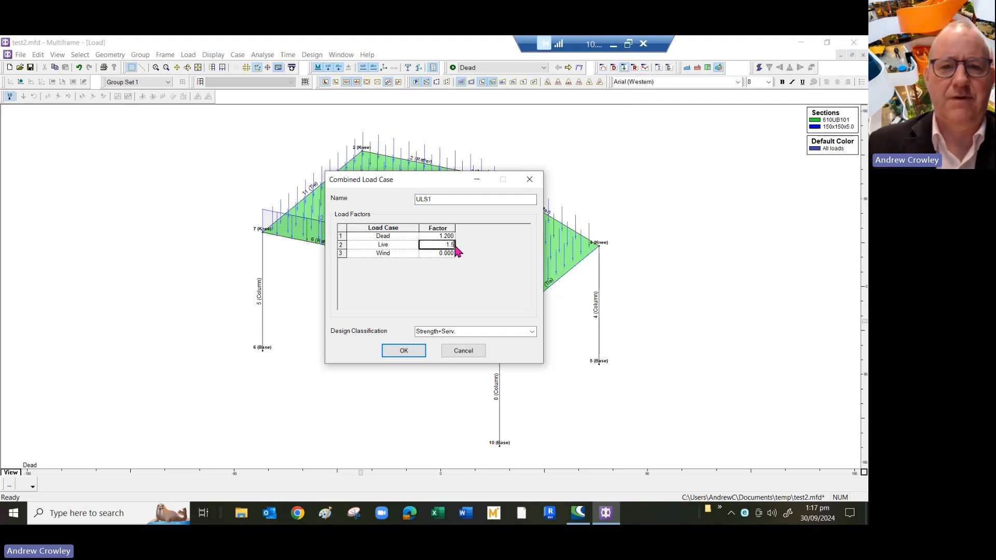
key("Tab")
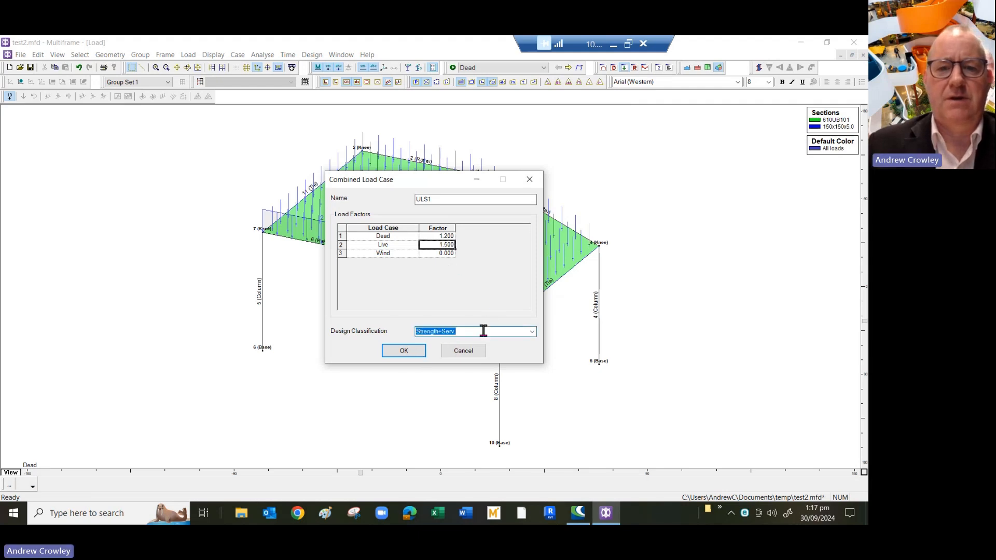
left_click(531, 335)
left_click(414, 351)
left_click(416, 353)
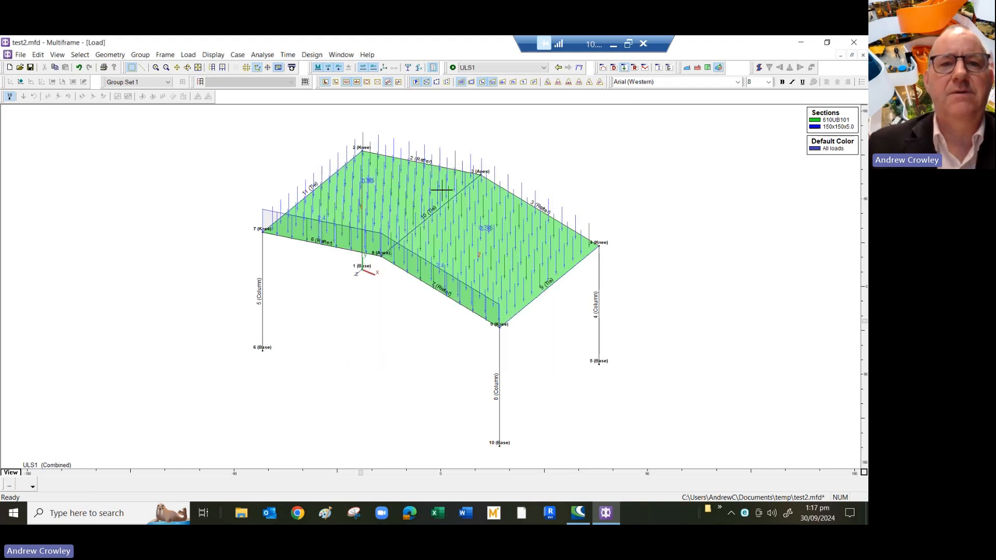
- Start a second static combined load case named ULS2
right_click(528, 152)
mouse_move(588, 159)
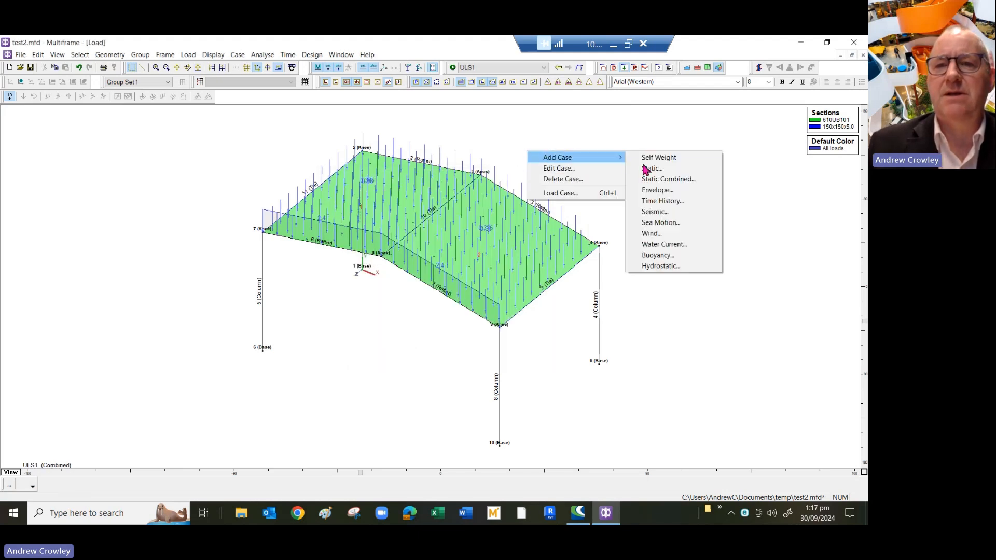
left_click(693, 185)
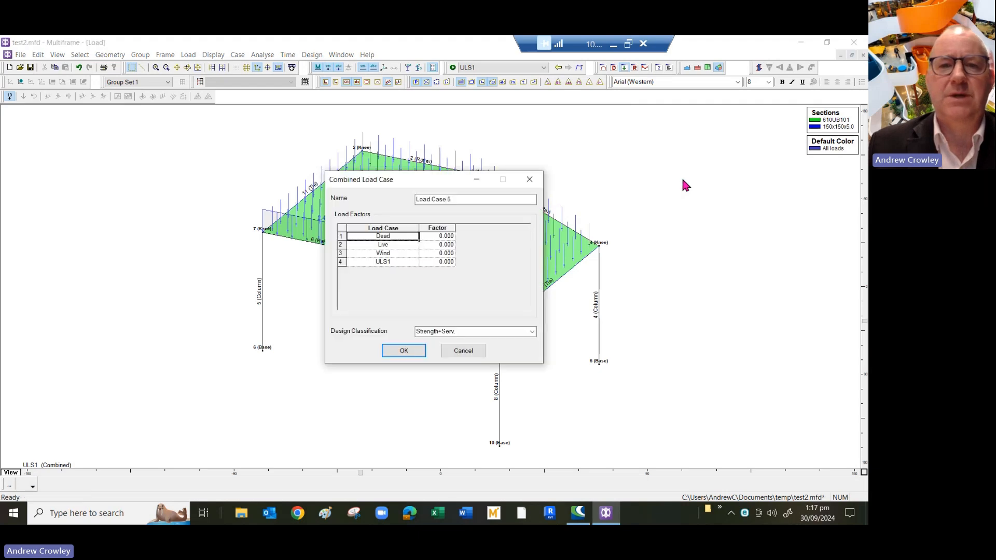
left_click_drag(450, 200, 417, 200)
type("ULS2")
- Set the ULS2 factors to 0.9 for Dead and 1 for Wind, with Strength as the design classification, and create the case
left_click(440, 239)
left_click(440, 238)
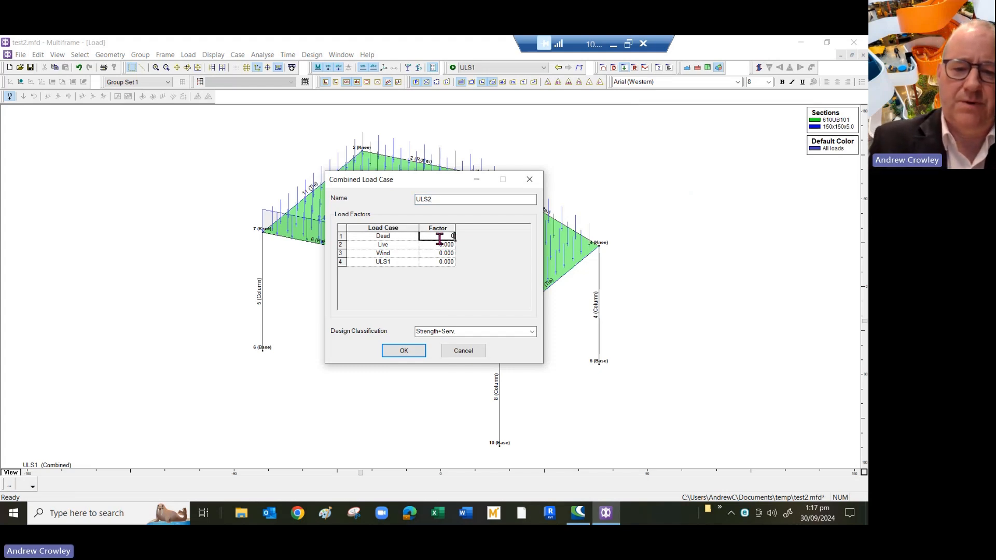
type(".9")
left_click(447, 254)
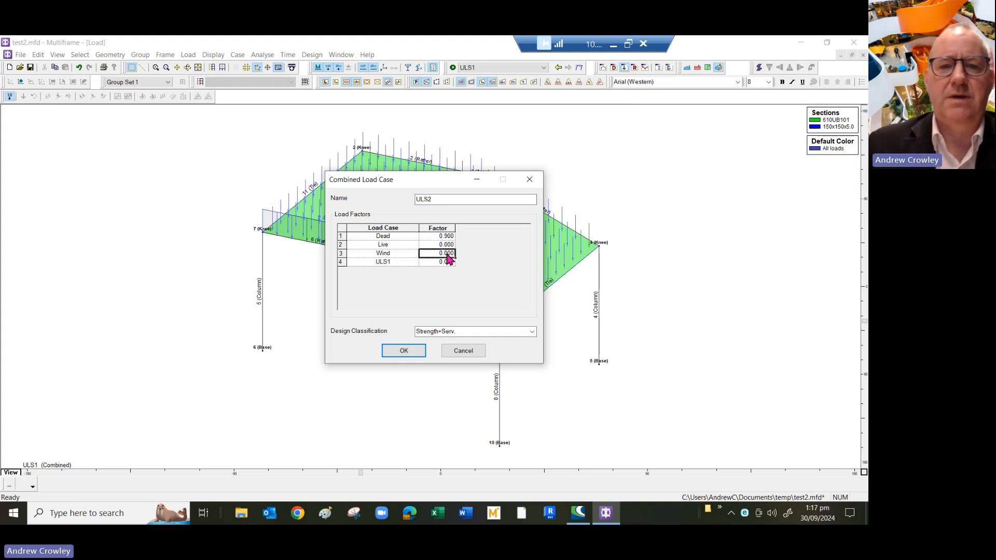
type("1")
left_click(447, 263)
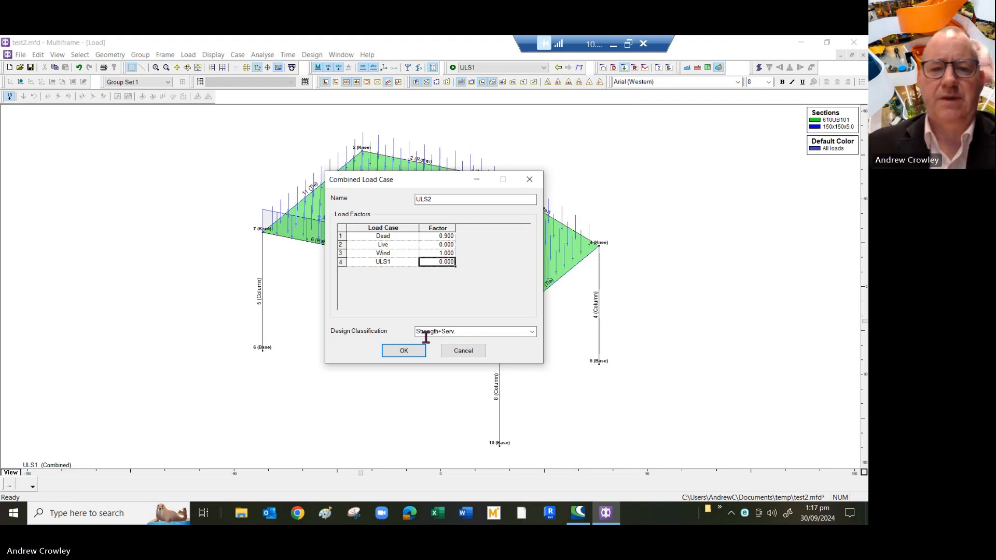
left_click(488, 332)
left_click(531, 332)
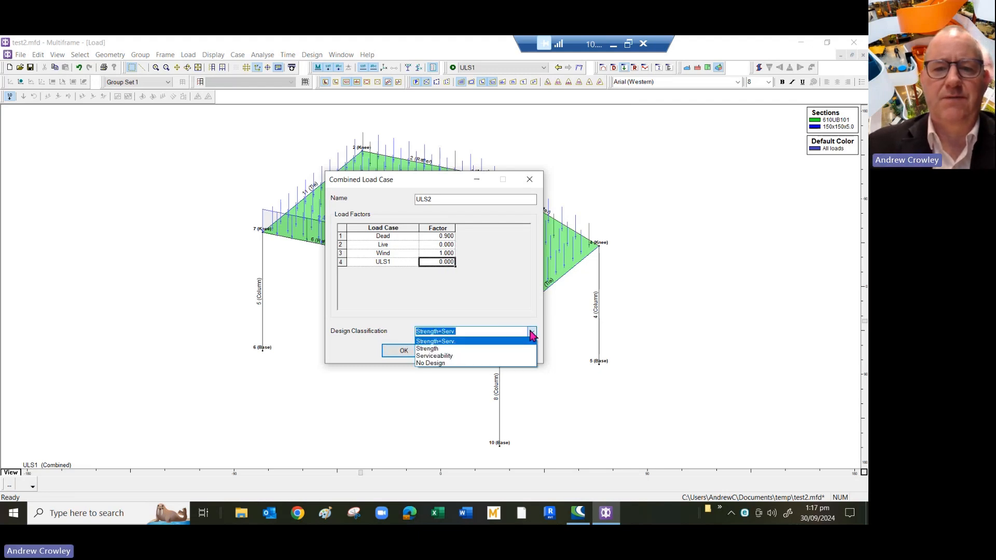
left_click(455, 350)
left_click(410, 353)
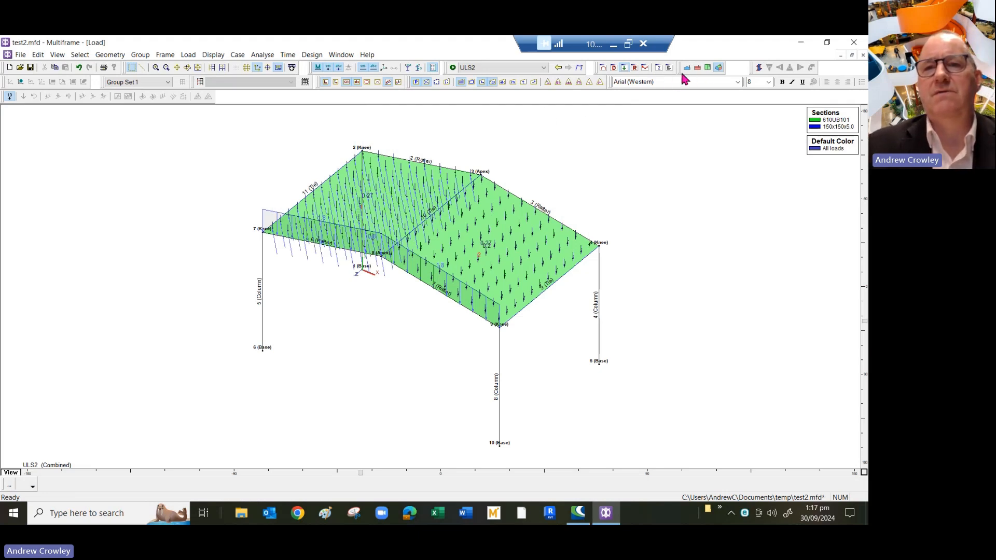
- Run a linear analysis that includes the combined cases and show the ULS2 bending moment plot
left_click(645, 68)
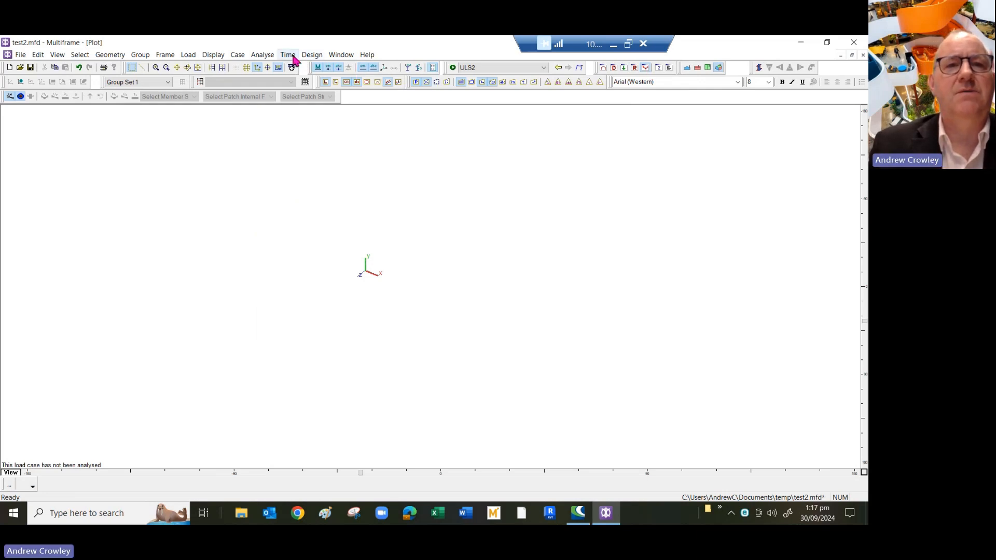
left_click(263, 55)
left_click(273, 67)
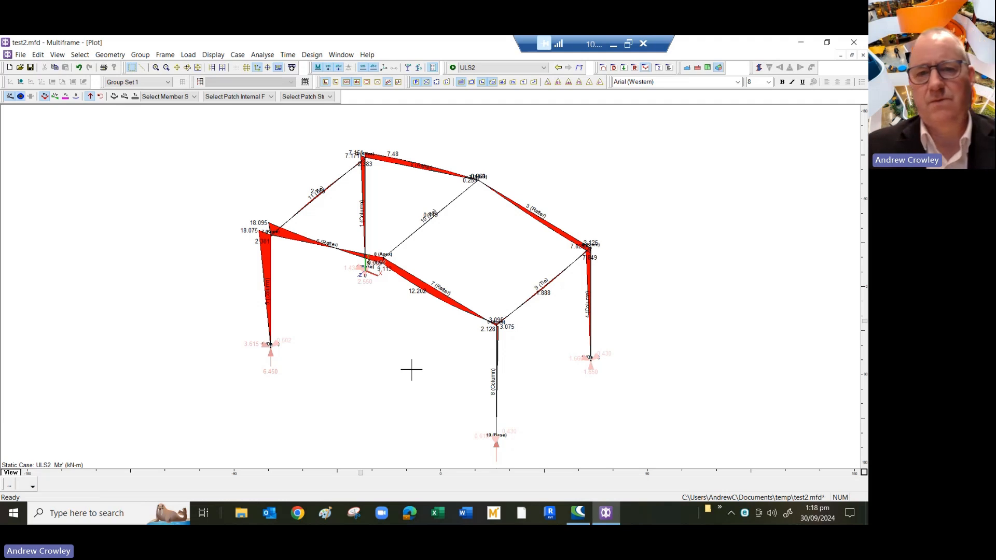
- Inspect the tie members' ULS2 moments, switch to ULS1 and examine the detailed result diagrams of the apex tie
left_click(523, 304)
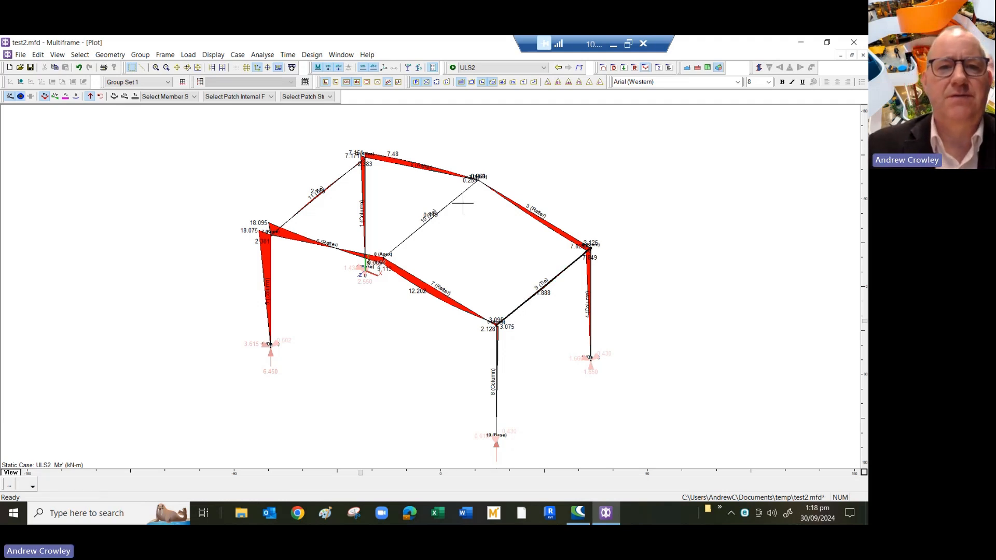
left_click(326, 191)
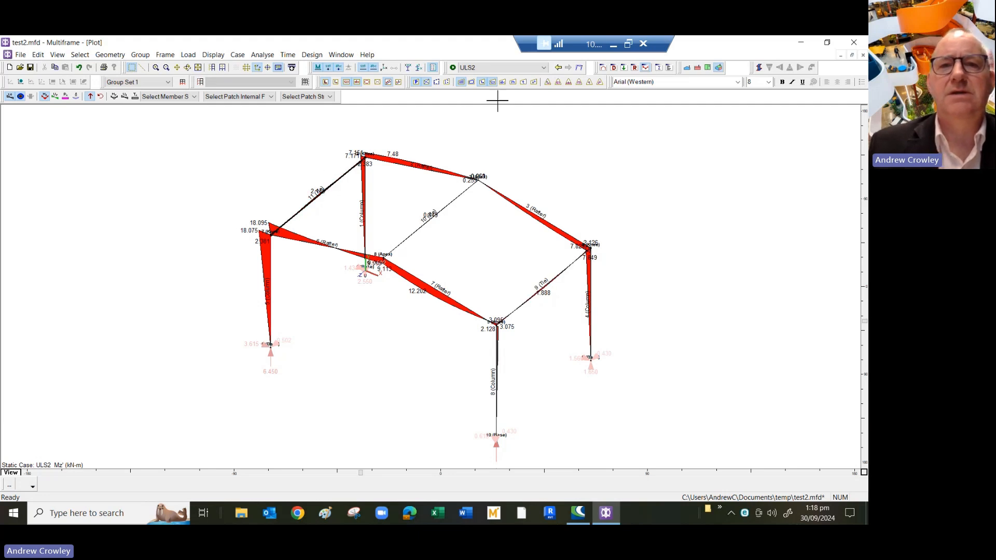
left_click(486, 69)
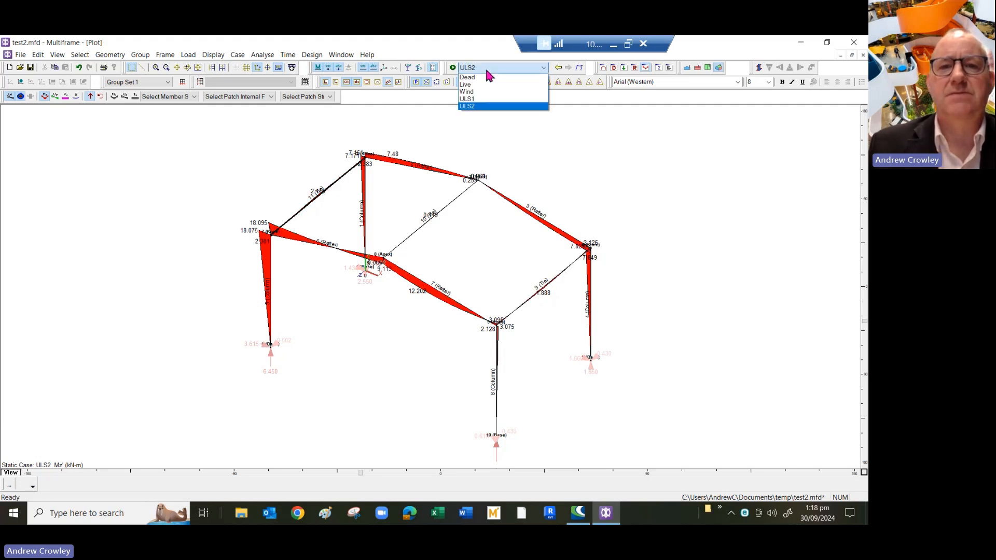
left_click(488, 98)
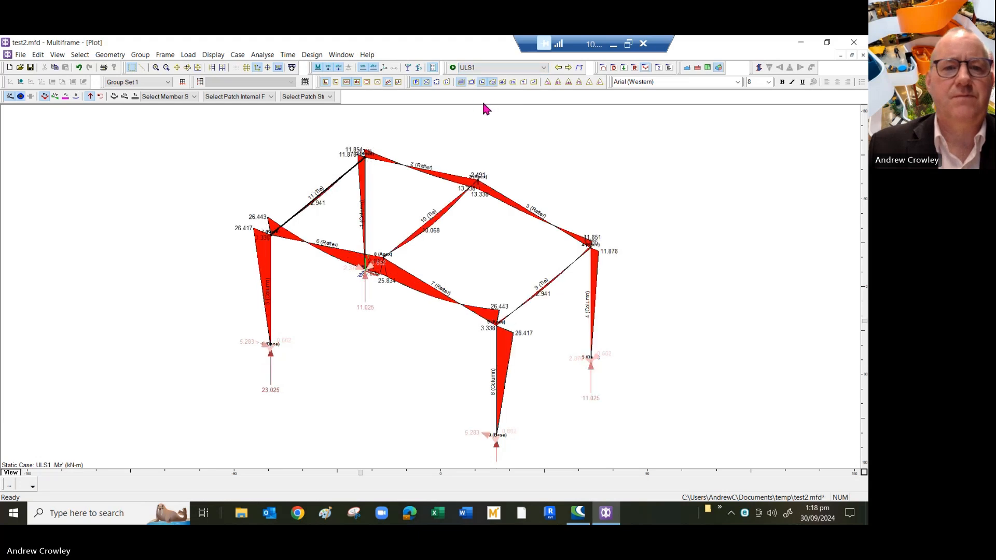
double_click(418, 229)
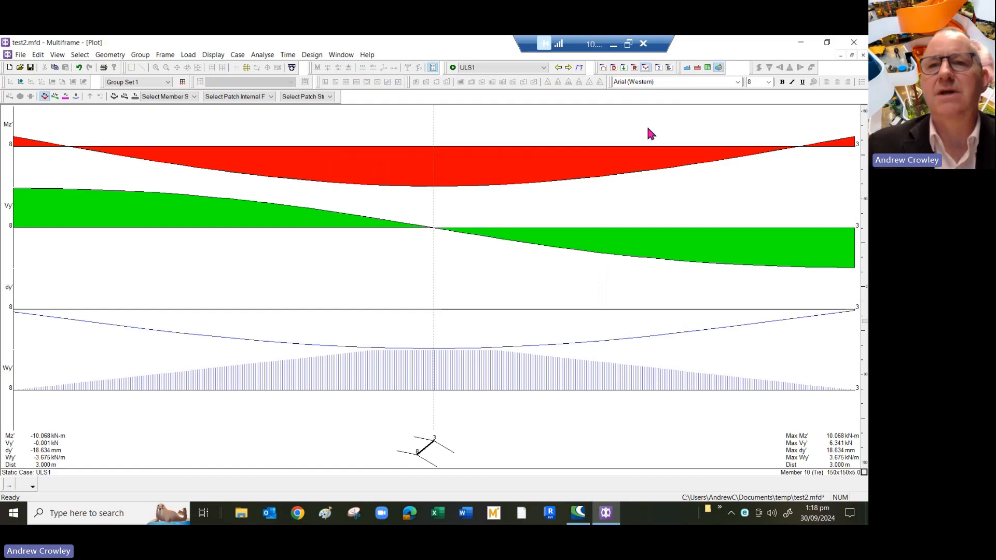
- Return to the frame view and pin both ends of the three tie members (9, 10 and 11)
left_click(603, 67)
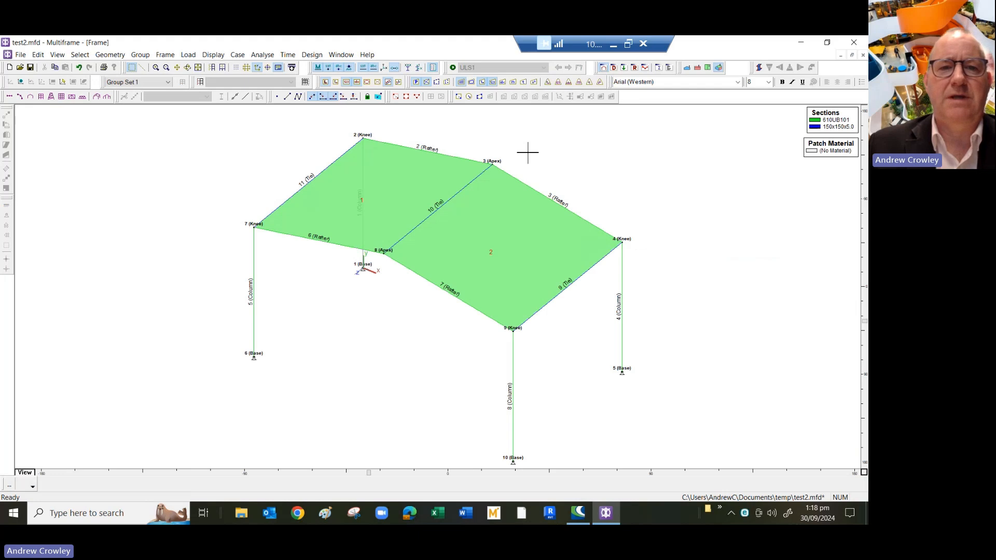
left_click(337, 160)
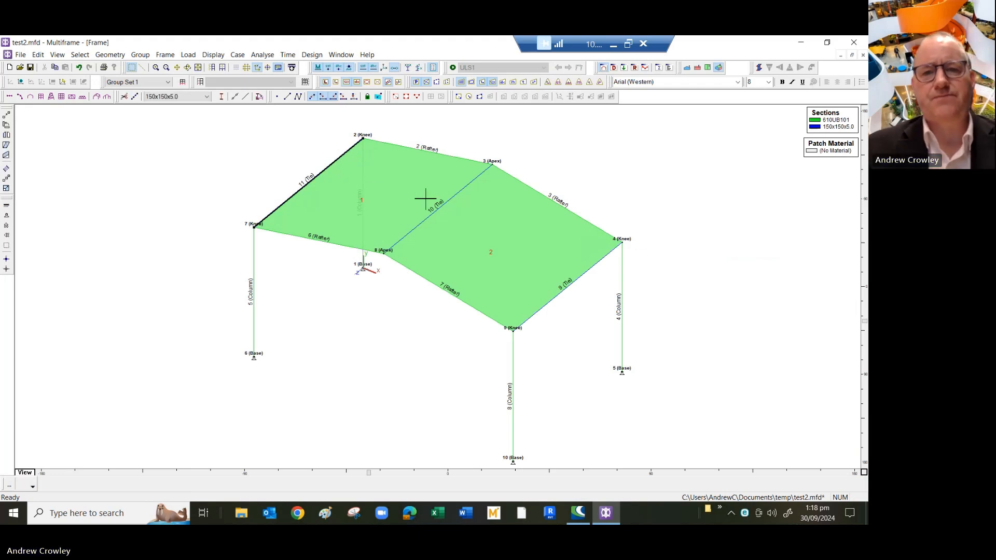
left_click(450, 198, "shift")
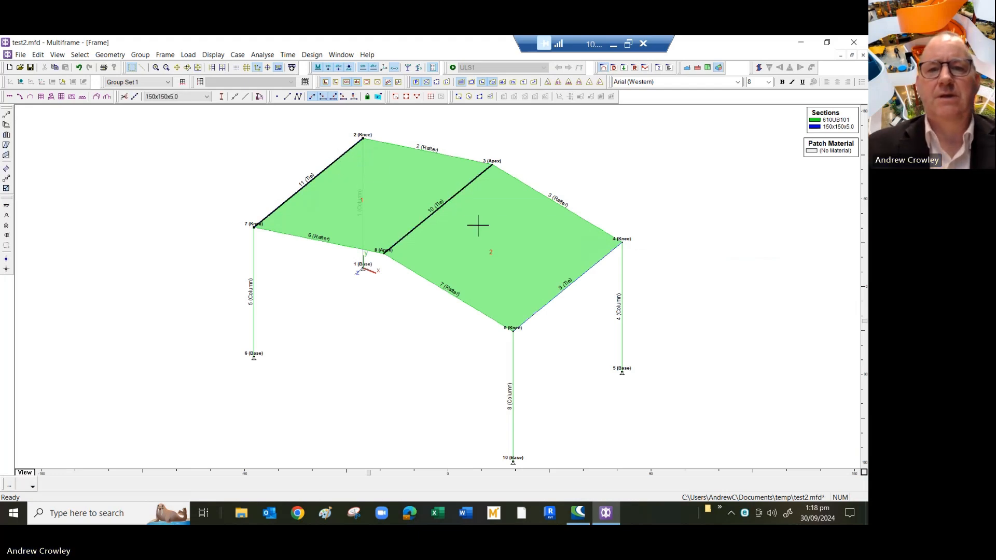
left_click(595, 262, "shift")
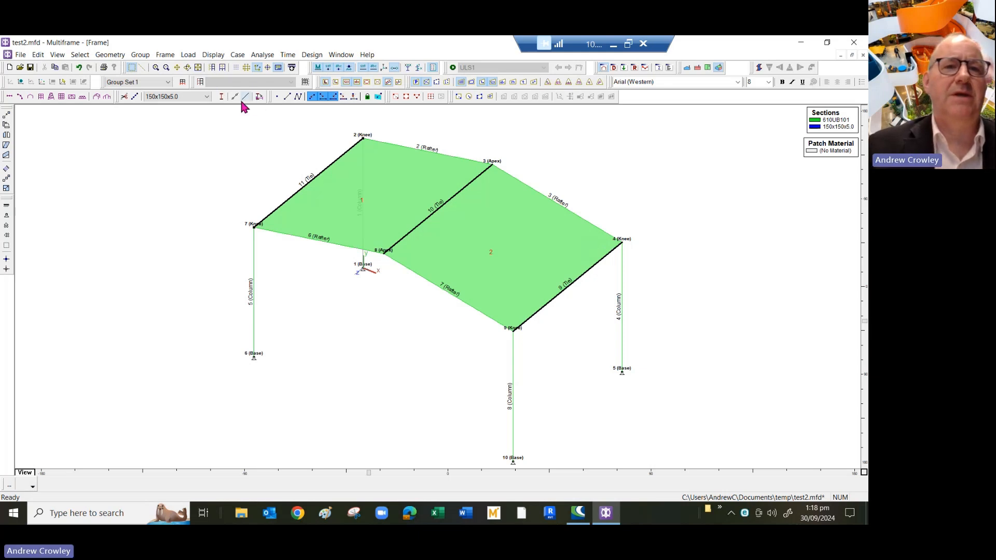
left_click(508, 142)
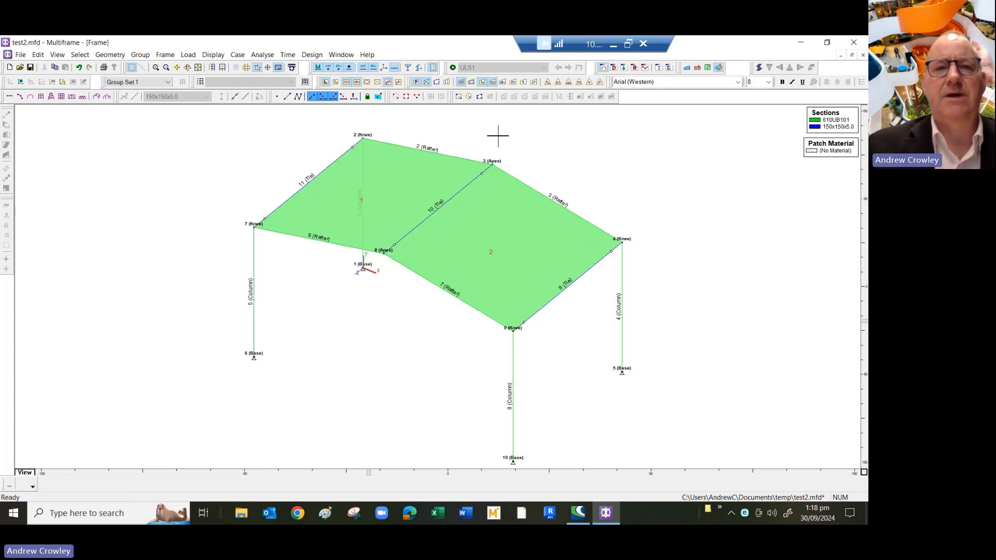
- Try a linear analysis of the frame with pinned ties, declining to continue with unrestrained degrees of freedom
left_click(262, 55)
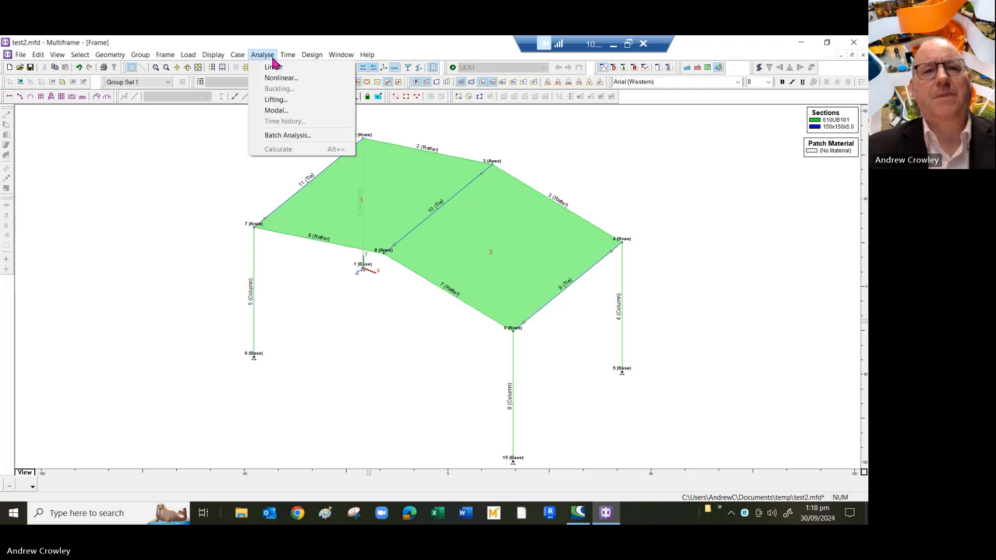
left_click(282, 71)
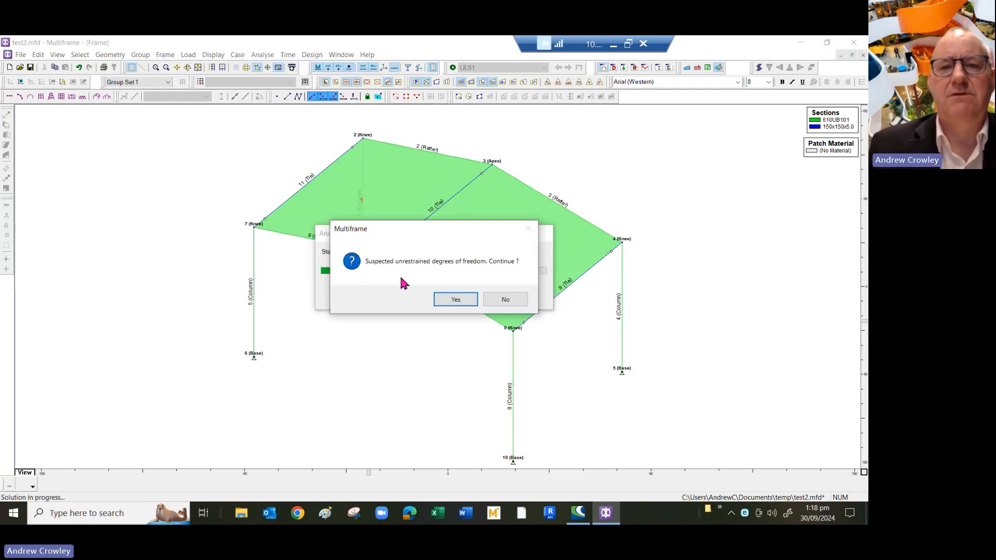
left_click(517, 303)
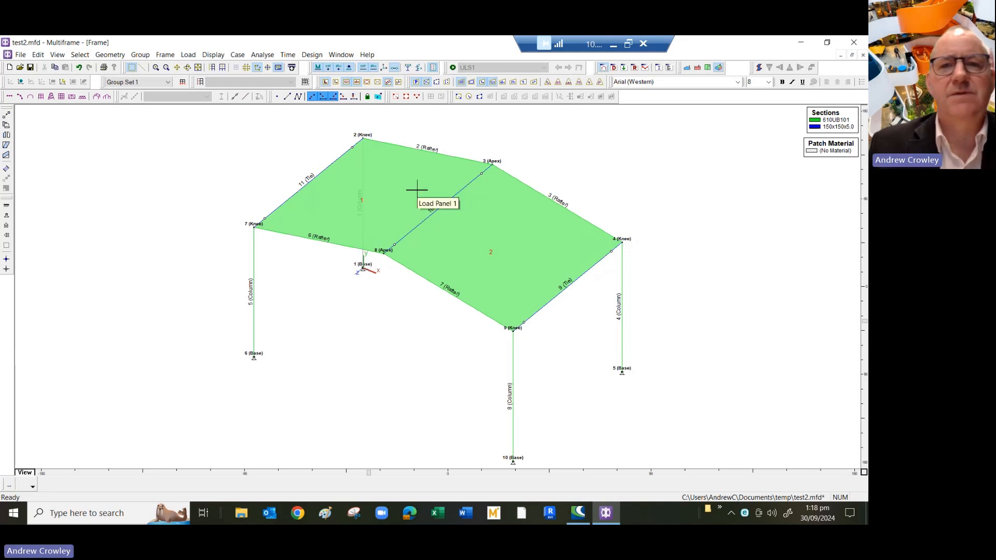
- Hide the load panels and draw crossed diagonal braces between the knee and apex joints in both roof bays
left_click(325, 81)
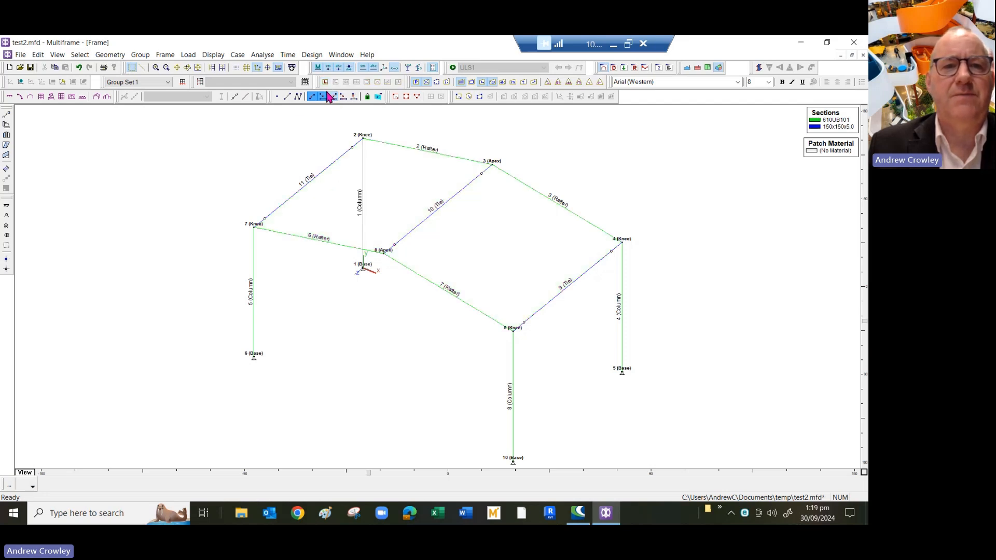
left_click(287, 96)
left_click_drag(256, 228, 489, 165)
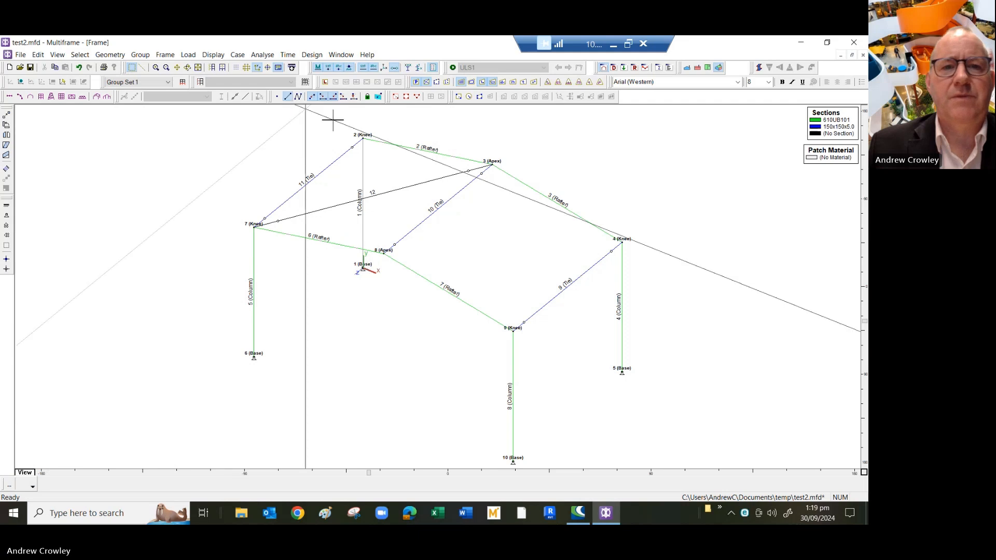
left_click_drag(363, 138, 383, 252)
left_click(287, 97)
mouse_move(492, 164)
left_mouse_down()
mouse_move(522, 218)
mouse_move(513, 330)
left_mouse_up()
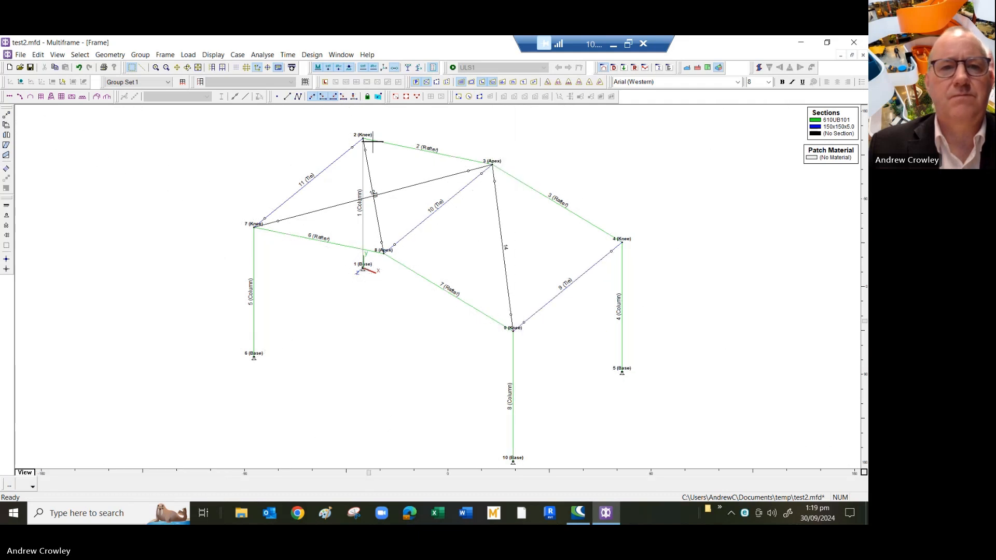
left_click(288, 97)
left_click_drag(496, 253, 622, 242)
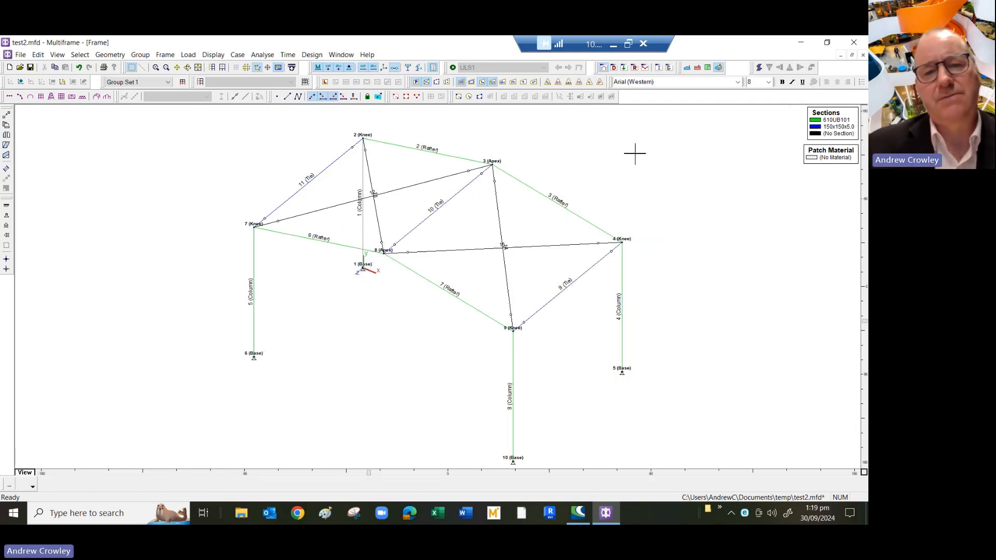
- Assign the Steel AS3679 material AS3679:250 to the four roof braces
left_click(444, 175)
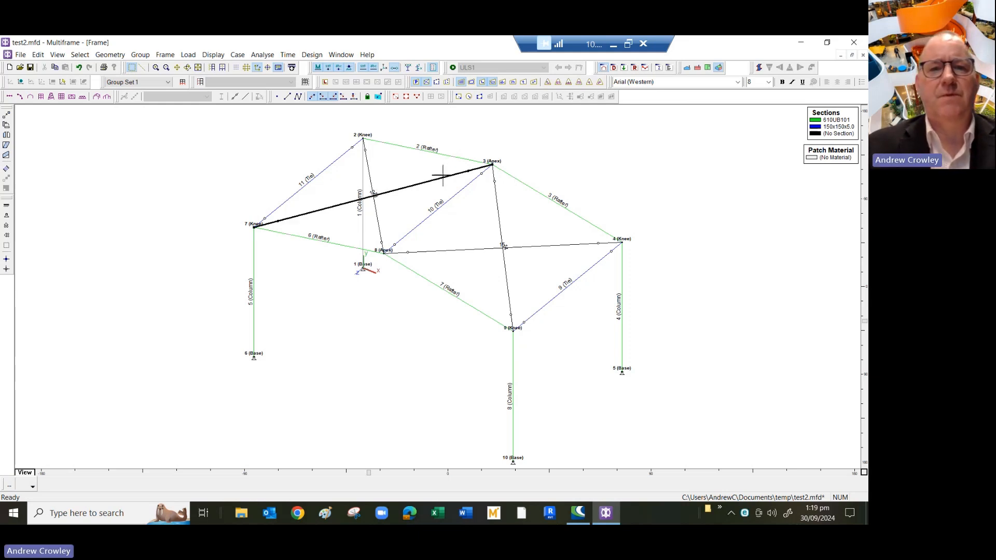
left_click(375, 211, "shift")
left_click(476, 249, "shift")
left_click(504, 266, "shift")
right_click(612, 178)
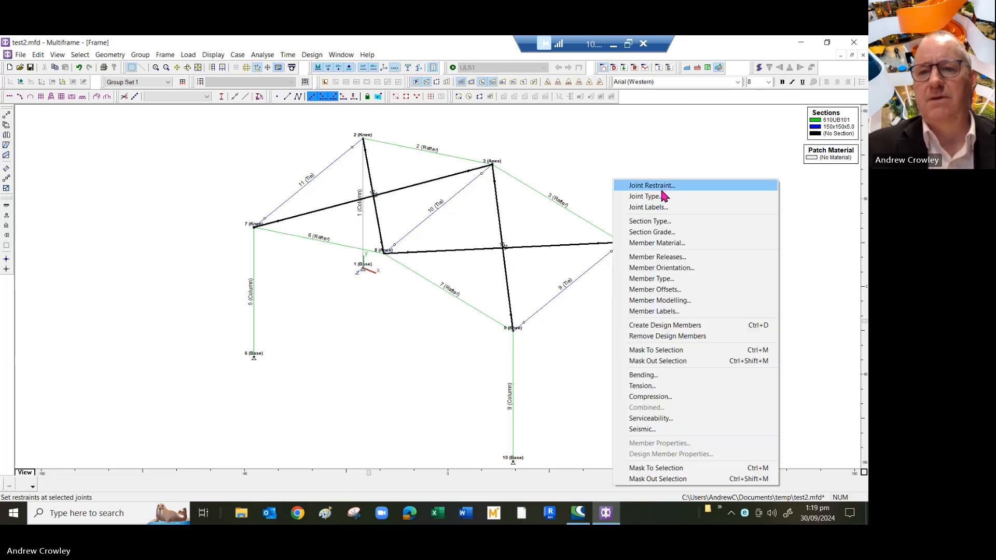
left_click(671, 244)
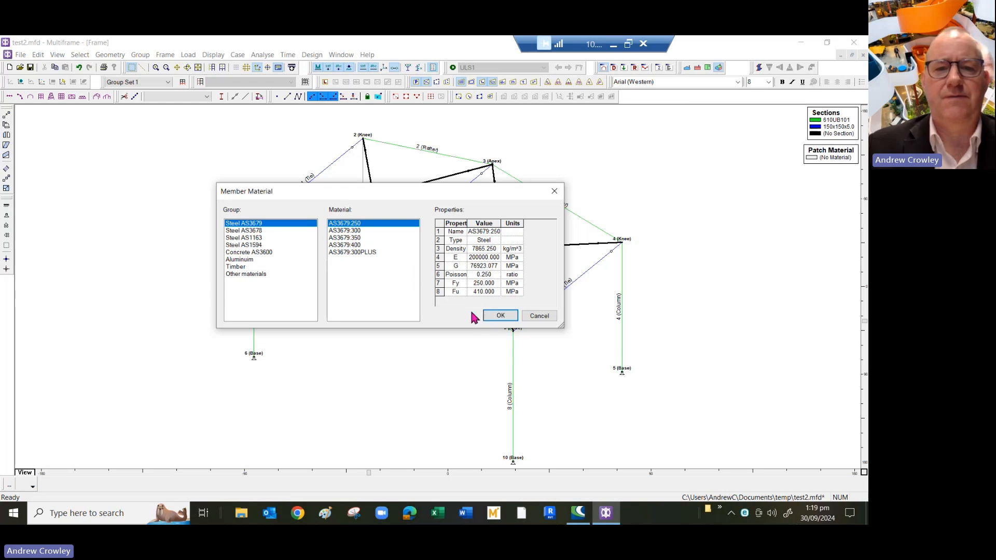
left_click(490, 316)
- Assign the 16 Round section from the Round Bar group to the four roof braces
right_click(618, 162)
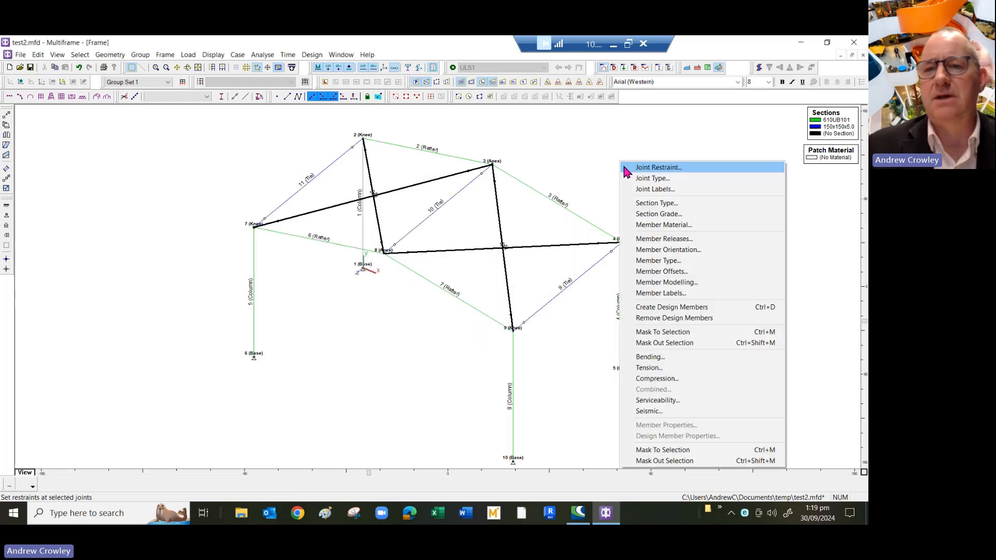
left_click(690, 203)
left_click_drag(267, 253, 272, 311)
left_click(195, 208)
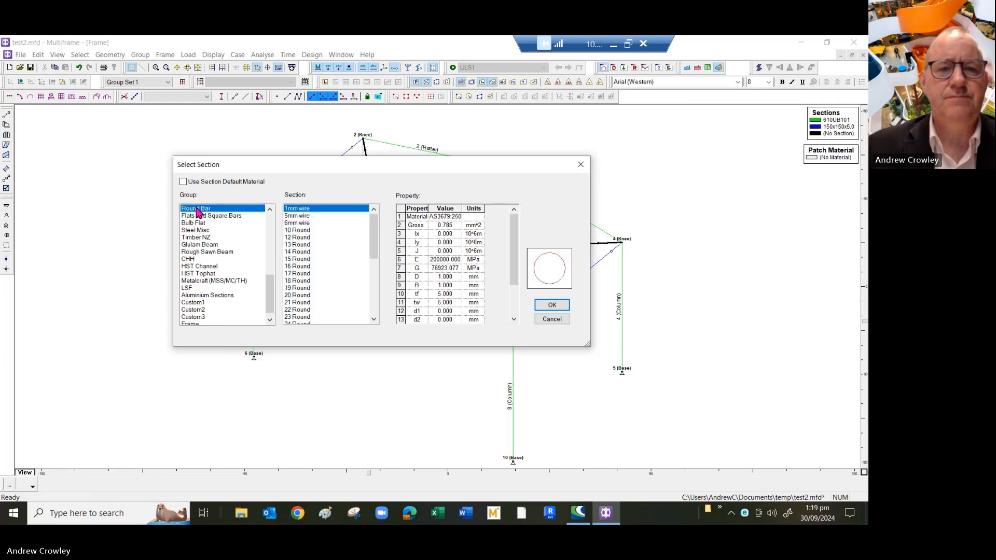
left_click(305, 266)
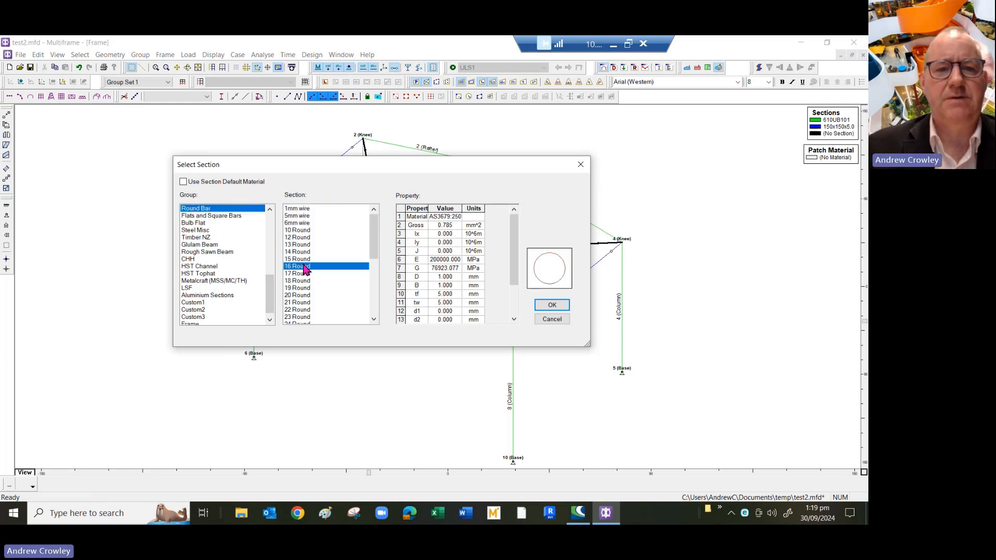
left_click(550, 305)
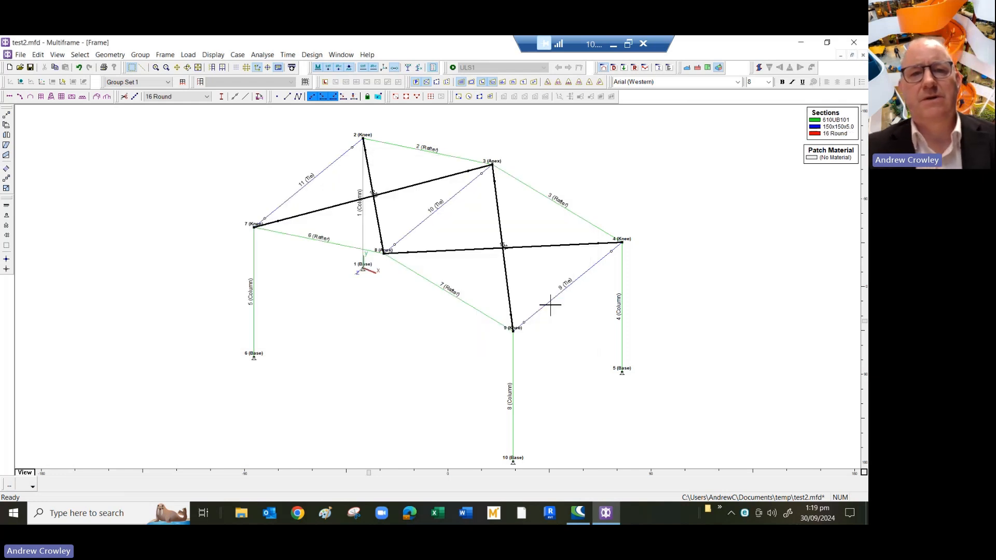
- Set the member type of the four roof braces to Tension Only and deselect them
right_click(520, 284)
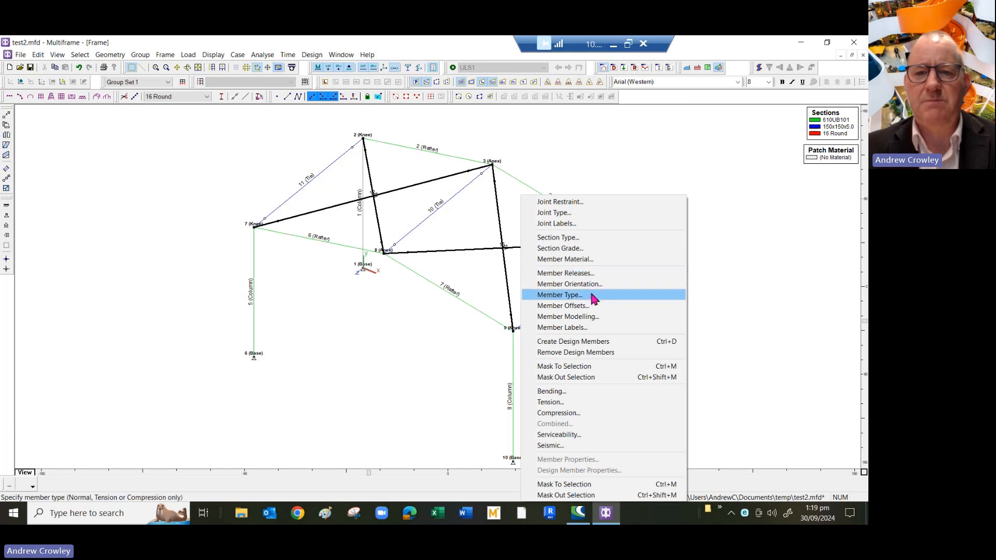
left_click(539, 295)
left_click(438, 269)
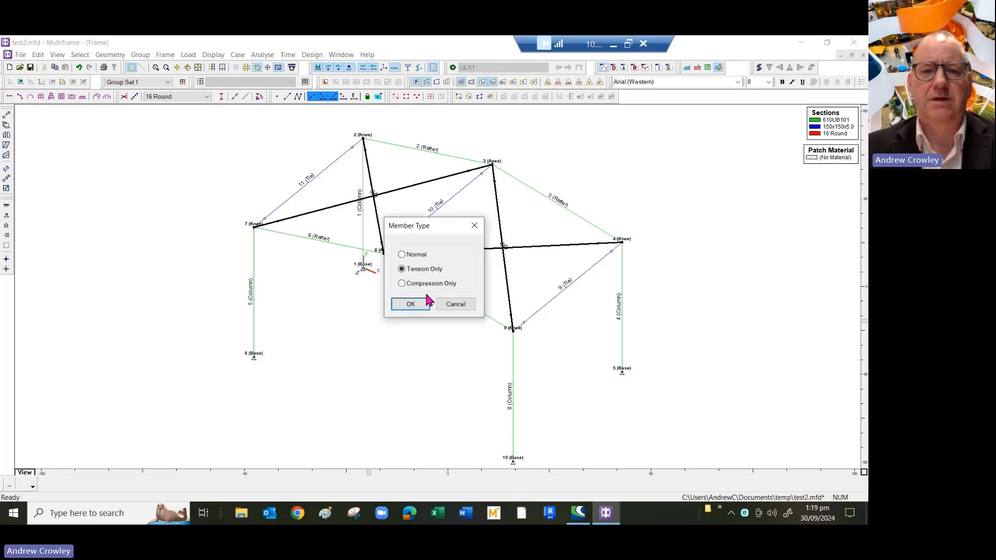
left_click(410, 304)
left_click(667, 289)
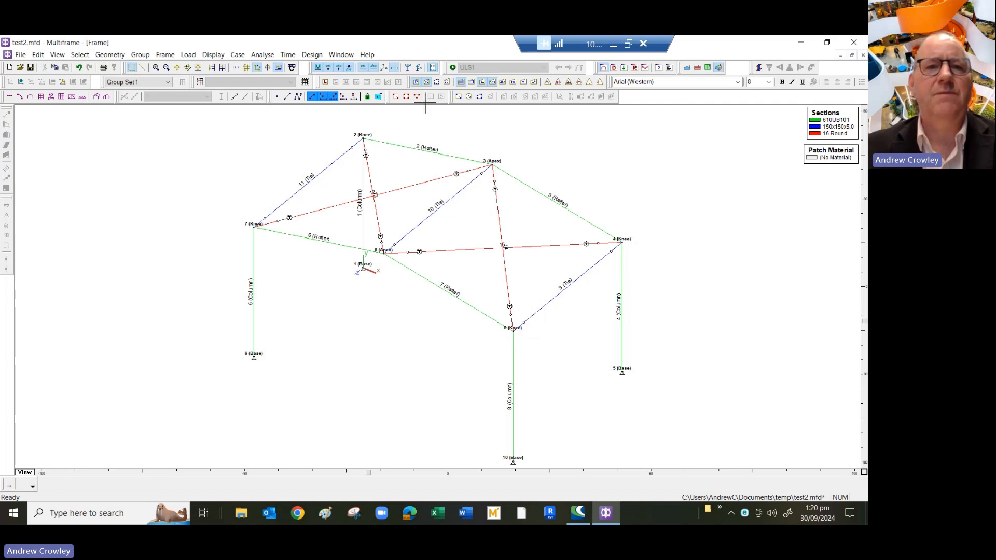
- Try a 3D linear analysis of the roof-braced frame with no reporting, and abort it at the Dead load case
left_click(263, 55)
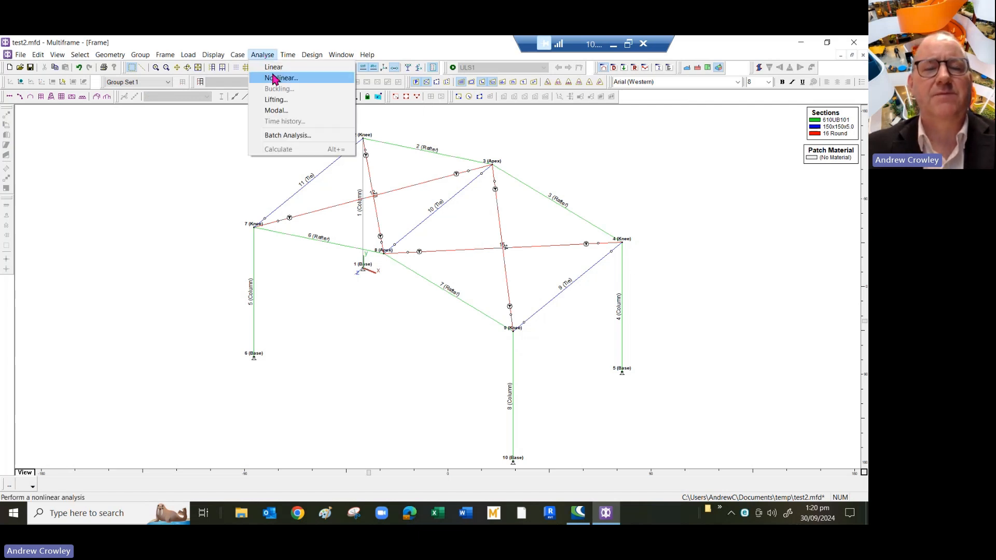
left_click(273, 69)
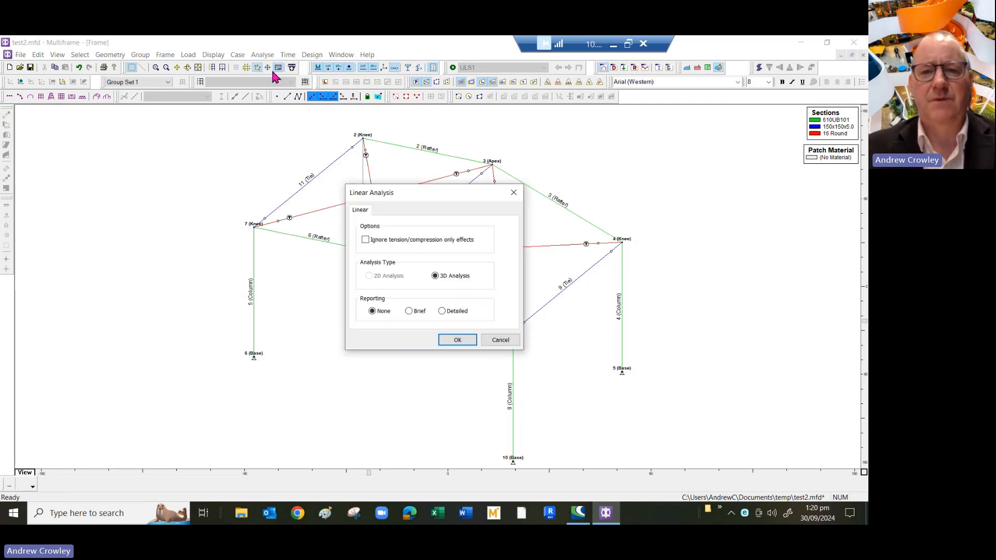
left_click(451, 340)
left_click(505, 300)
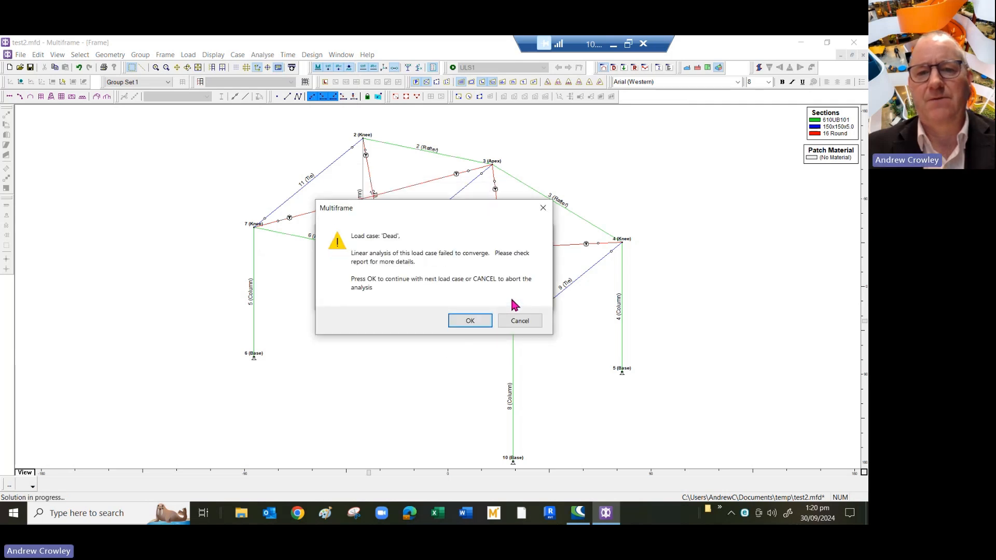
left_click(512, 321)
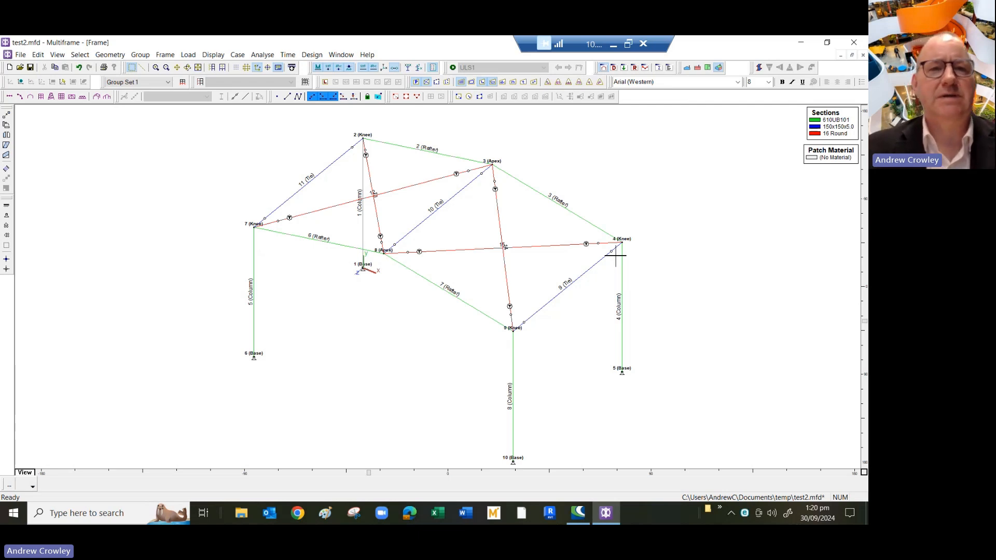
- Draw crossed braces between the knees and opposite bases of columns 4 and 8
left_click(286, 96)
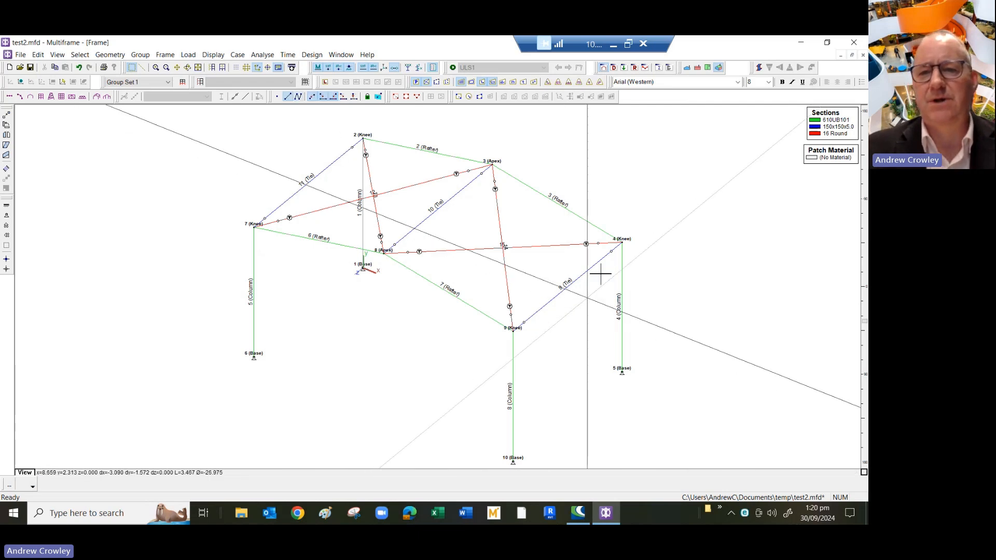
left_click(622, 242)
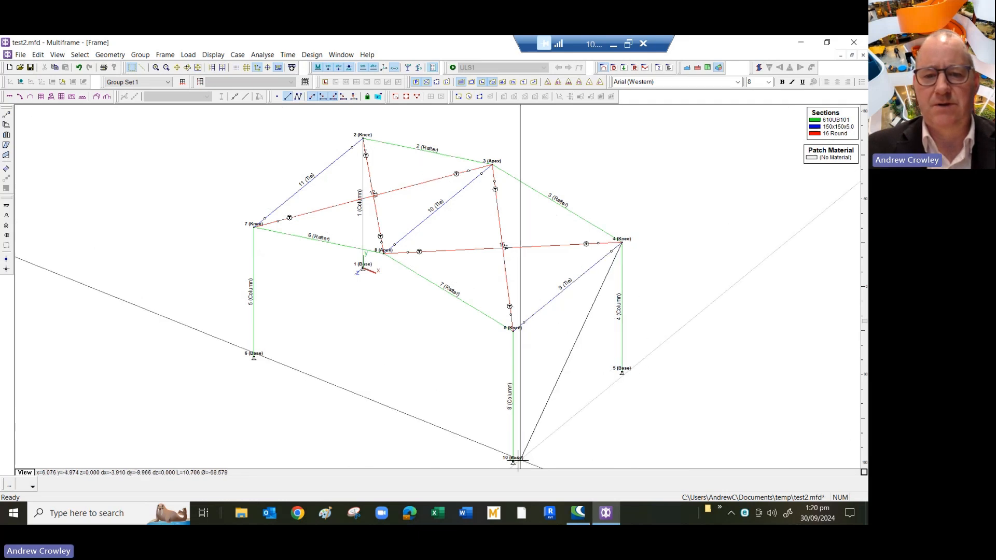
left_click(517, 460)
left_click(287, 98)
left_click(513, 330)
left_click(622, 371)
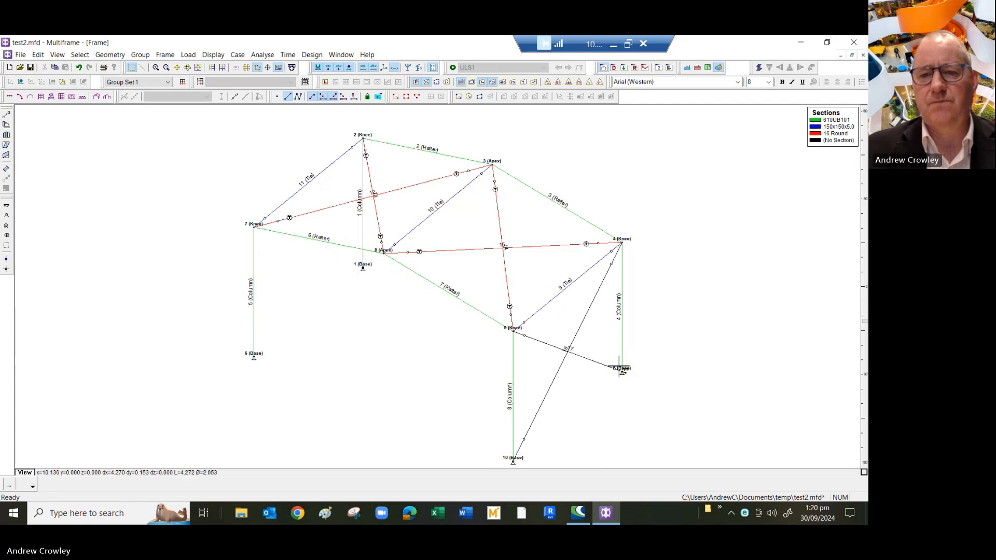
- Draw crossed braces between the knees and opposite bases of columns 1 and 5
left_click(288, 96)
left_click(360, 139)
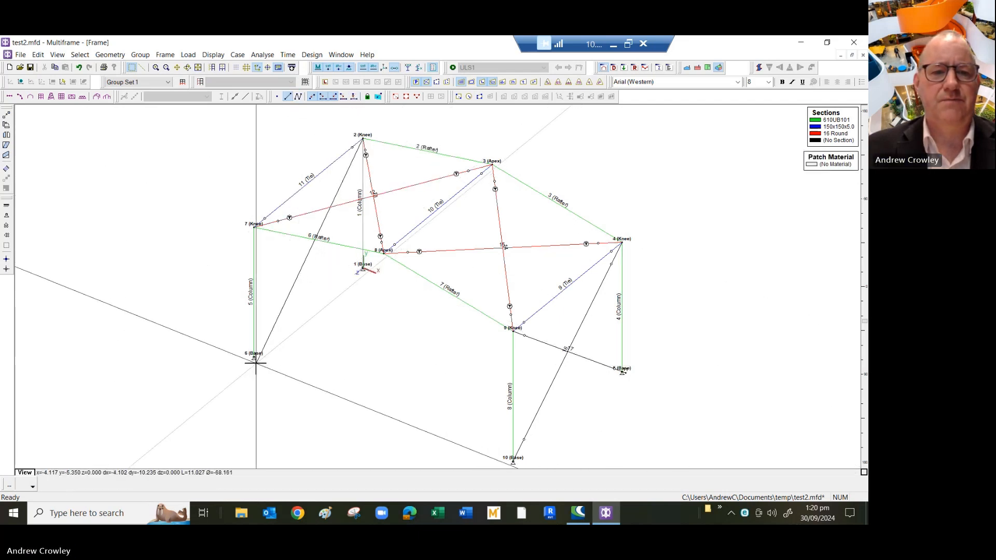
left_click(255, 359)
left_click(288, 97)
left_click(254, 227)
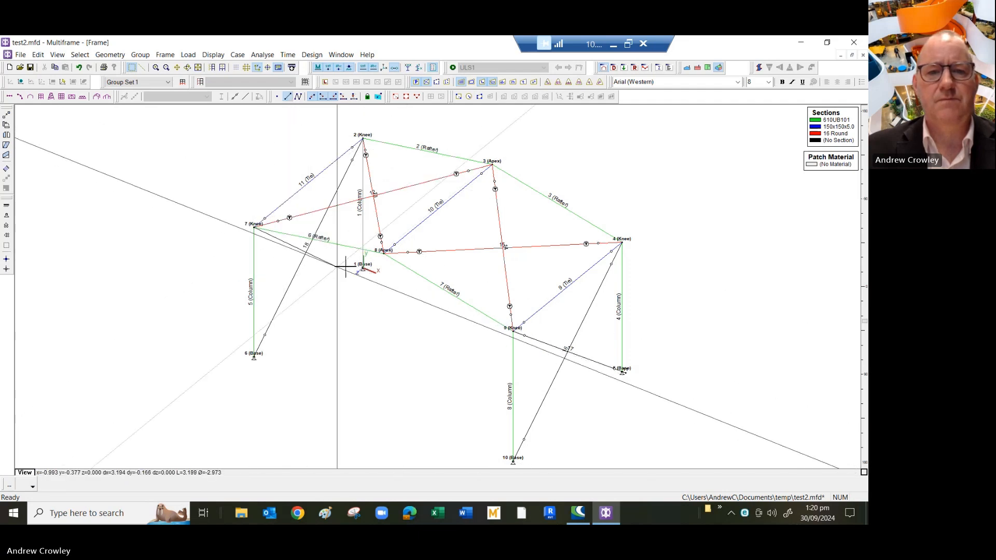
left_click(362, 268)
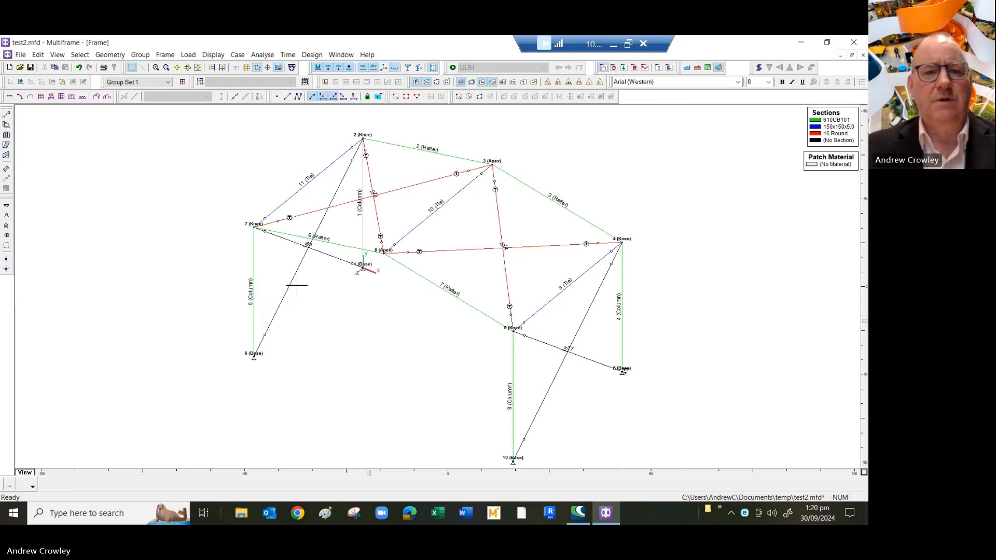
- Select the four crossed wall braces and assign them the Steel AS3679 material AS3679:250
left_click(291, 284)
left_click(341, 259, "shift")
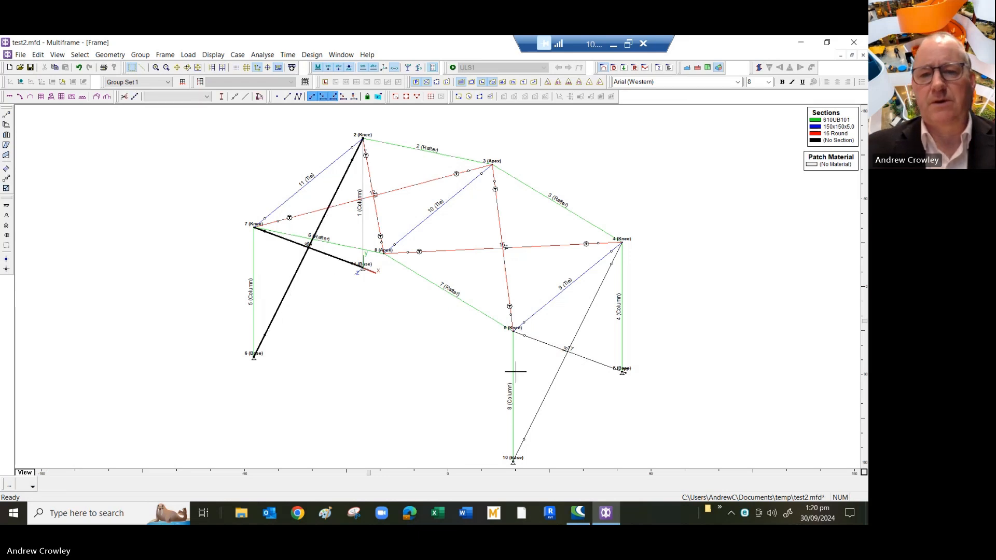
left_click(558, 374, "shift")
left_click(593, 359, "shift")
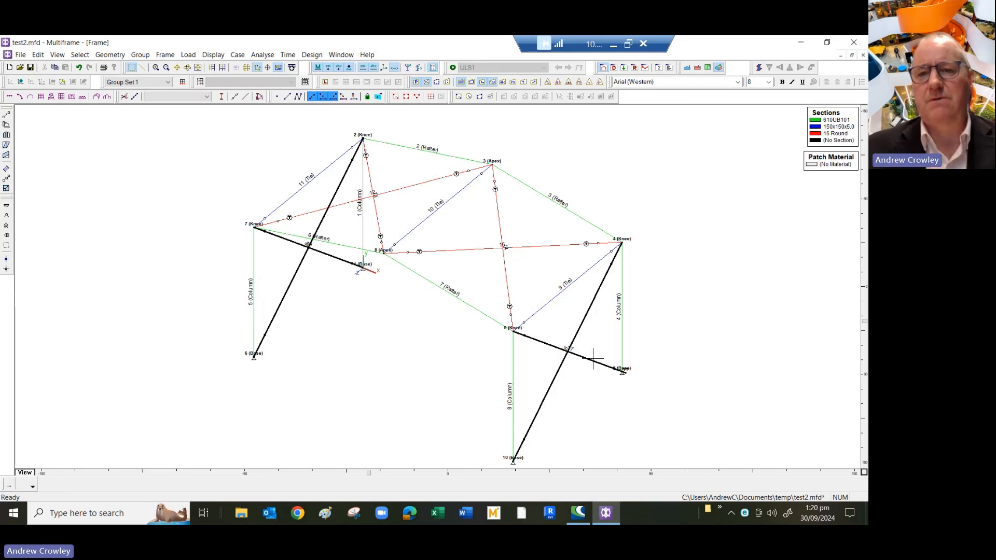
right_click(712, 254)
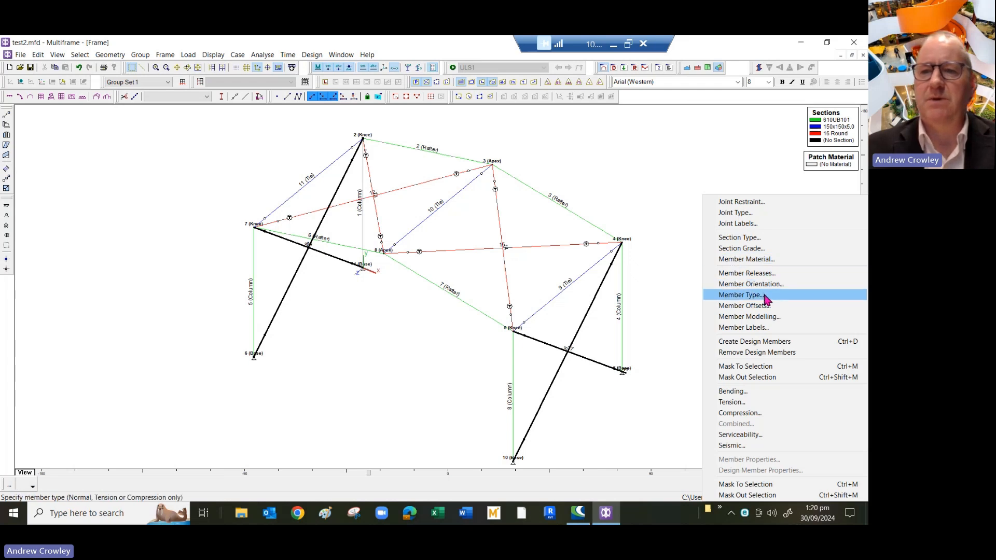
left_click(764, 260)
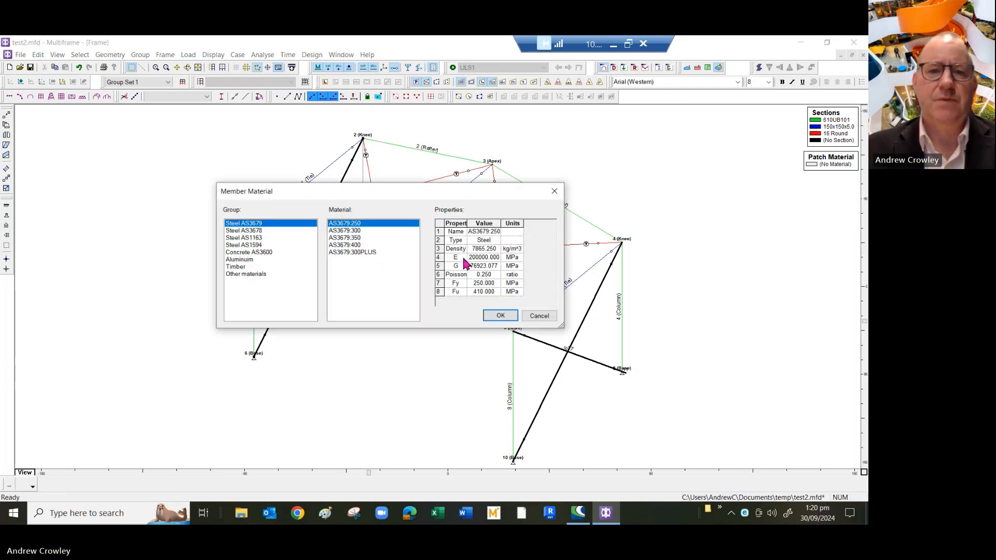
left_click(499, 313)
- Assign the 16 Round section from the Round Bar group to the four wall braces
right_click(681, 181)
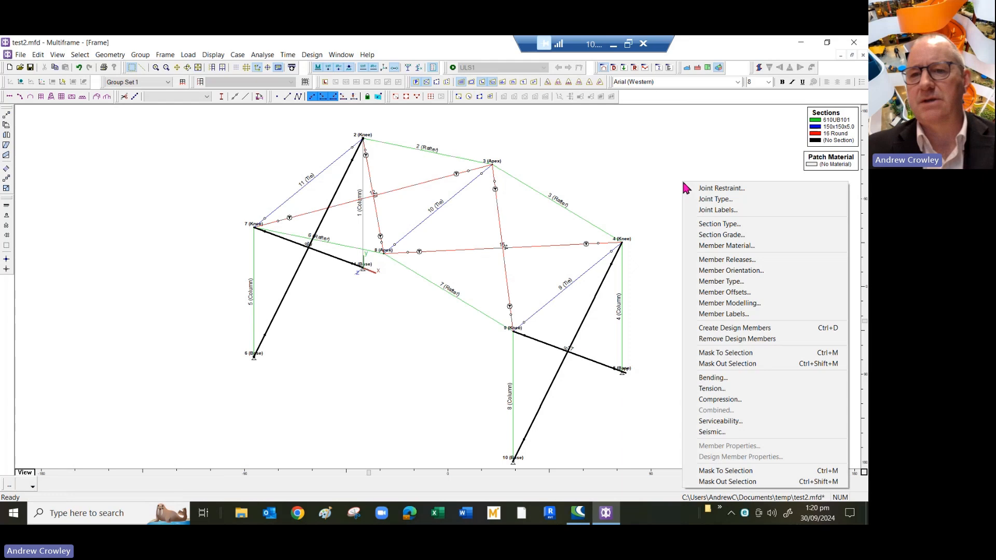
left_click(736, 226)
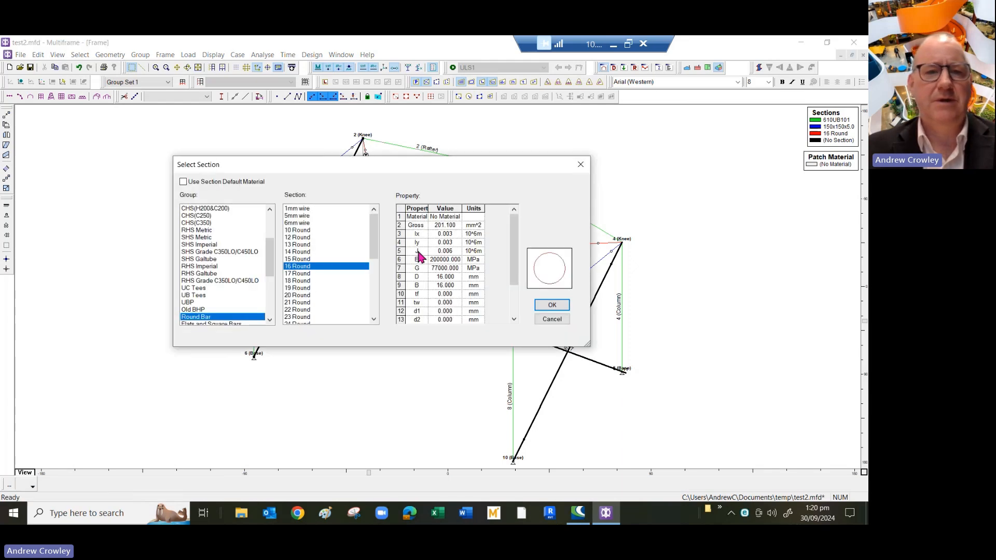
left_click(545, 309)
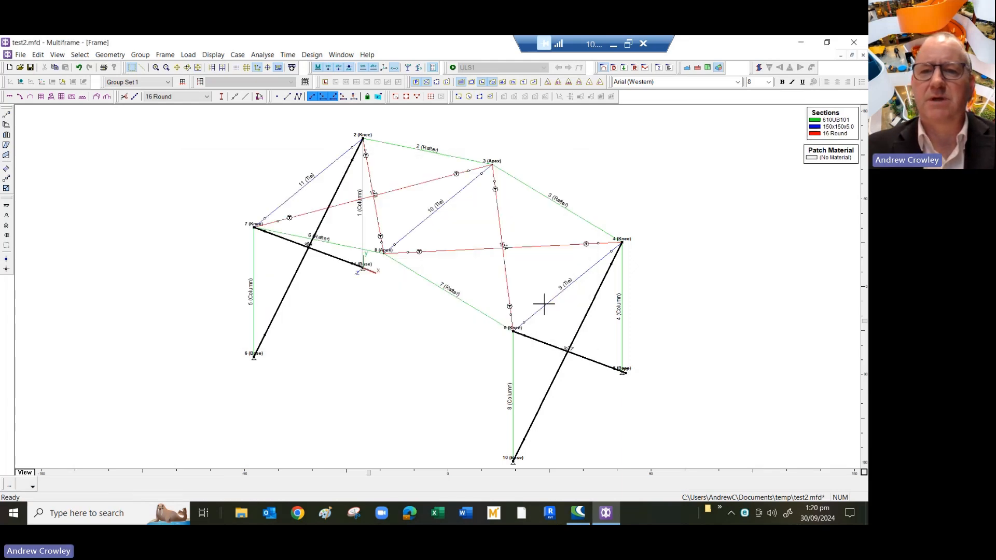
- Set the member type of the four wall braces to Tension Only and deselect them
right_click(648, 173)
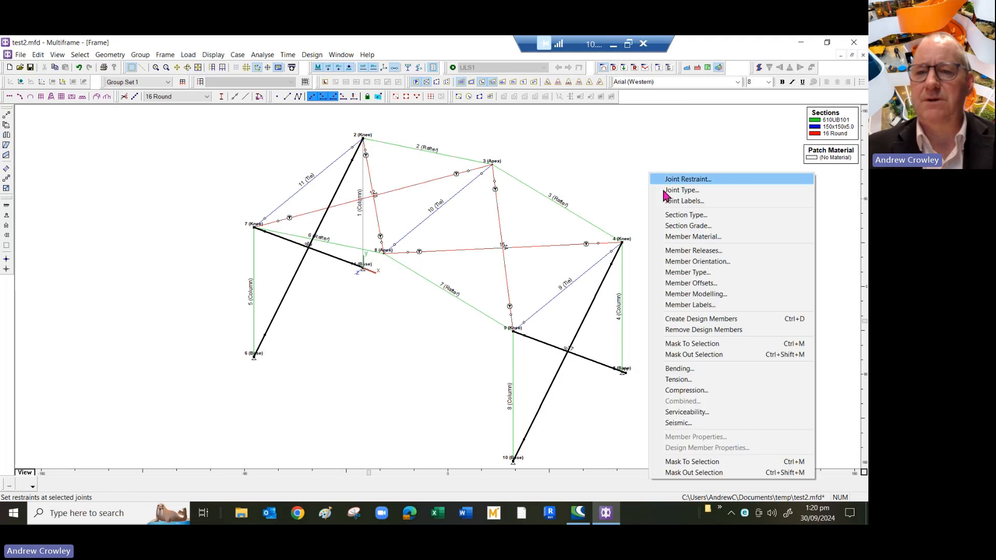
left_click(714, 272)
left_click(434, 275)
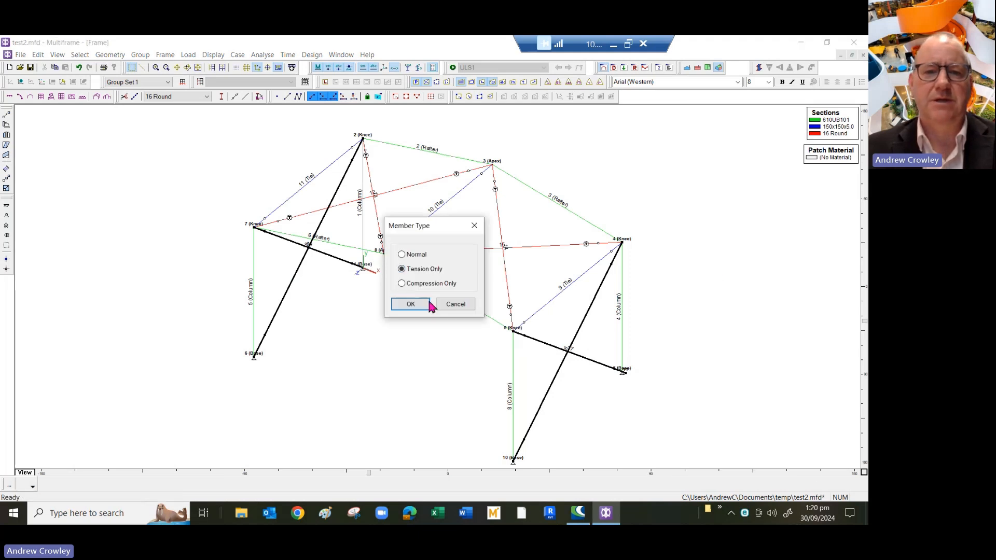
left_click(421, 304)
left_click(554, 138)
- Run a 3D linear analysis with no reporting, keeping the tension/compression only effects active
left_click(263, 54)
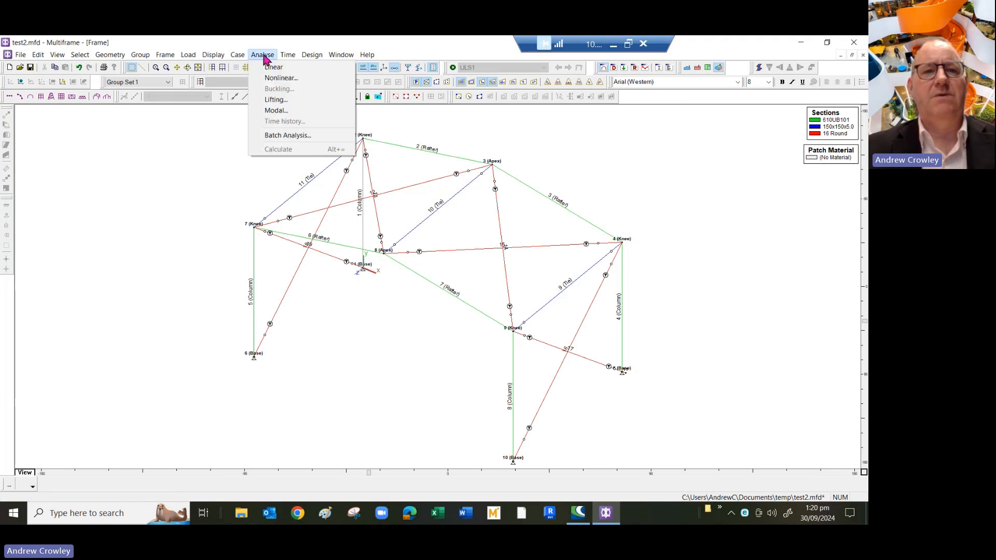
left_click(273, 67)
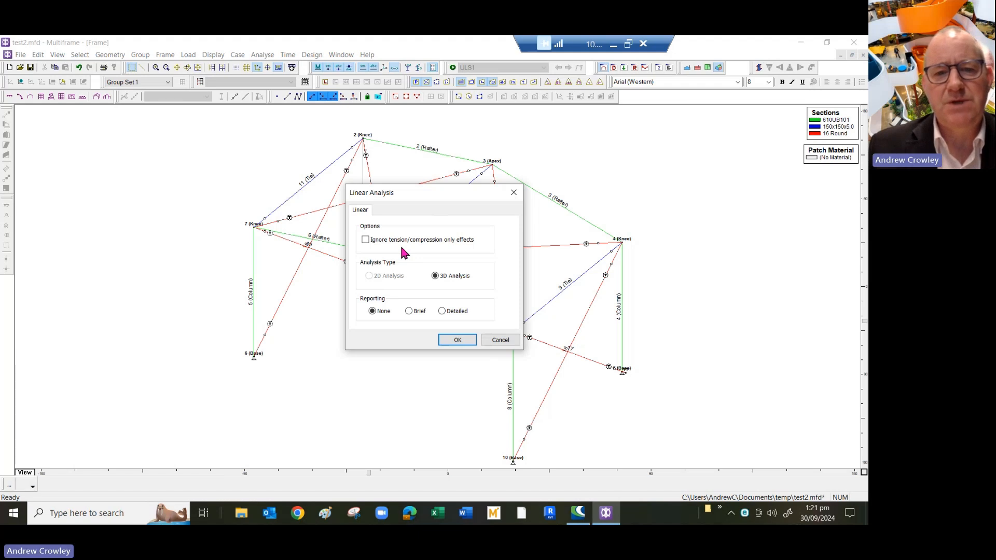
left_click(457, 340)
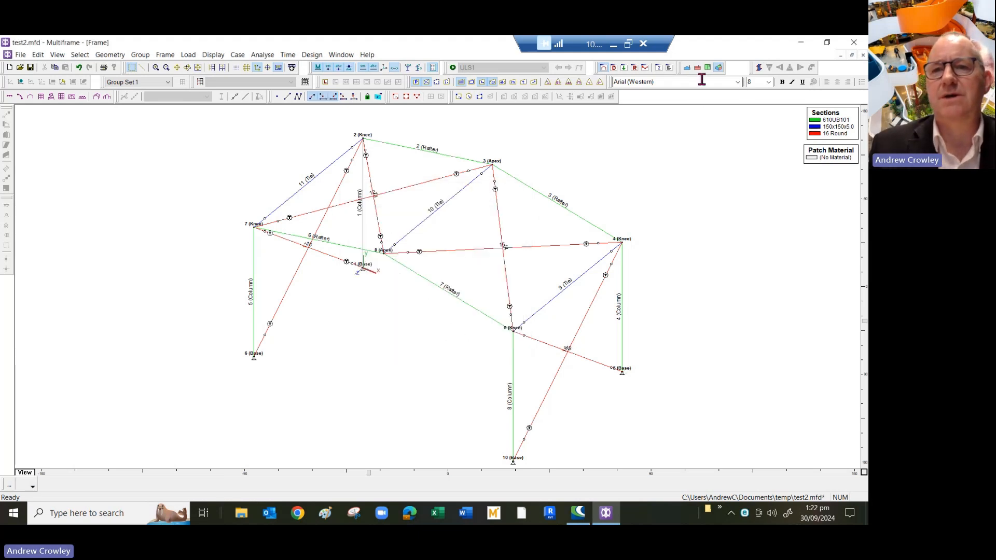
- View the bending moment diagram for ULS1, inspect the detailed diagrams of tie 9, and return to the whole frame
left_click(646, 69)
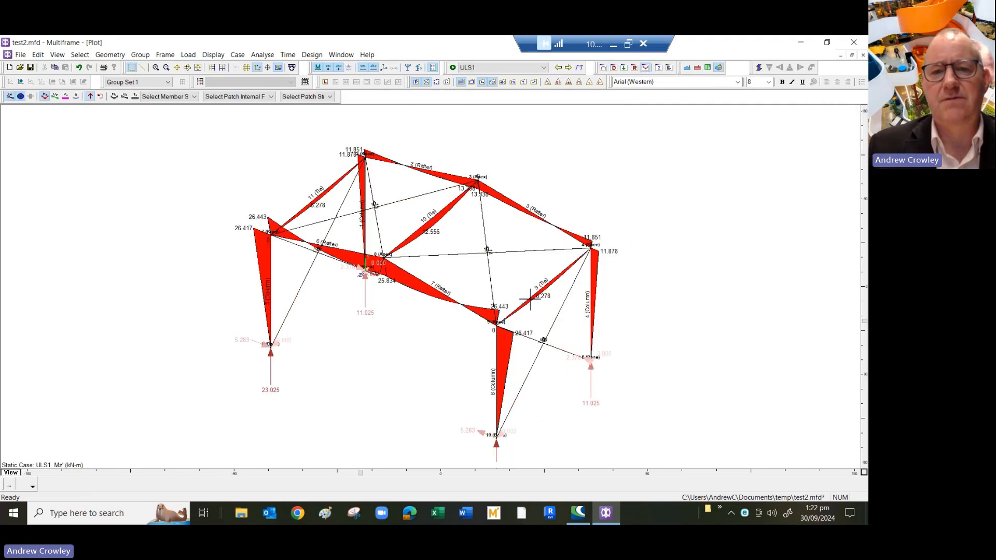
double_click(530, 300)
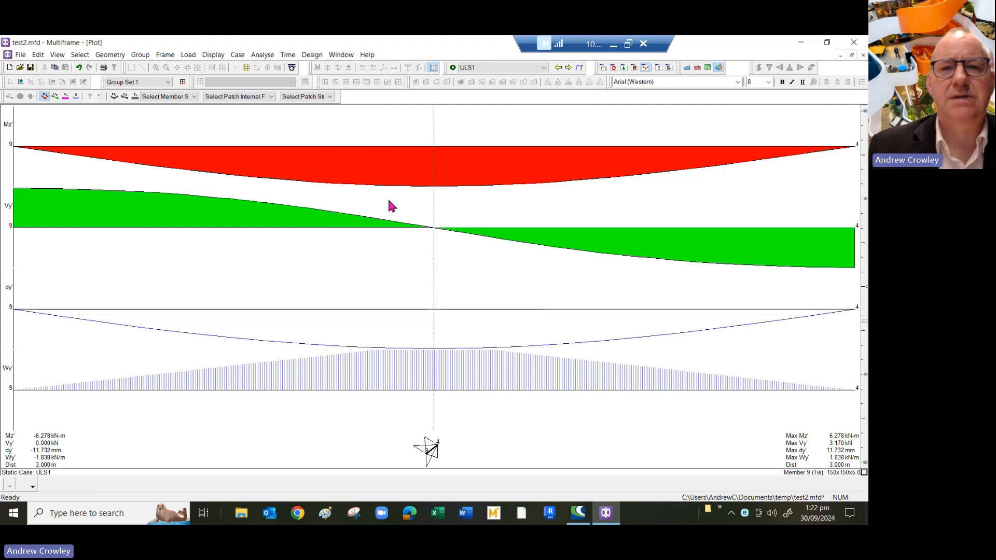
right_click(686, 188)
left_click(697, 193)
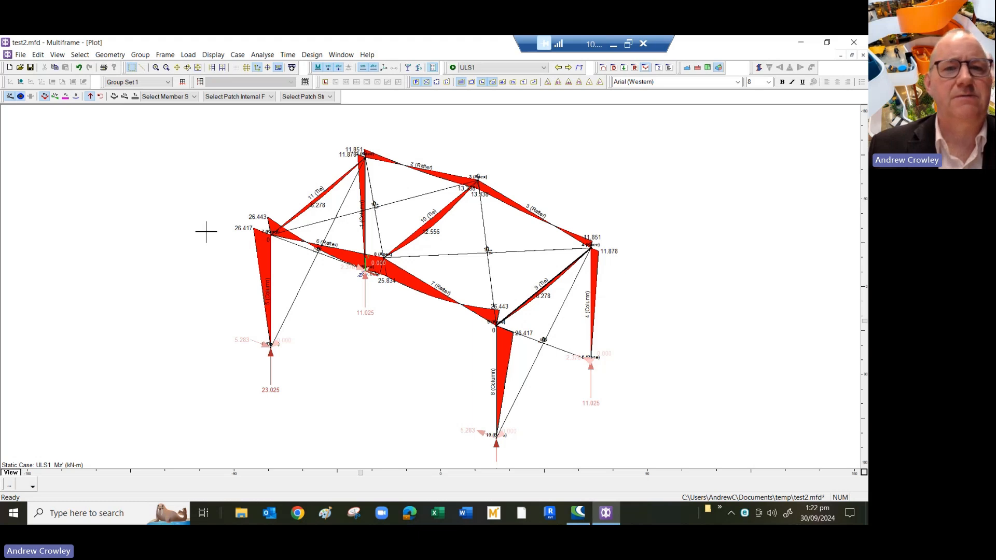
- View the frame's axial force diagram and deflected shape for ULS1, and the deflected shape for the Dead case
left_click(56, 96)
left_click(67, 98)
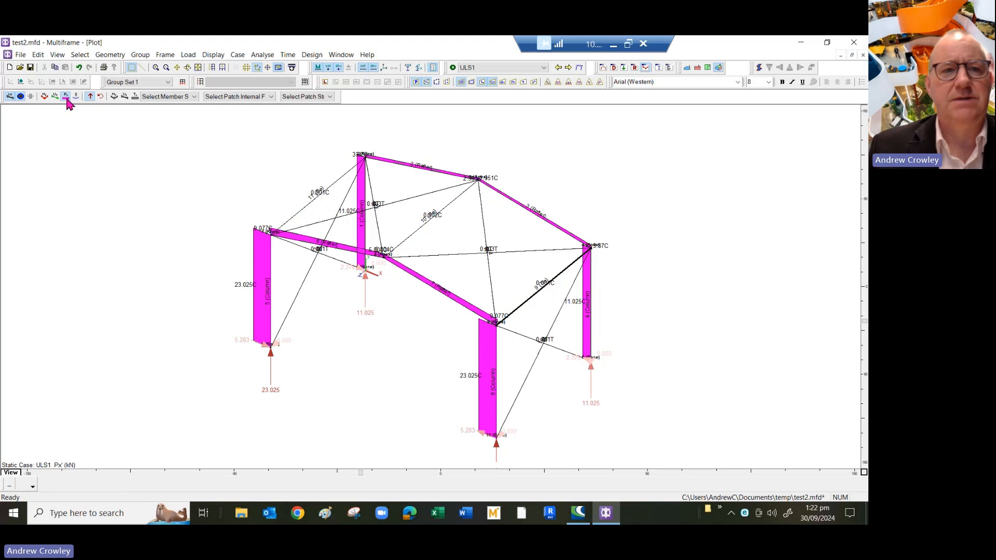
left_click(77, 99)
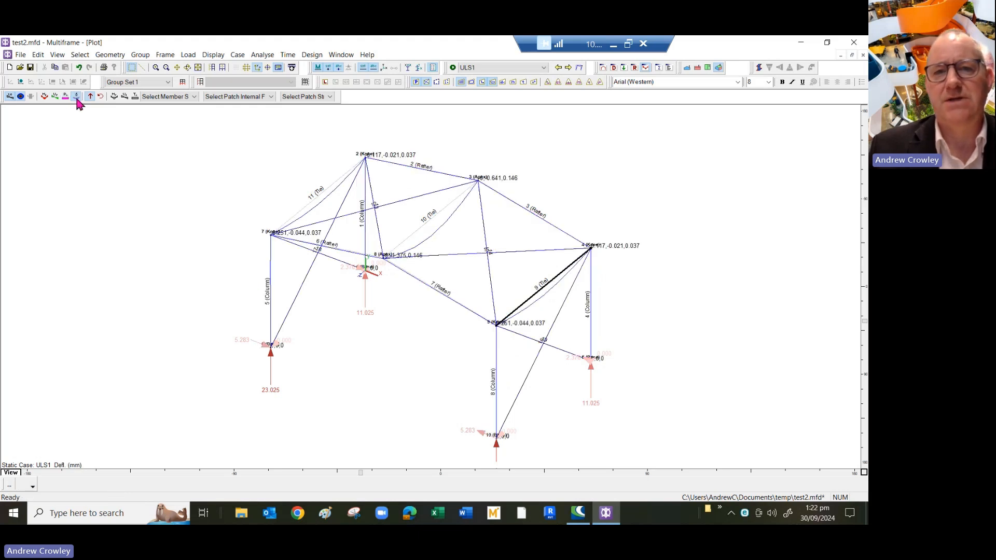
left_click(475, 68)
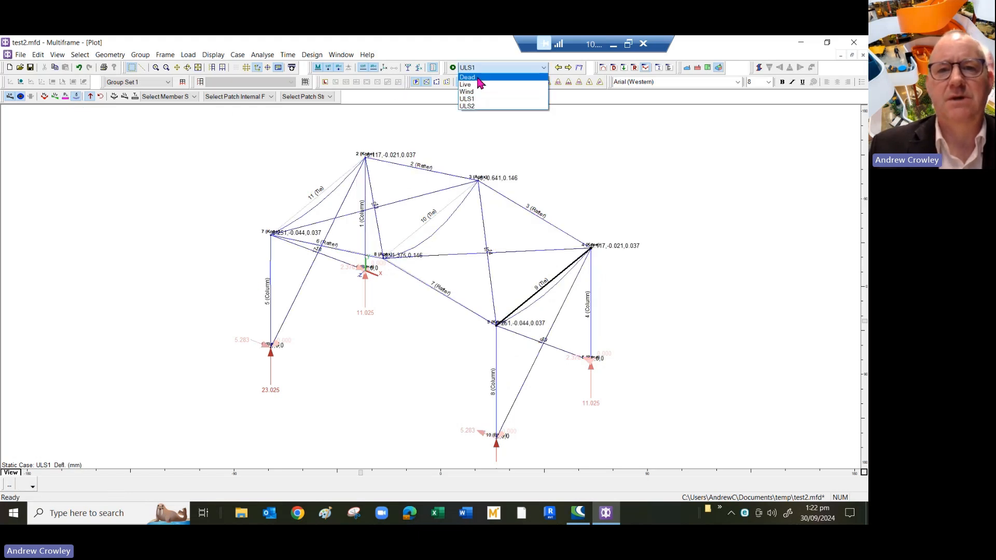
left_click(480, 82)
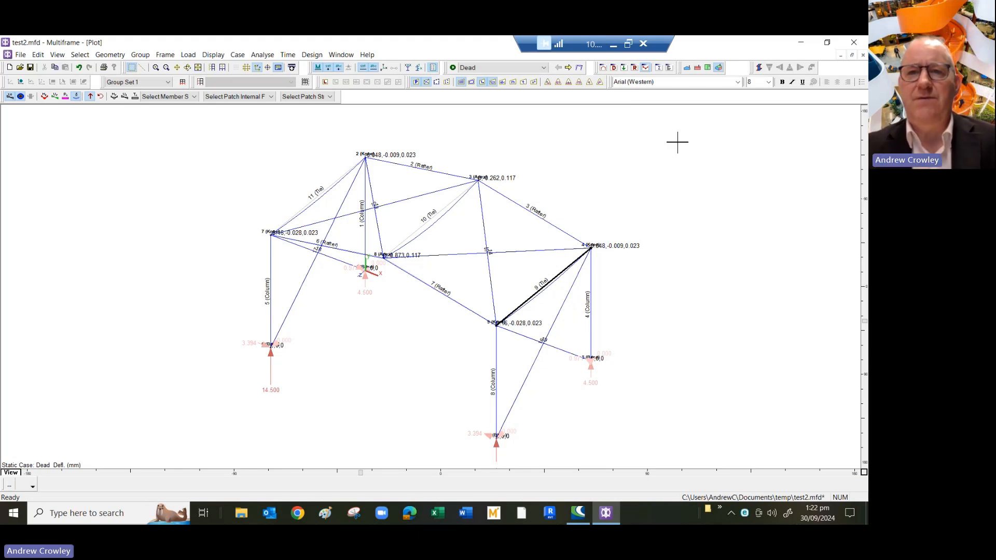
- Review the joint displacement table for the Dead, ULS1 and ULS2 cases
left_click(635, 69)
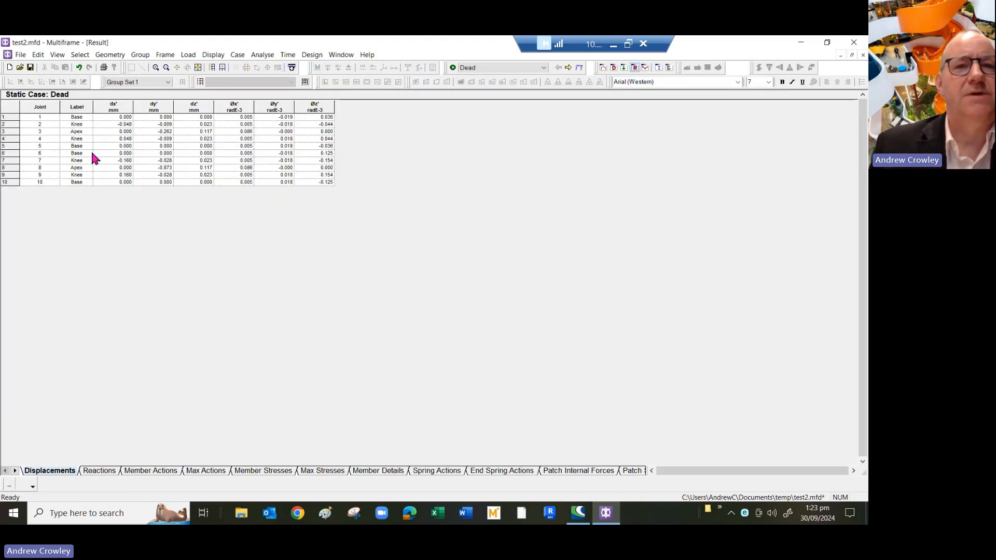
left_click(506, 68)
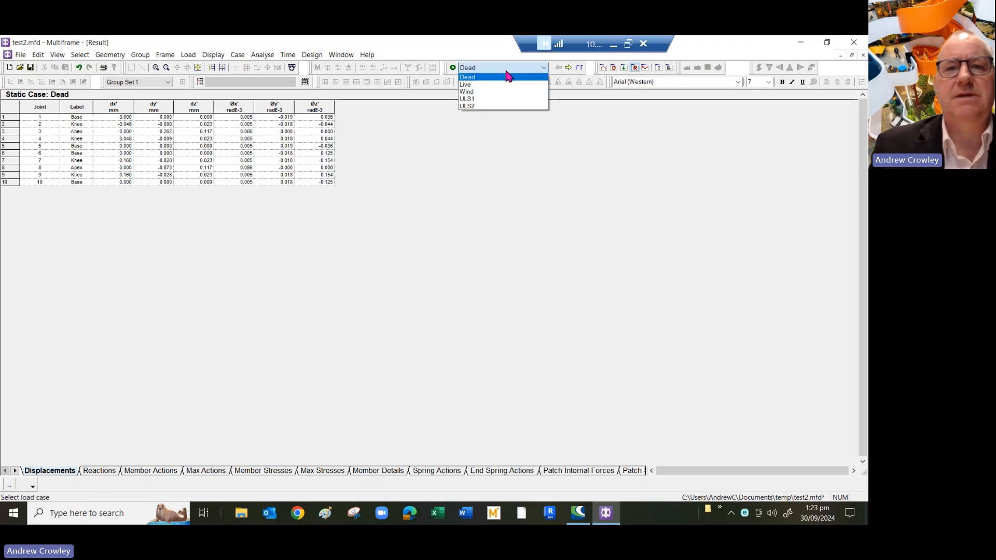
left_click(488, 99)
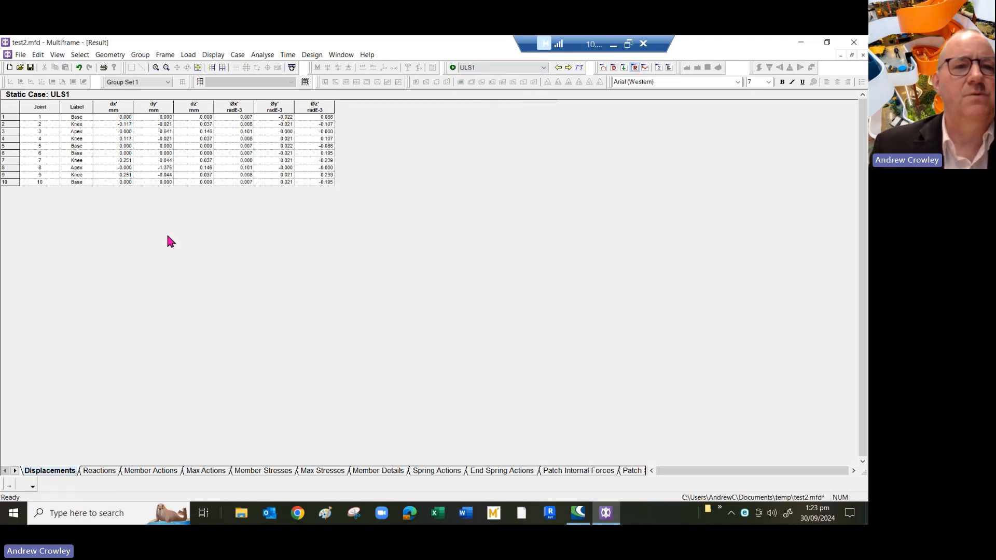
left_click(568, 68)
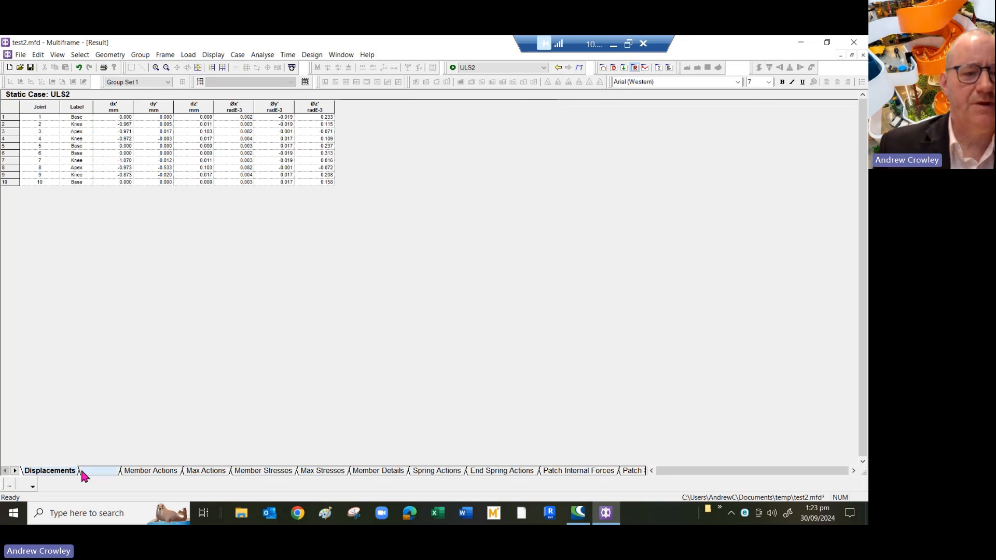
- Review the ULS2 reactions and member actions tables, checking the axial forces and moments in the columns
left_click(95, 470)
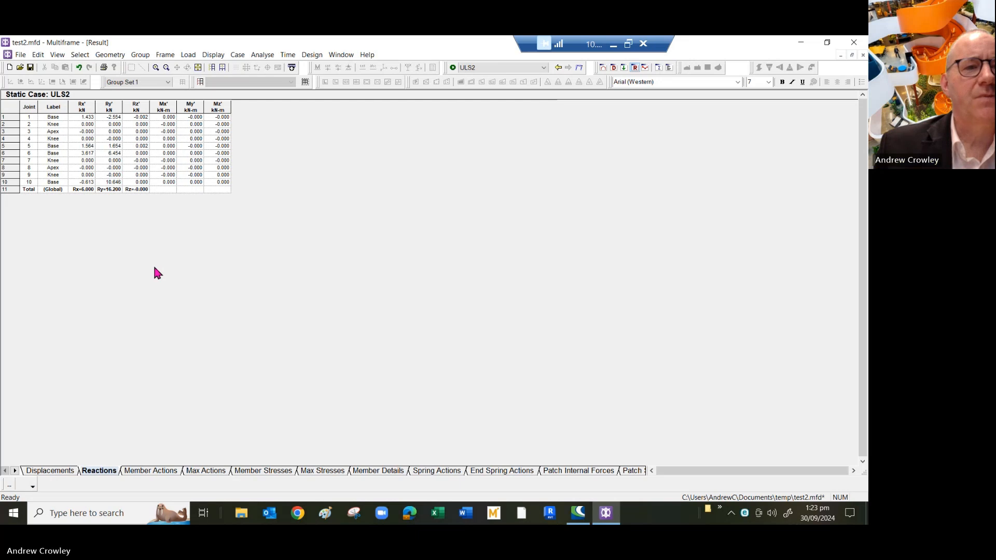
left_click(162, 475)
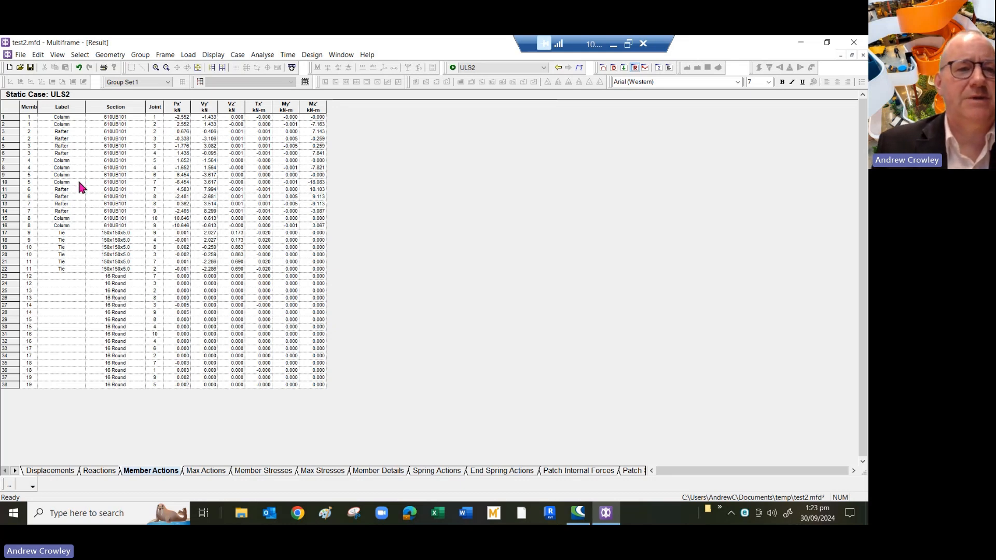
left_click(174, 220)
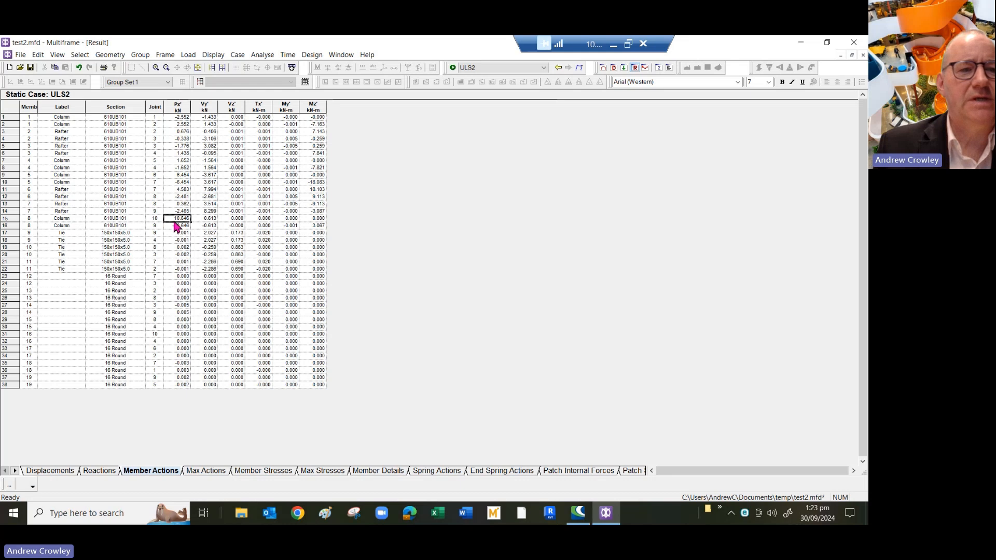
left_click(322, 227)
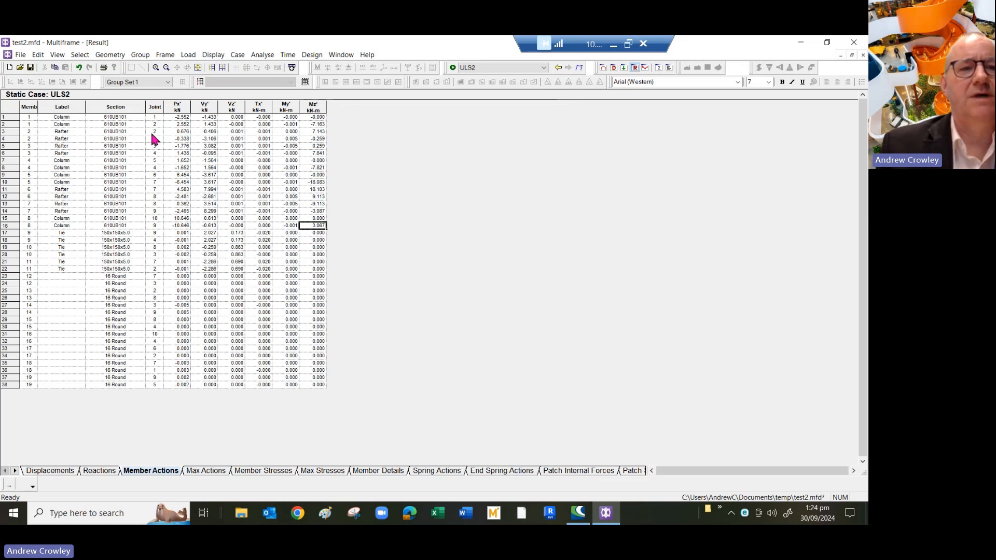
left_click(178, 119)
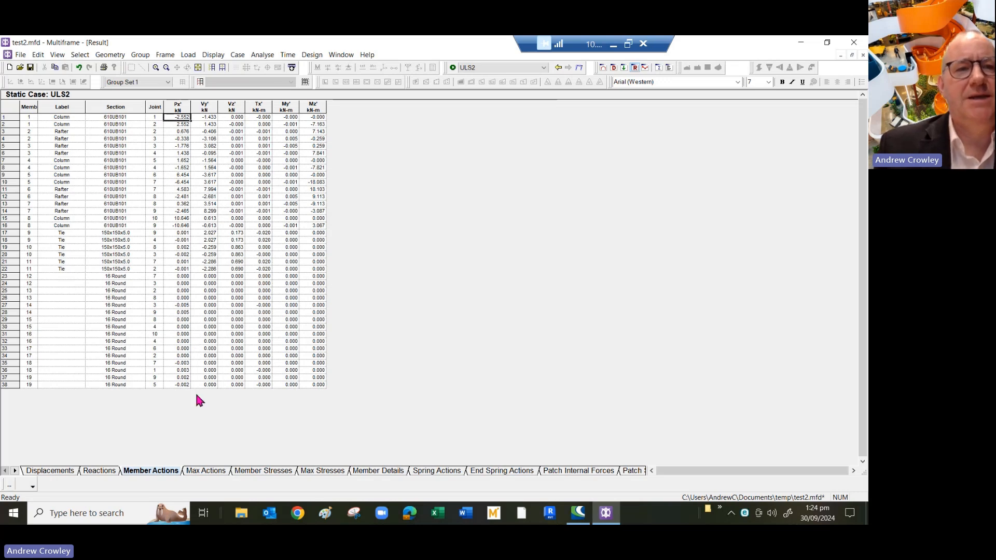
- Review the ULS2 maximum actions table, highlighting the three rows of column 1 and its negative axial force
left_click(205, 470)
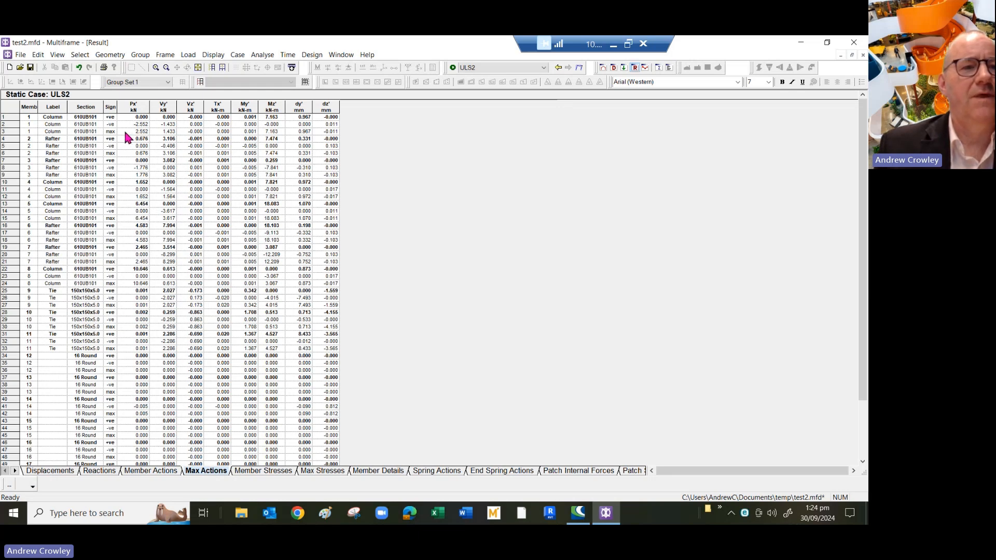
left_click_drag(14, 117, 18, 128)
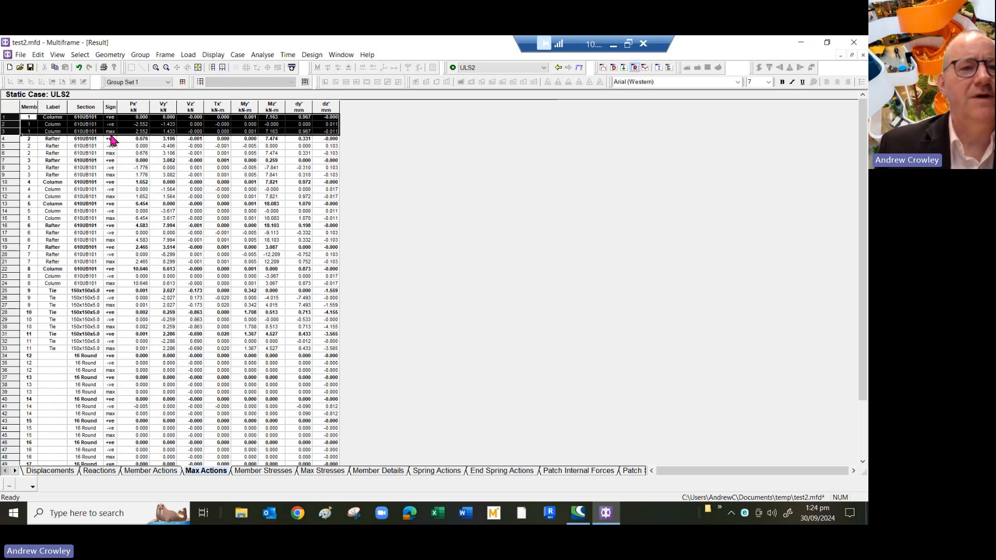
left_click(140, 127)
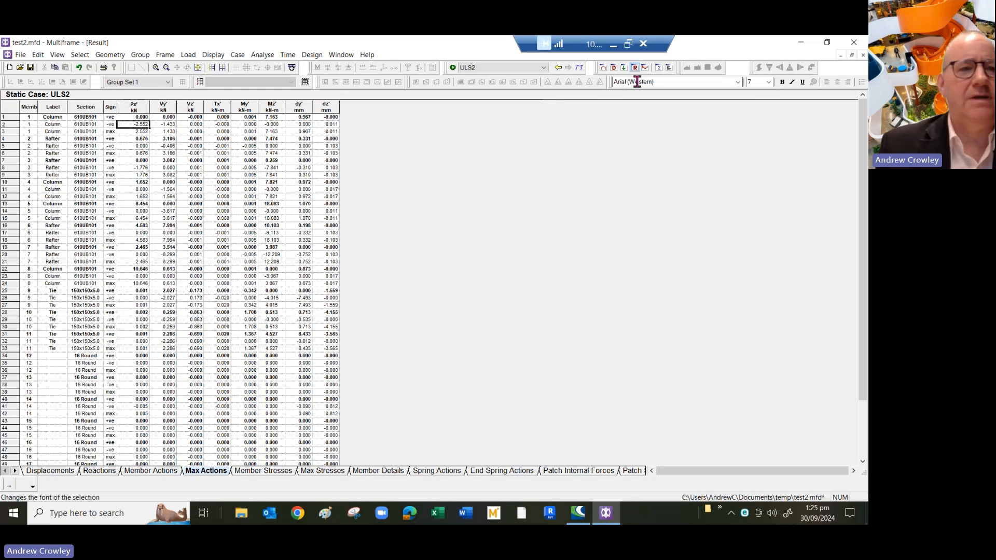
- Open the detailed plot of column 1 for ULS2 and show its axial force diagram
left_click(646, 68)
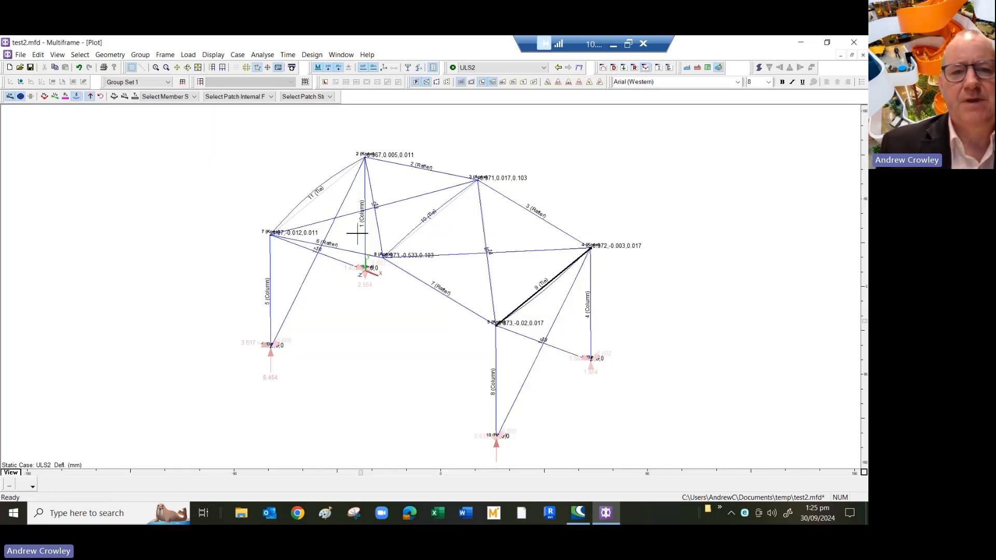
left_click(366, 228)
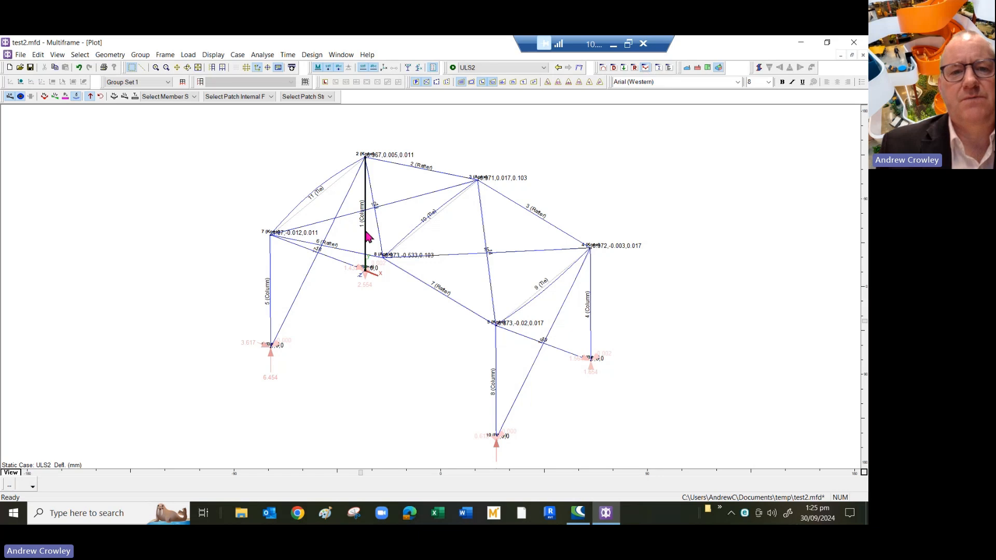
double_click(366, 229)
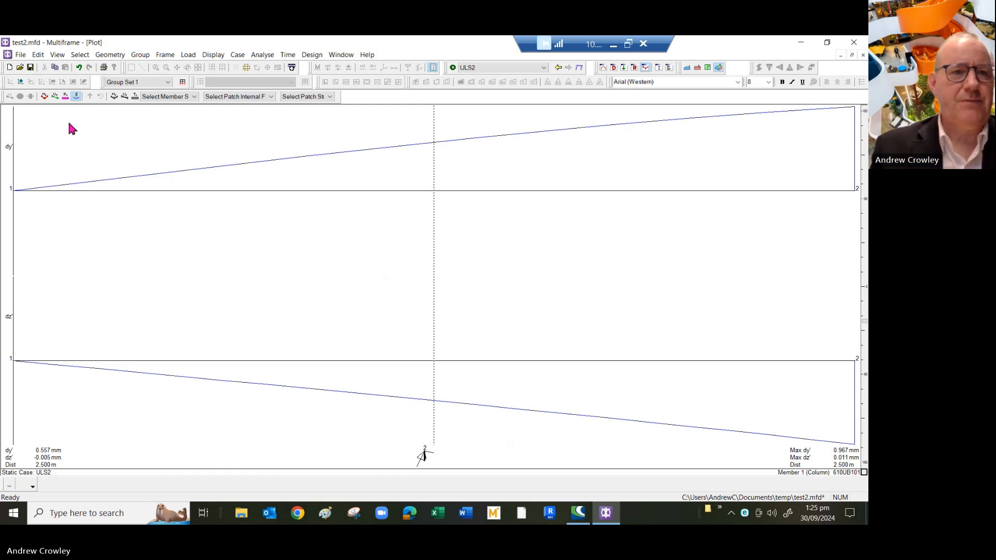
left_click(66, 96)
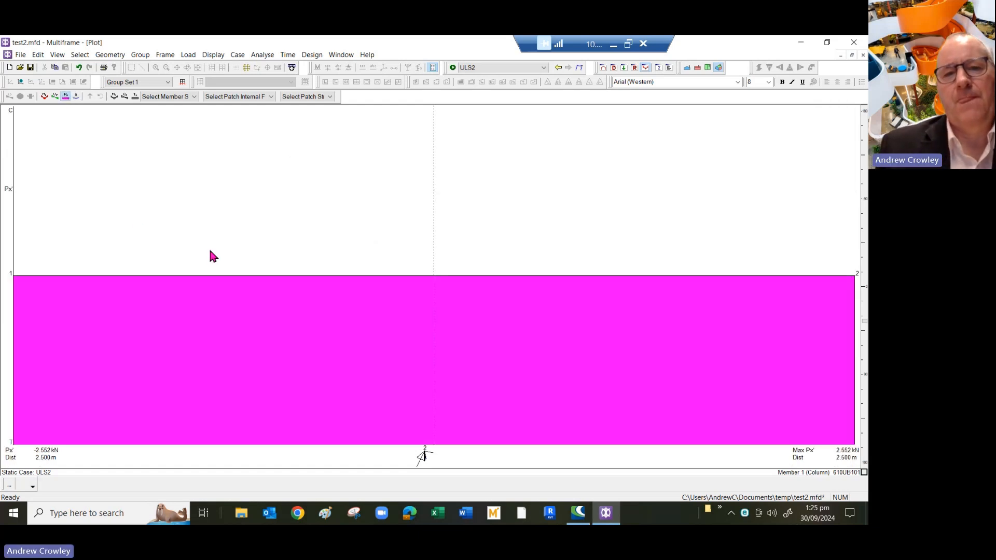
- Inspect column 1's moment, shear and deflection diagrams at about 1.47 m along its length, and return to the whole-frame view
left_click(56, 97)
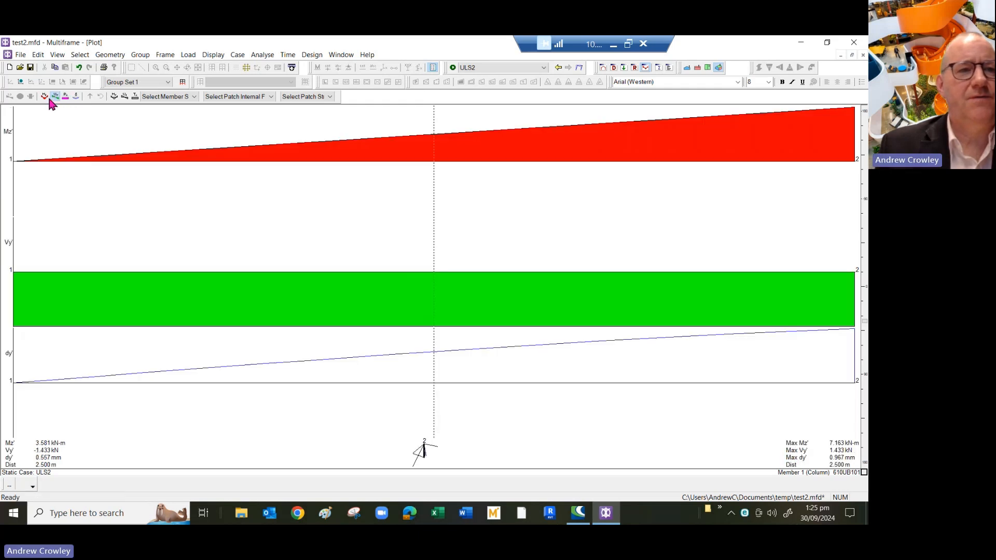
left_click(45, 96)
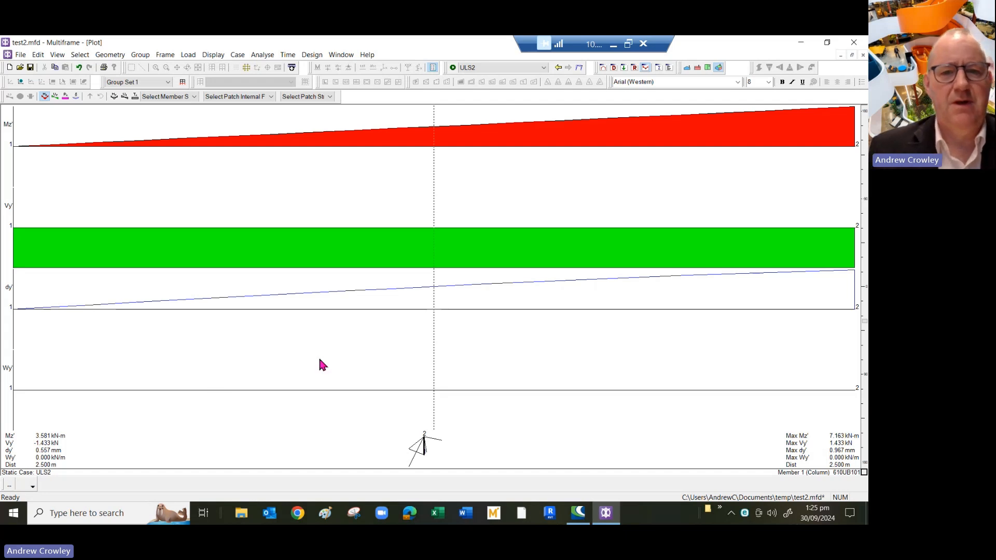
left_click_drag(433, 330, 272, 353)
right_click(583, 171)
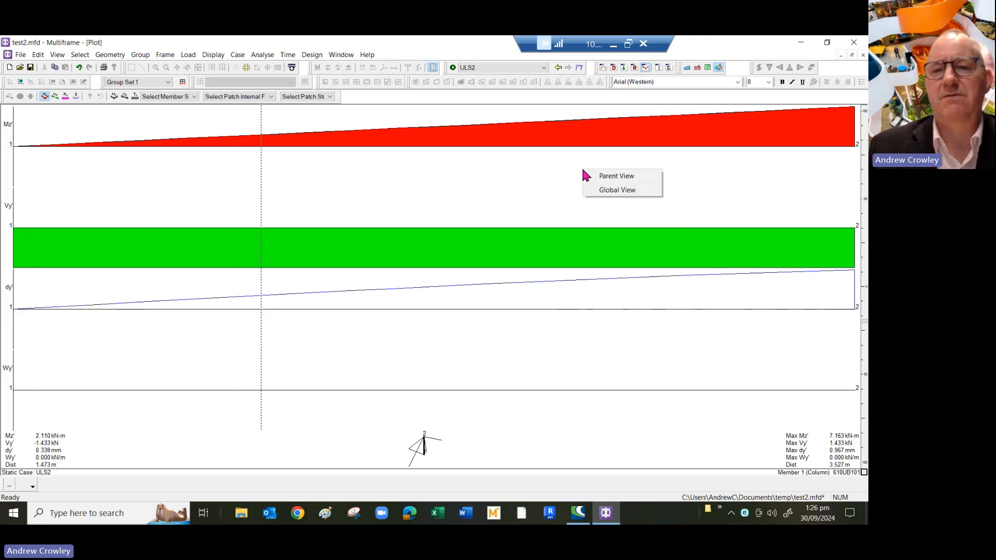
left_click(597, 176)
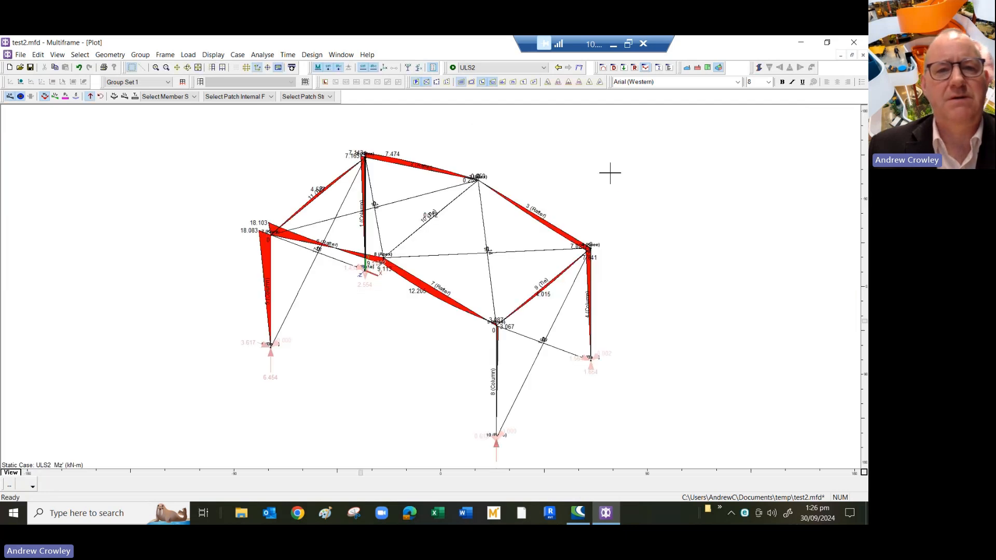
- Run a nonlinear analysis with P-delta and P-DELTA effects for the Dead, Live, Wind, ULS1 and ULS2 load cases
left_click(262, 54)
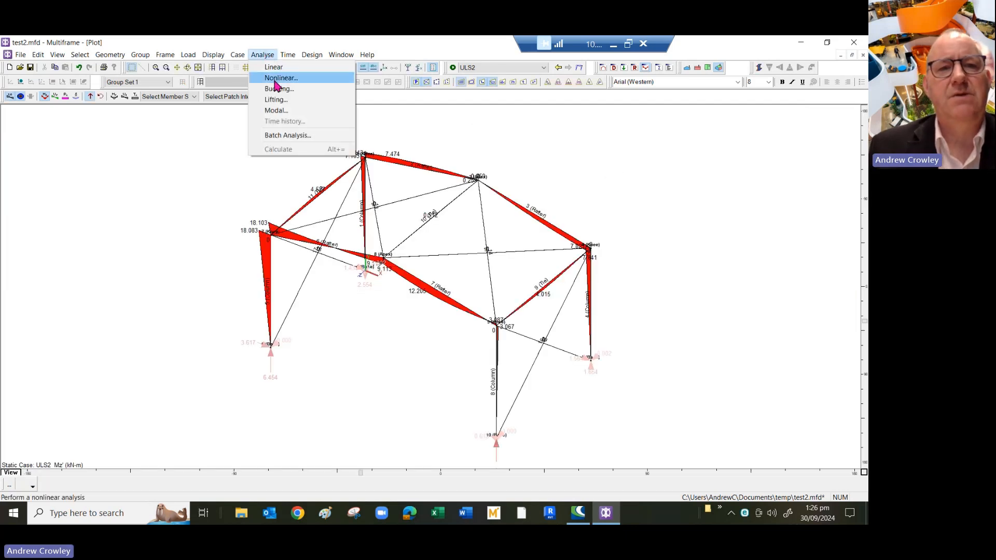
left_click(290, 83)
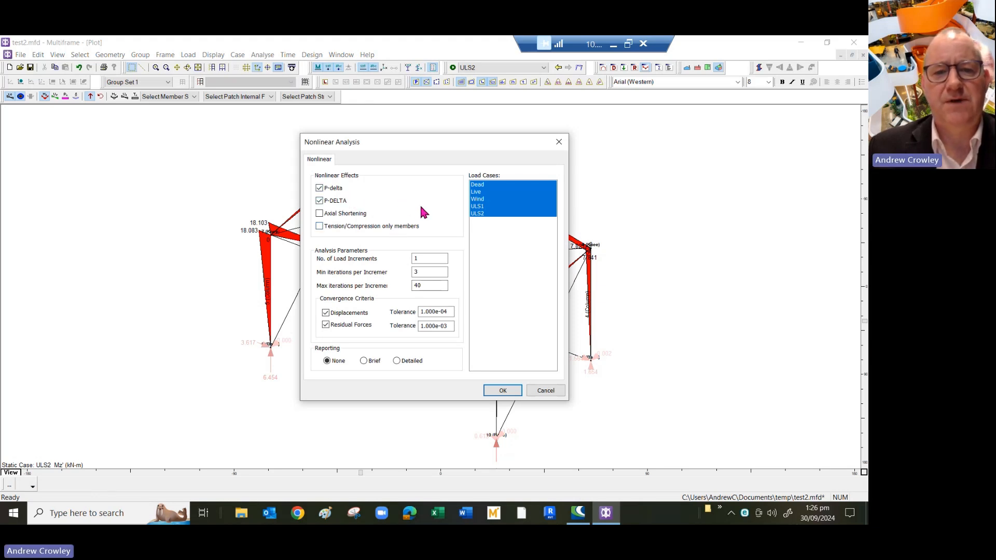
left_click(510, 393)
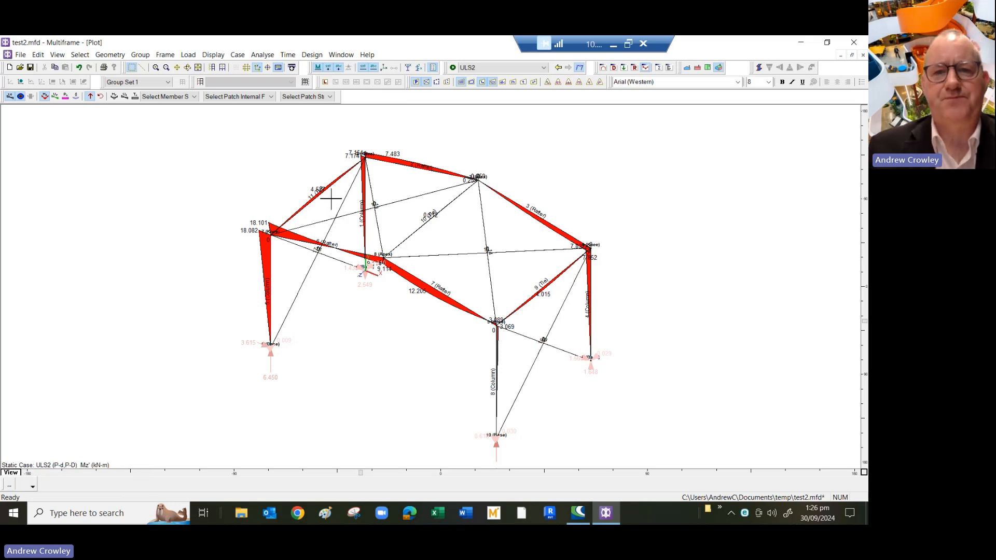
- Compare column 1's axial force in the ULS2 maximum actions table between the linear and nonlinear results, ending on the nonlinear ones
left_click(633, 68)
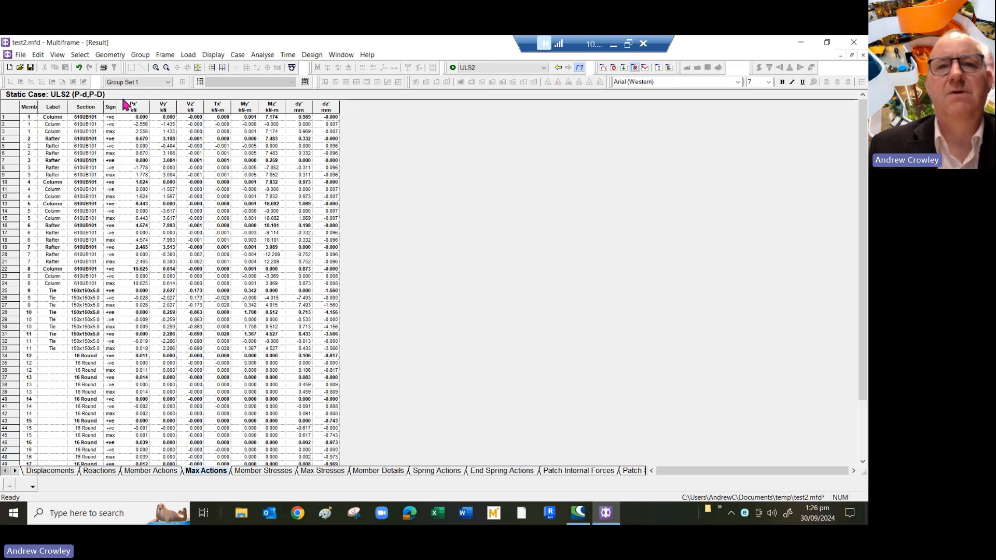
left_click(142, 133)
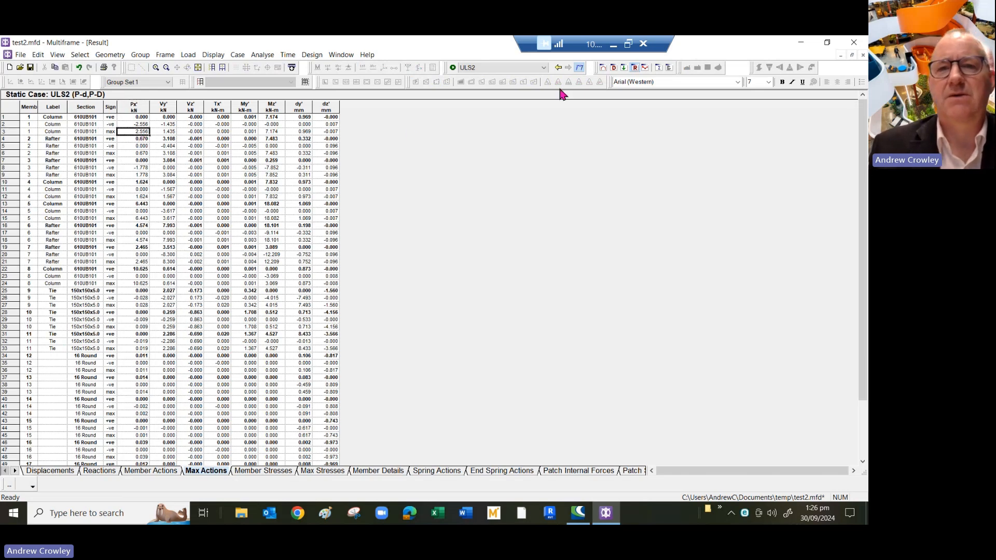
left_click(580, 68)
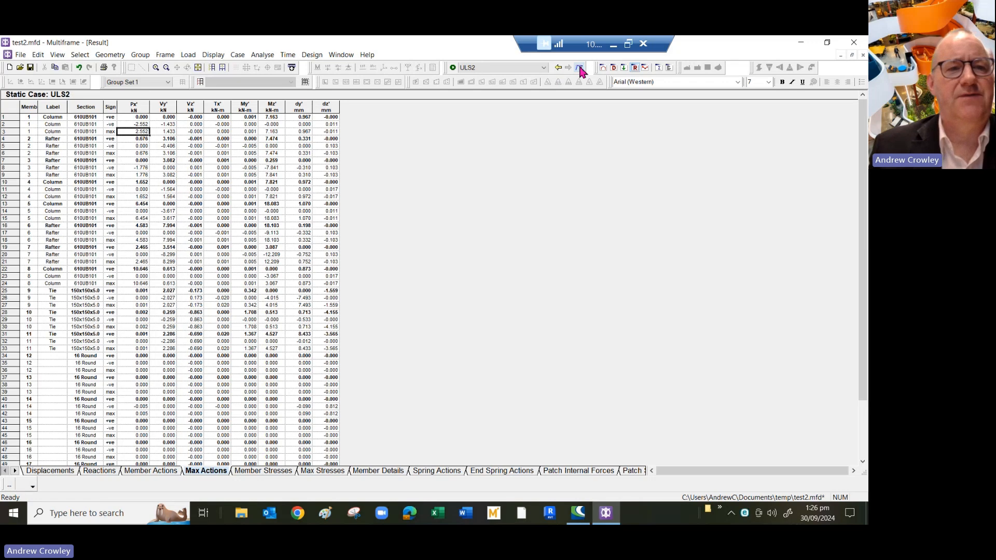
left_click(580, 68)
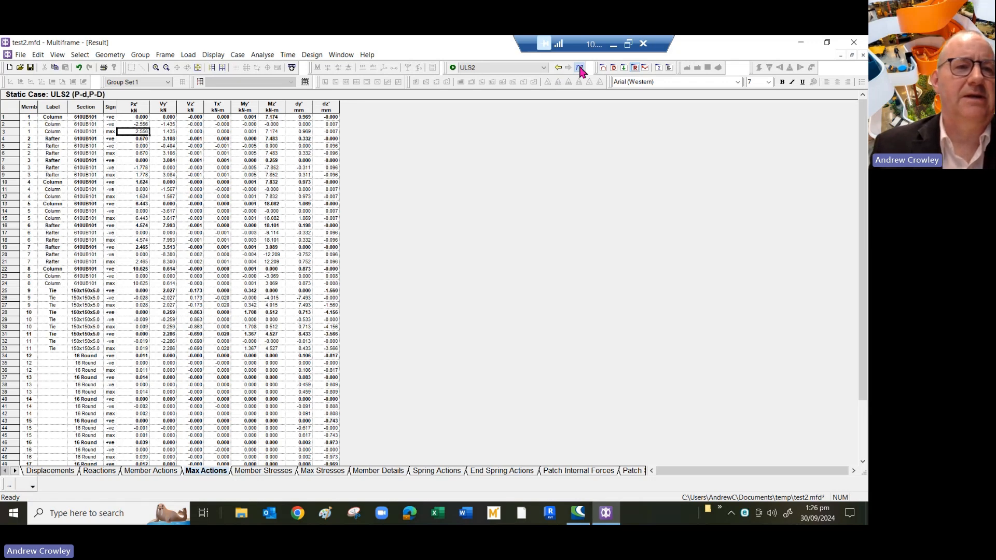